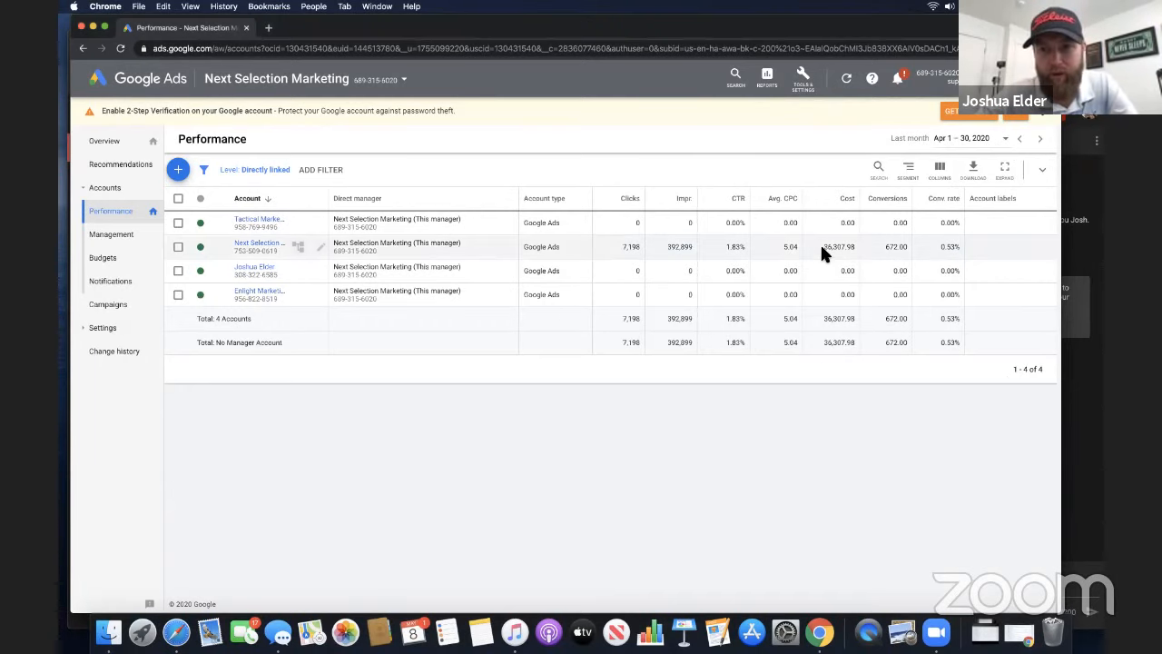
Examine the April cost of the Next Selection account in the Performance table
scroll(817, 236, "up", 3)
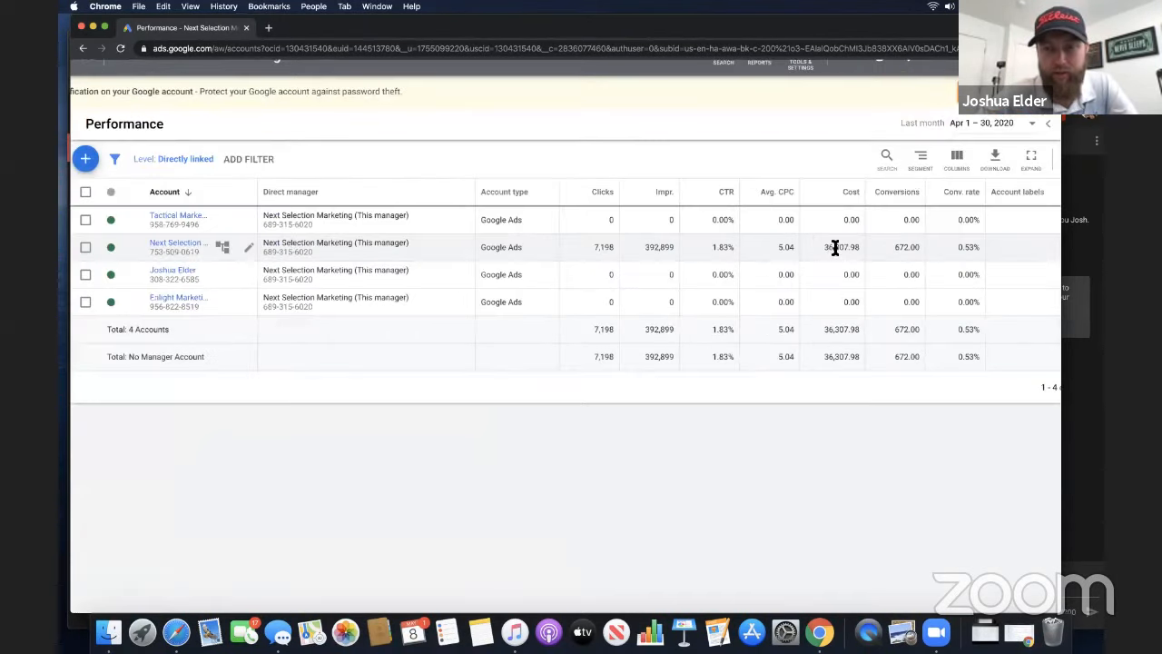
scroll(863, 251, "down", 3)
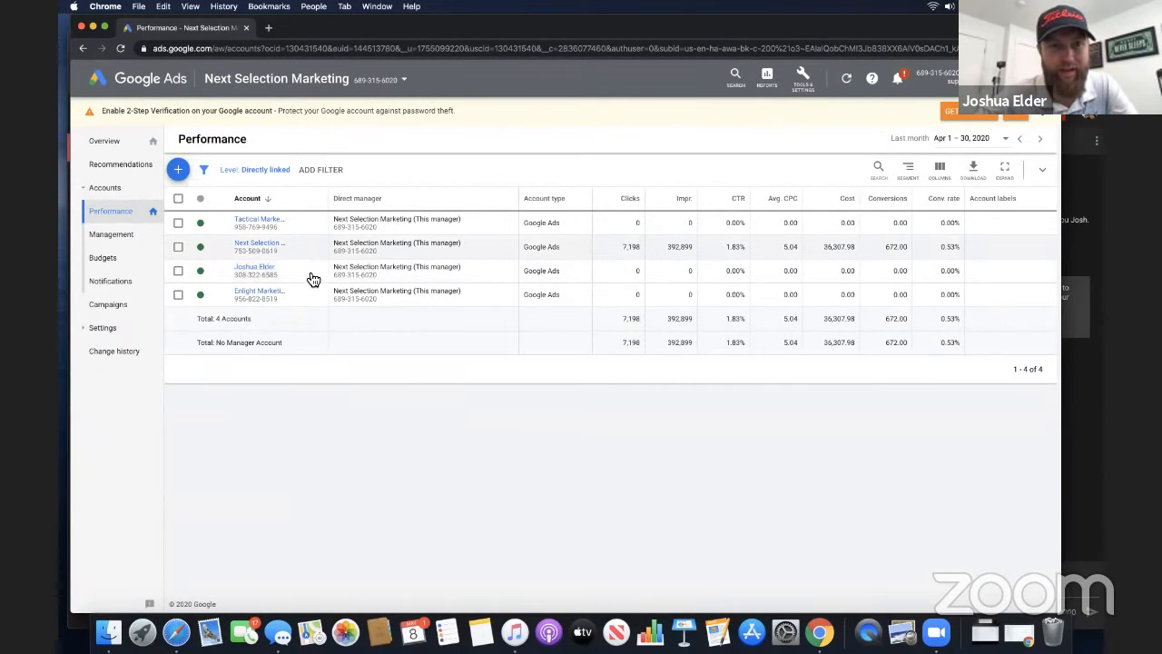
left_click(269, 29)
type("stripe")
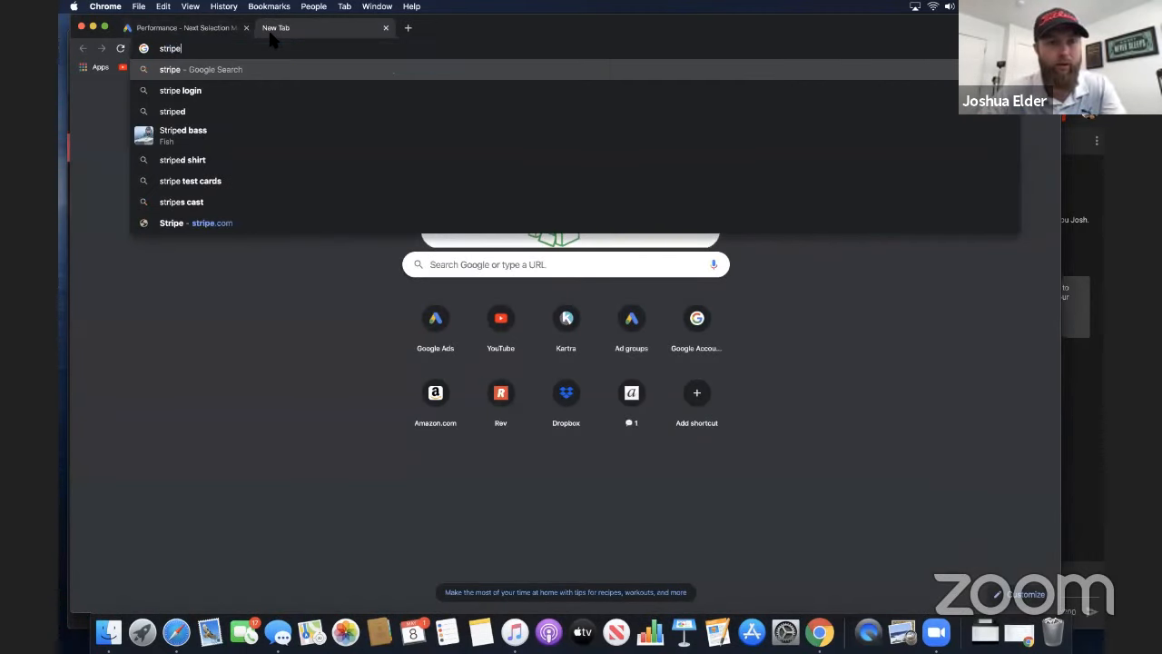
key("BackSpace")
key("BackSpace")
key("BackSpace")
key("BackSpace")
key("BackSpace")
key("BackSpace")
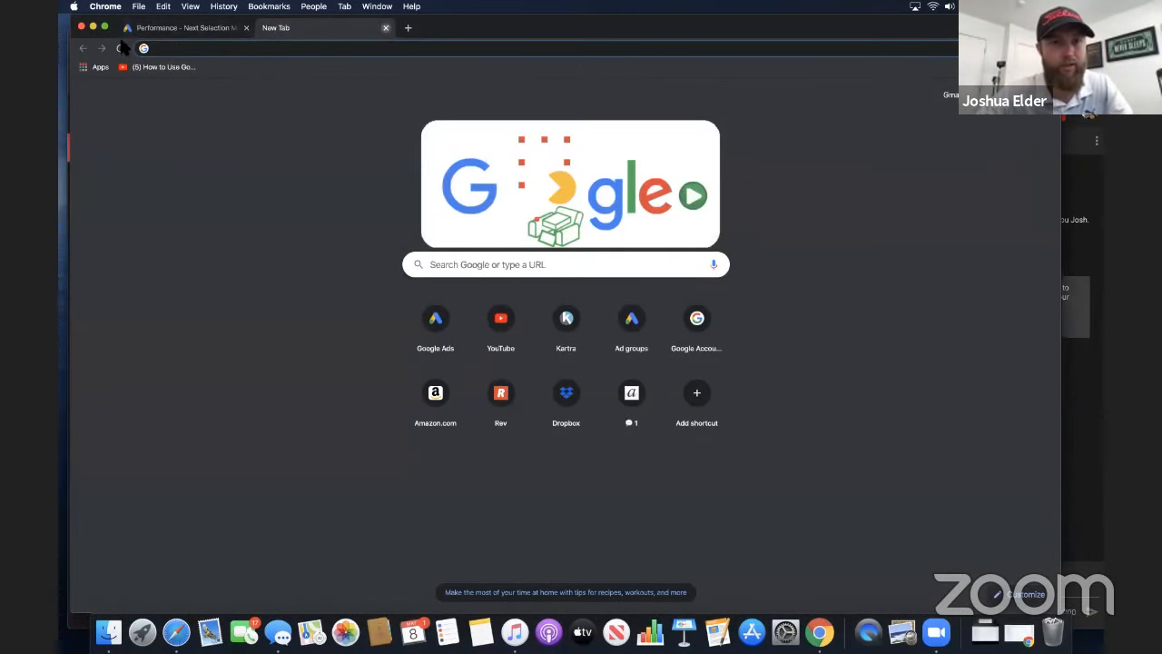
left_click(383, 28)
Minimize the Google Ads window and open the Stripe dashboard from stripe.com in the other browser window
left_click(92, 27)
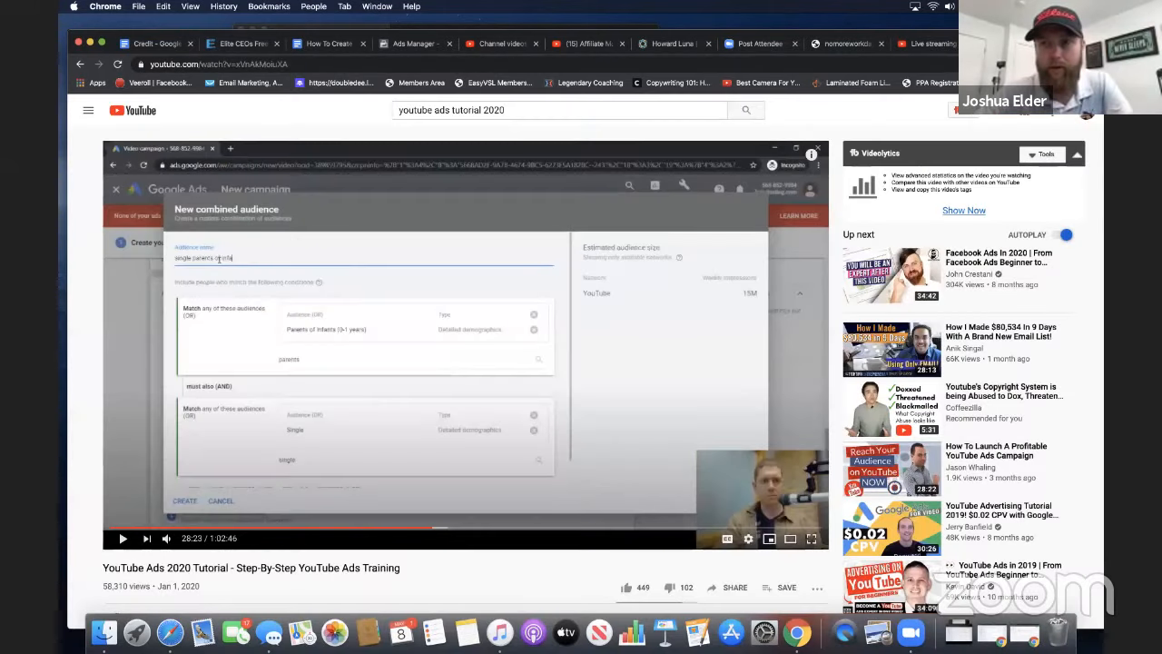
left_click(903, 86)
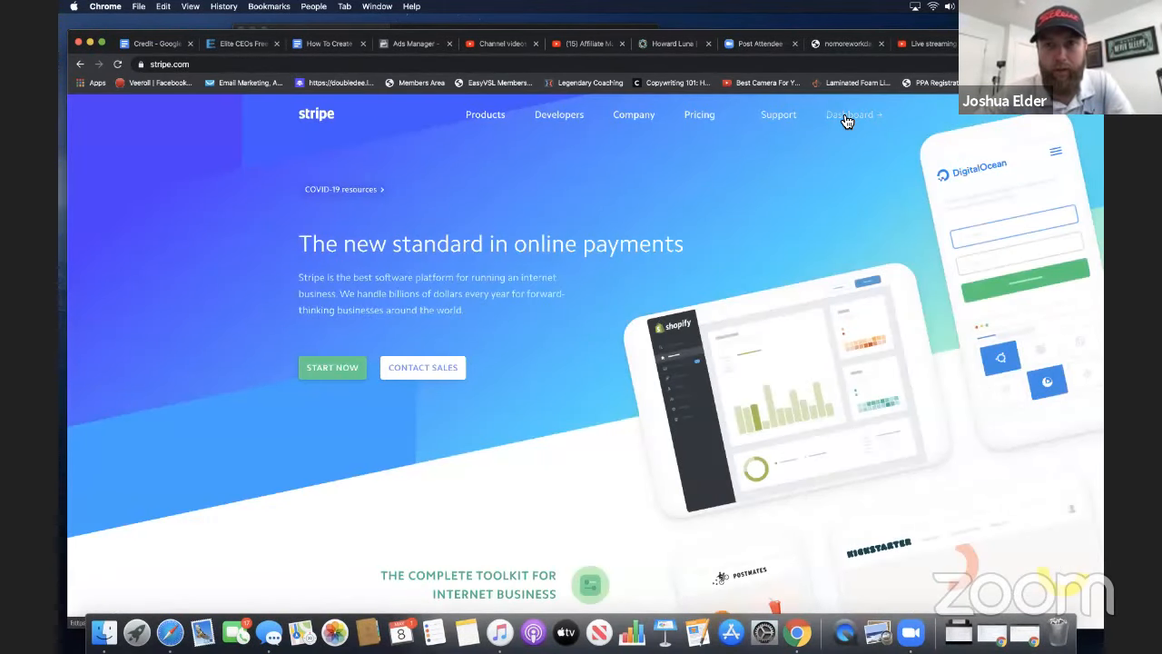
left_click(842, 115)
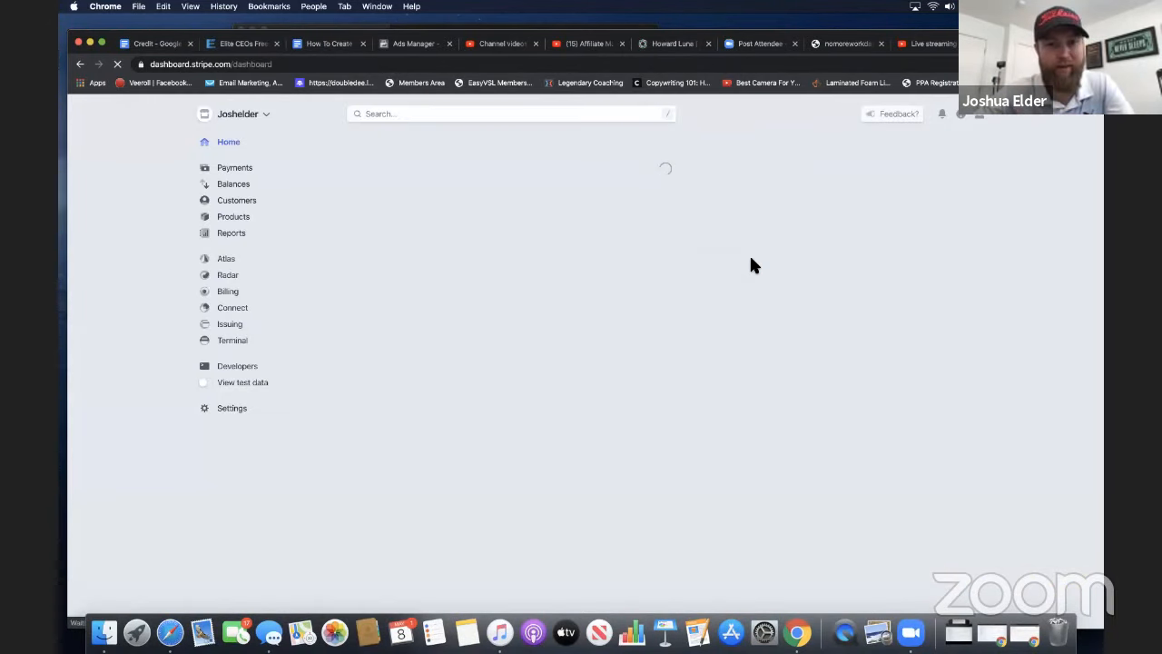
Set the Stripe Reports overview to the custom date range April 1 to April 30, 2020
scroll(377, 388, "down", 3)
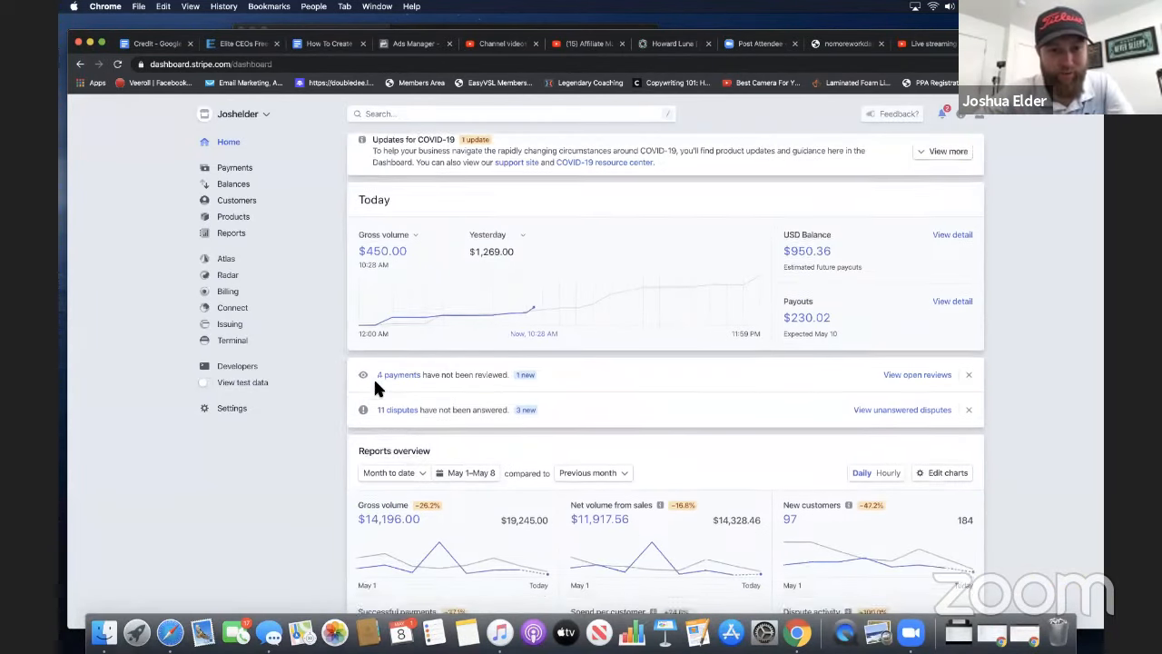
left_click(417, 372)
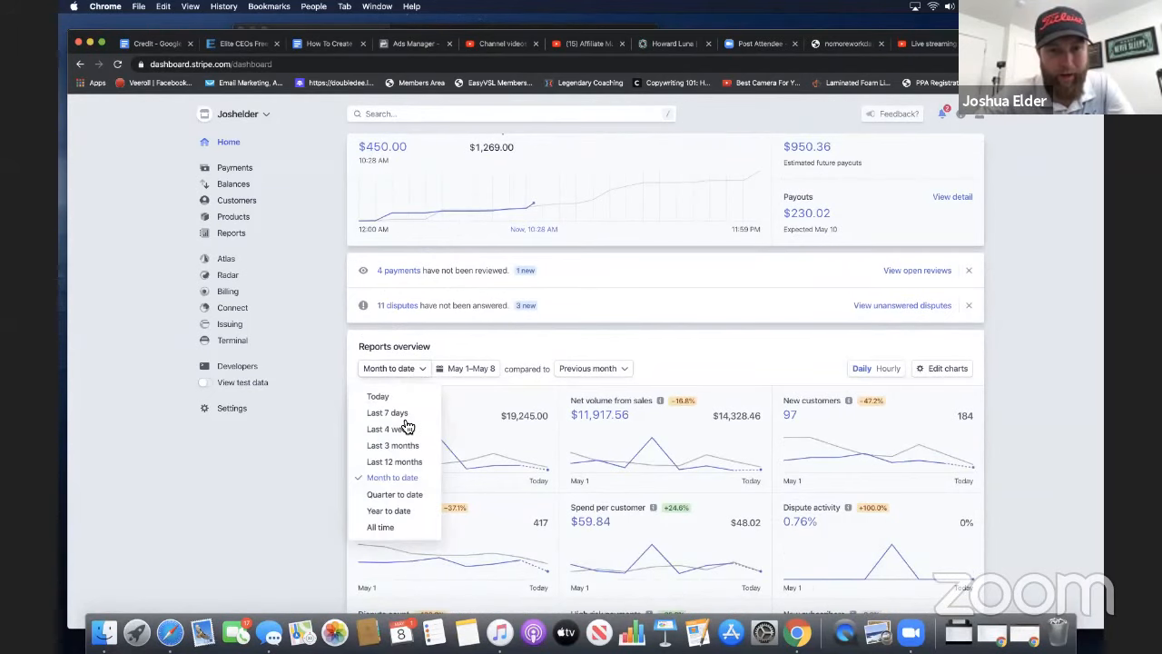
left_click(439, 369)
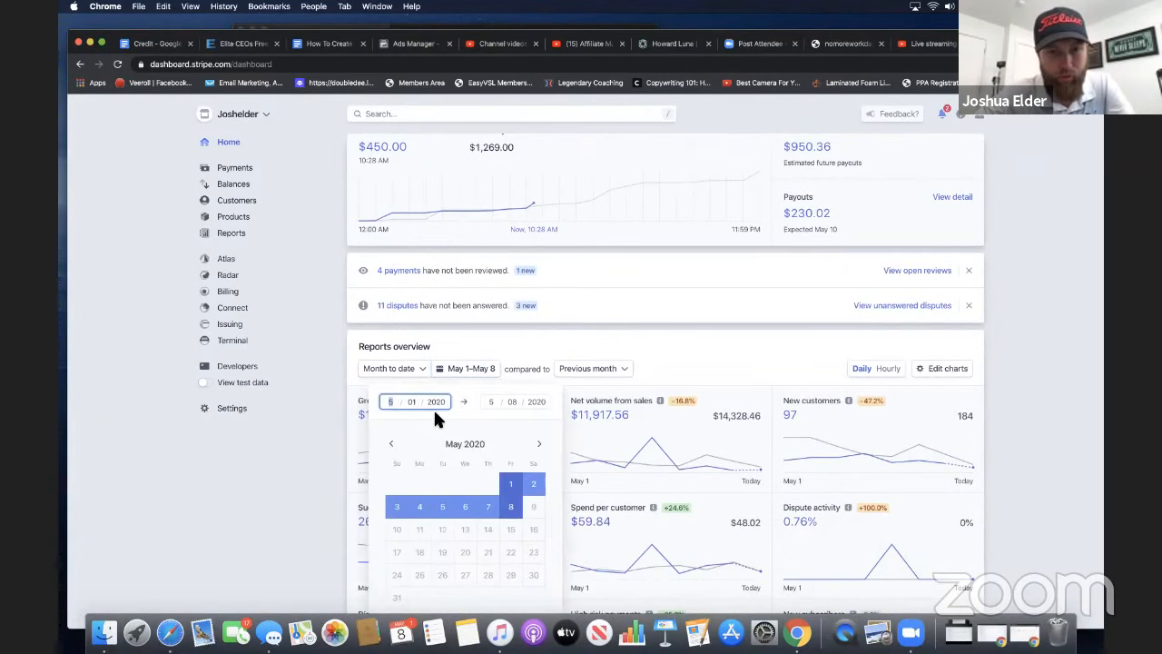
left_click(399, 449)
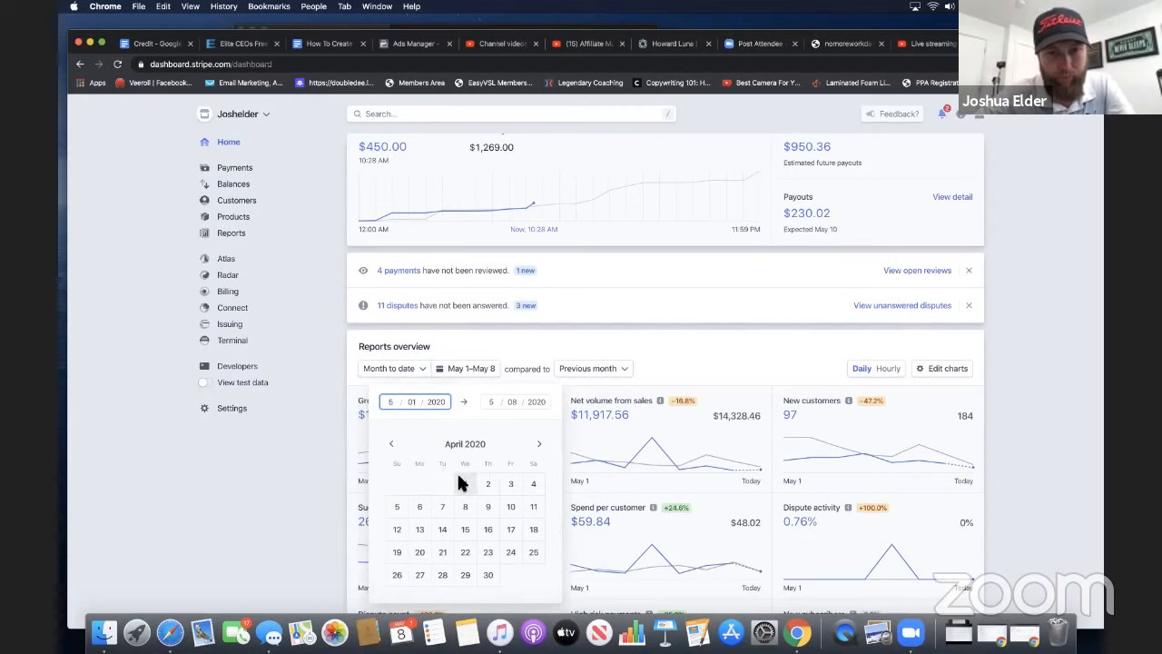
left_click(459, 482)
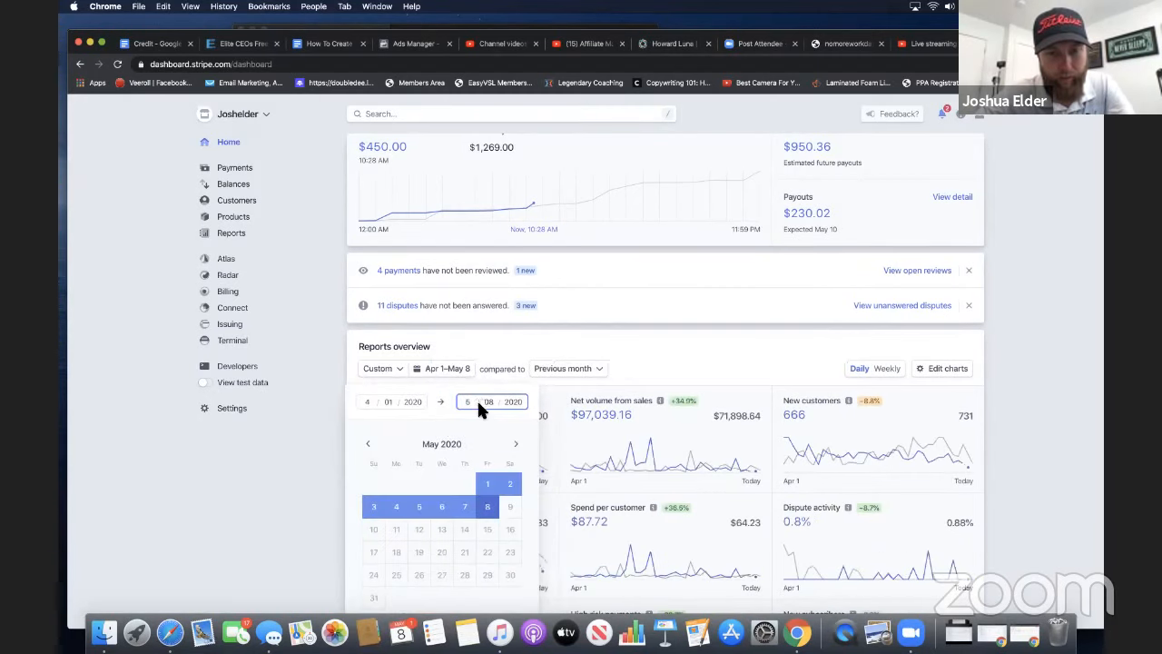
left_click(369, 445)
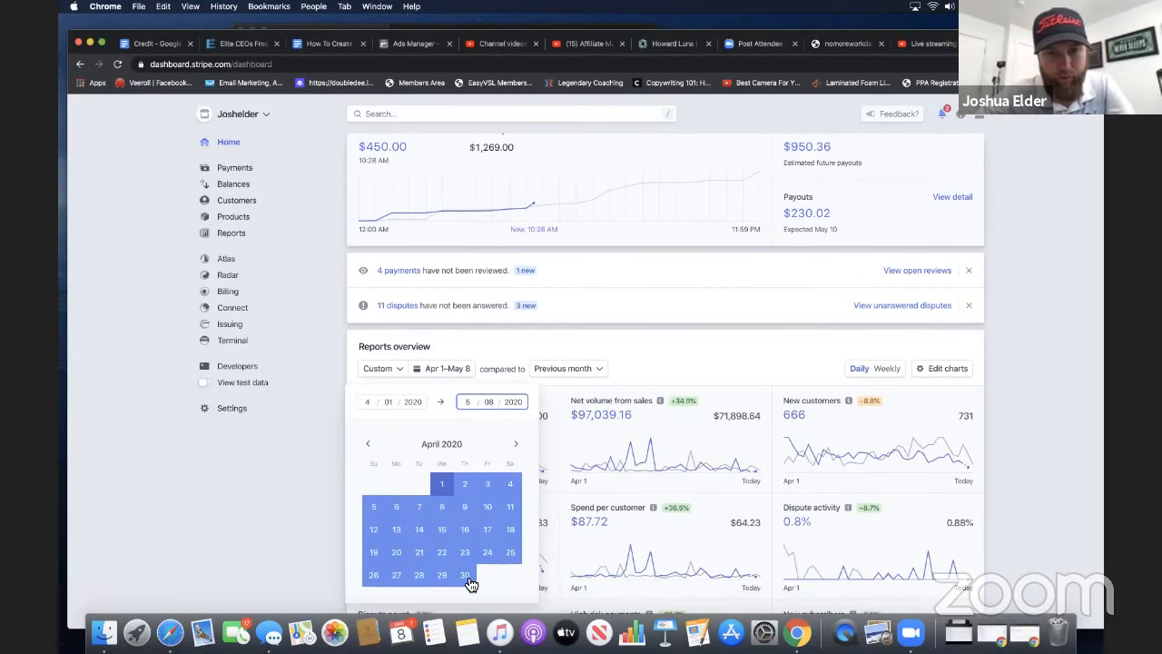
left_click(466, 574)
left_click(683, 327)
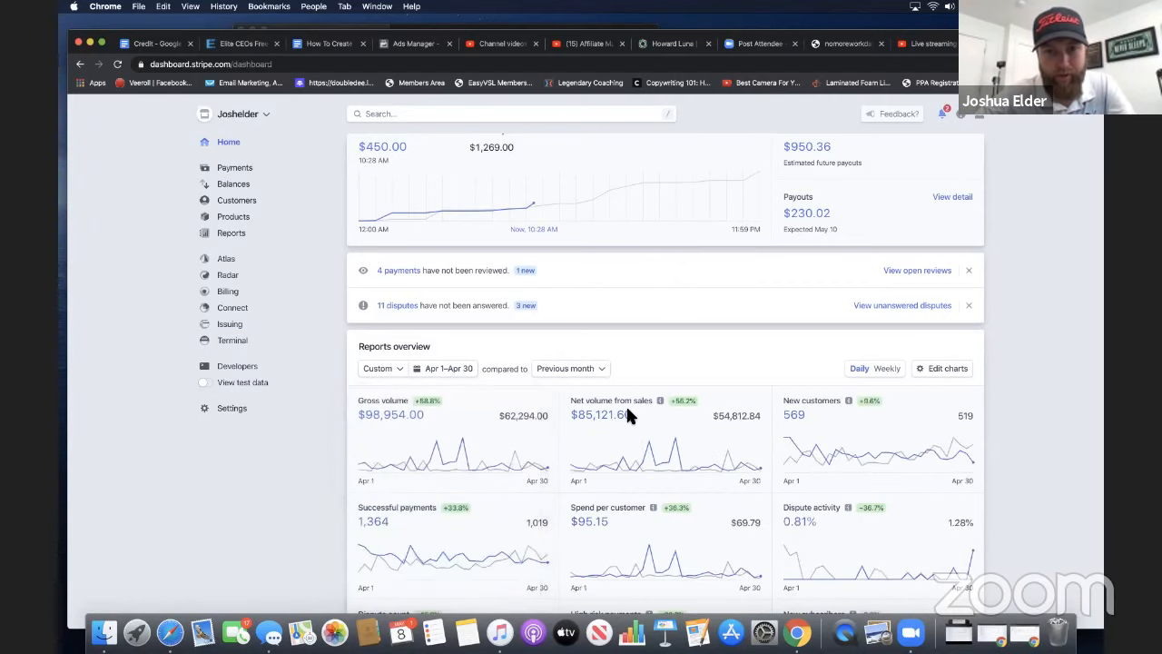
scroll(618, 445, "up", 5)
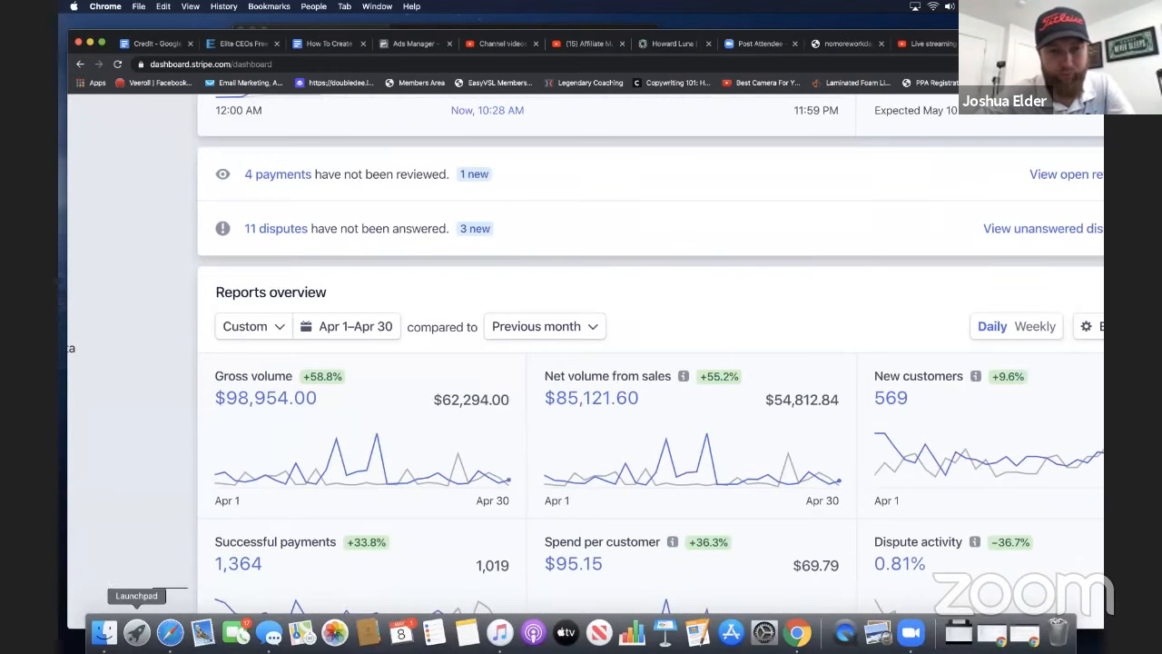
Open Calculator and subtract 36000 in ad spend from the 85121 net sales volume
left_click(145, 638)
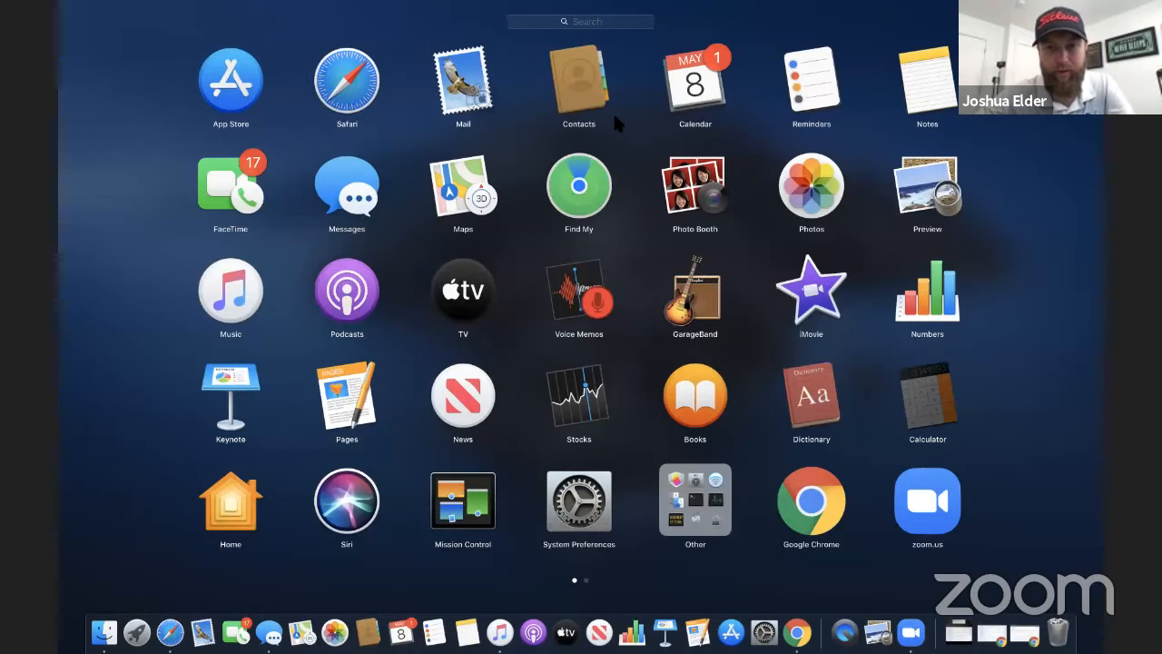
left_click(927, 400)
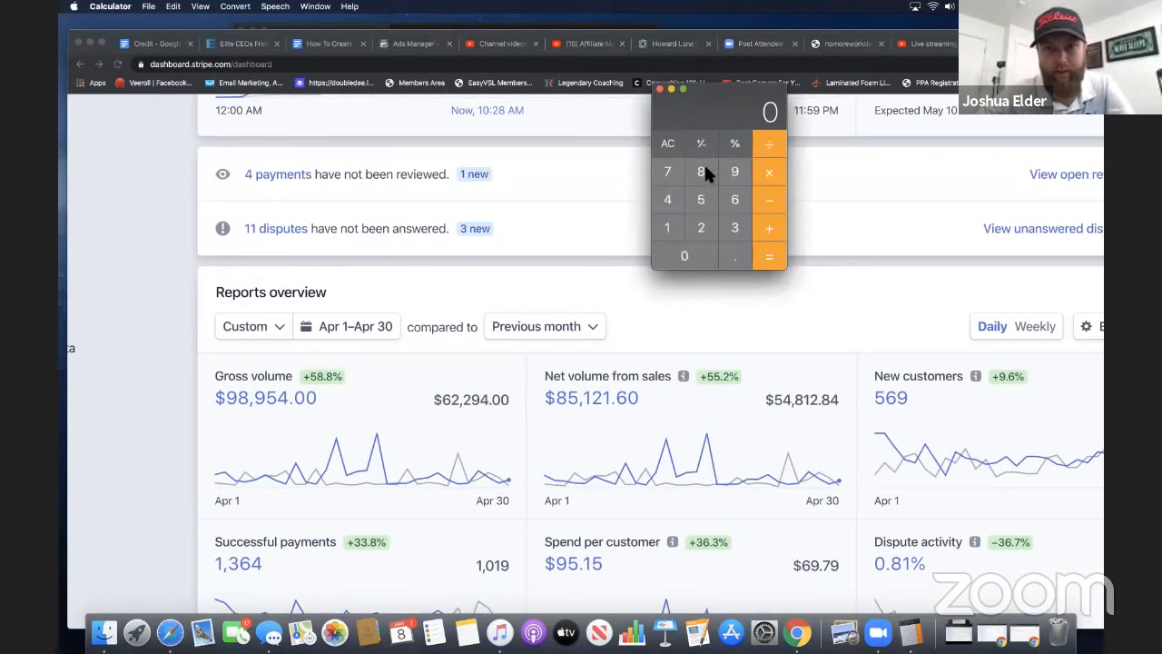
left_click(704, 171)
left_click(703, 196)
left_click(669, 224)
left_click(700, 227)
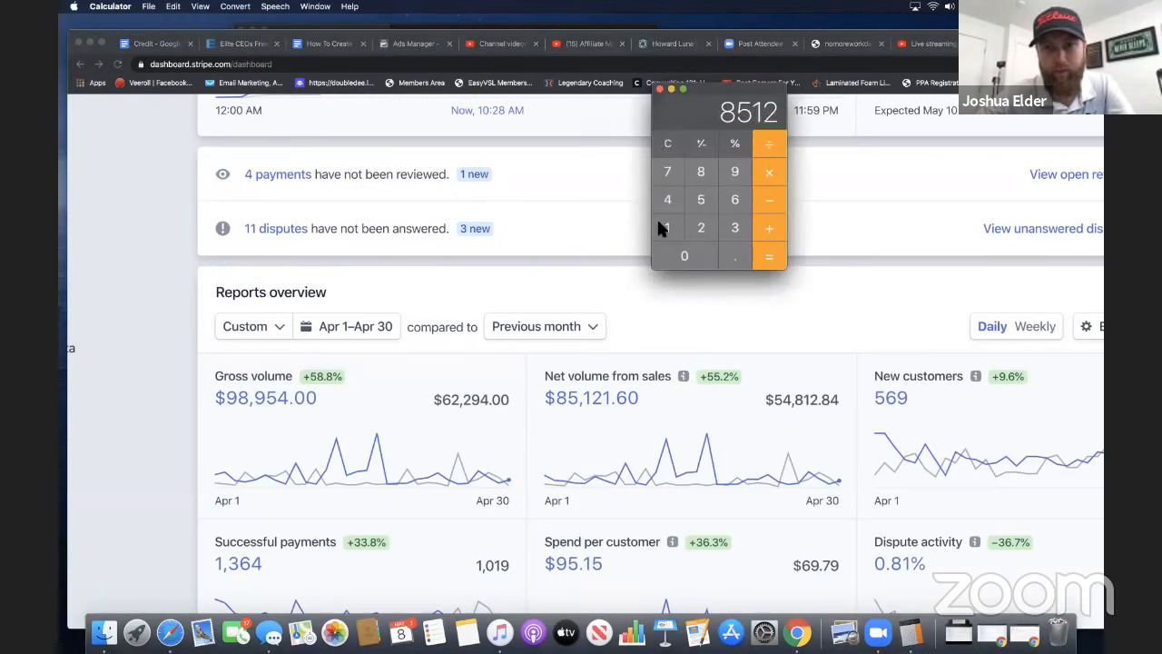
left_click(662, 226)
left_click(767, 194)
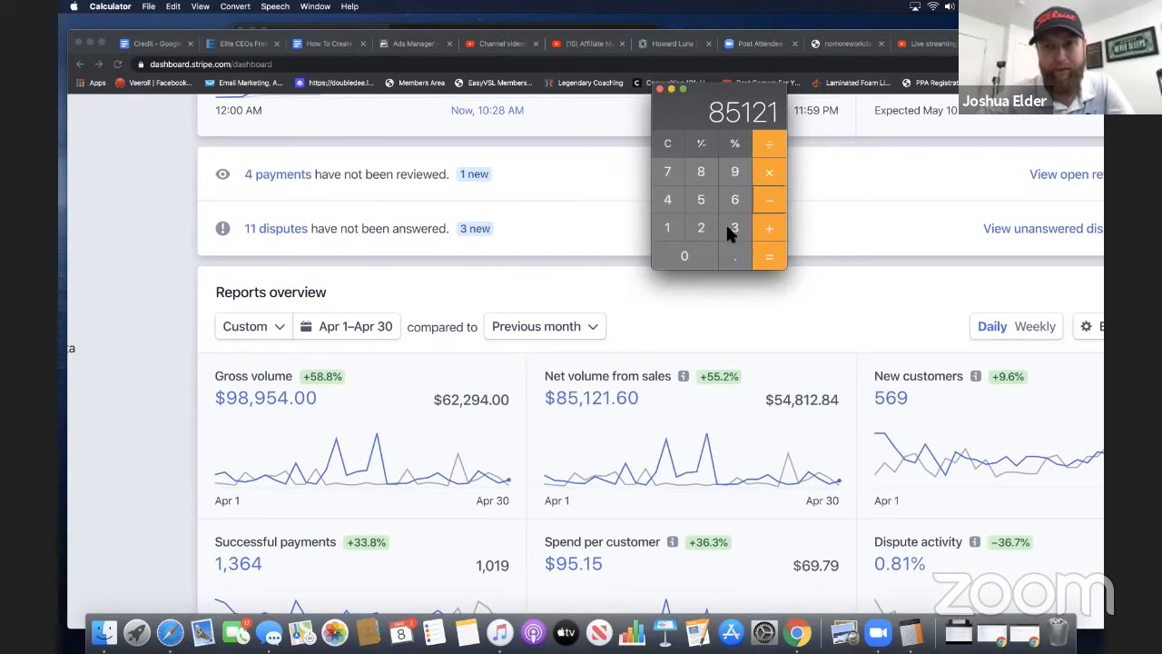
left_click(731, 227)
left_click(730, 199)
triple_click(694, 250)
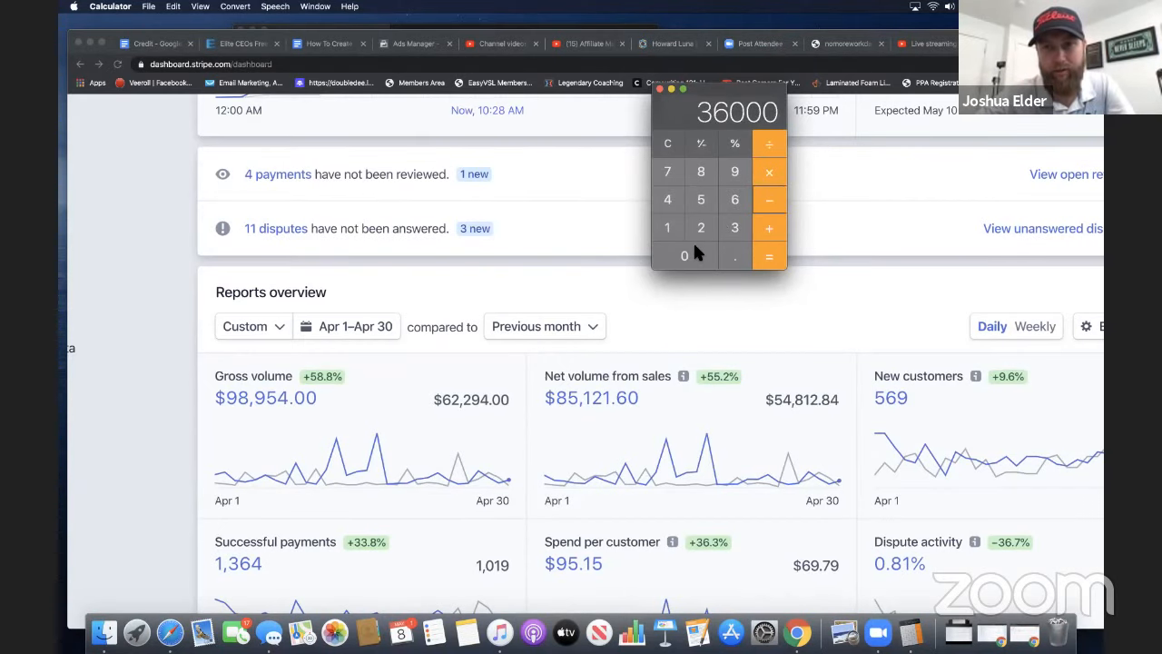
left_click(772, 257)
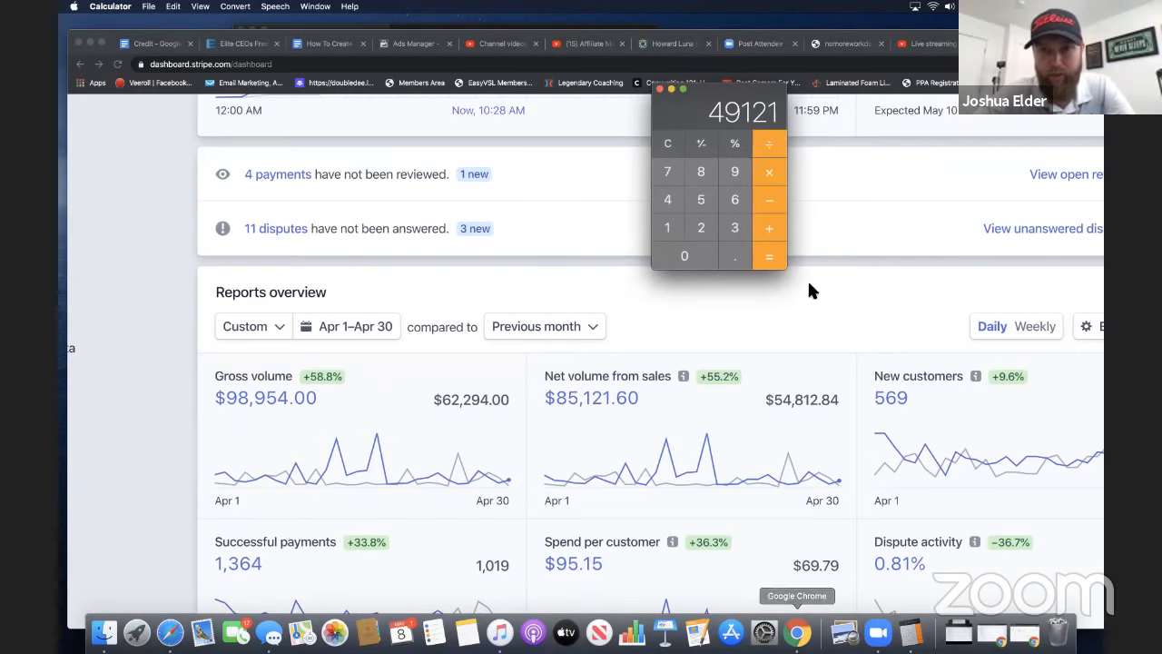
Switch back to the Google Ads window with the manager account's Performance page
left_click(723, 35)
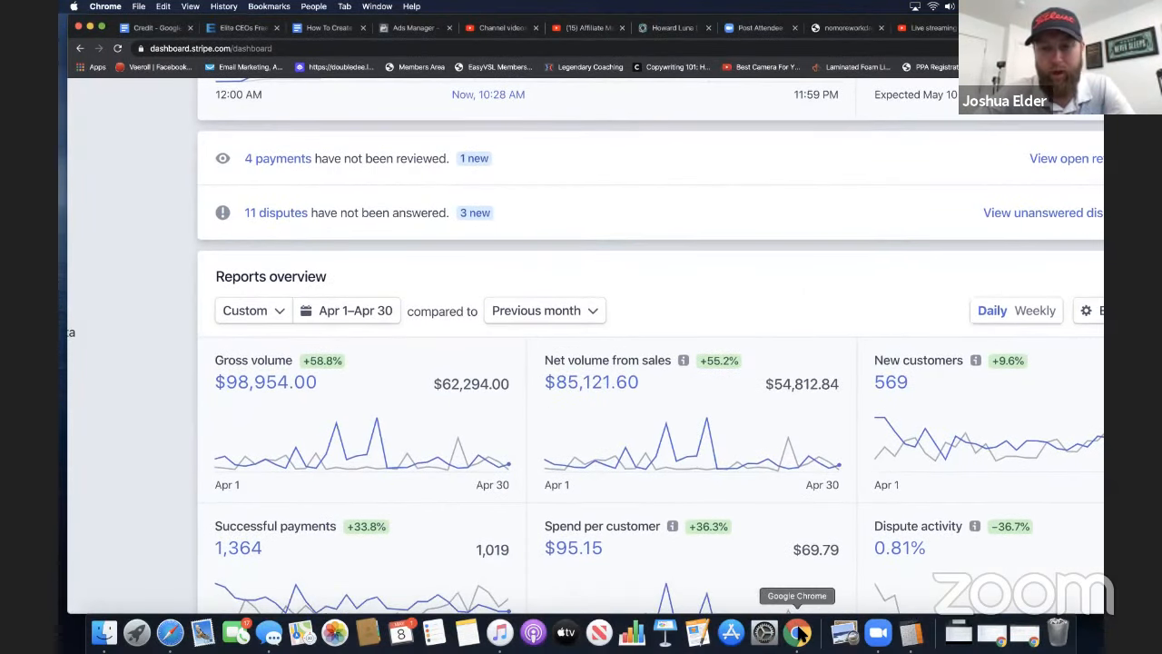
right_click(799, 634)
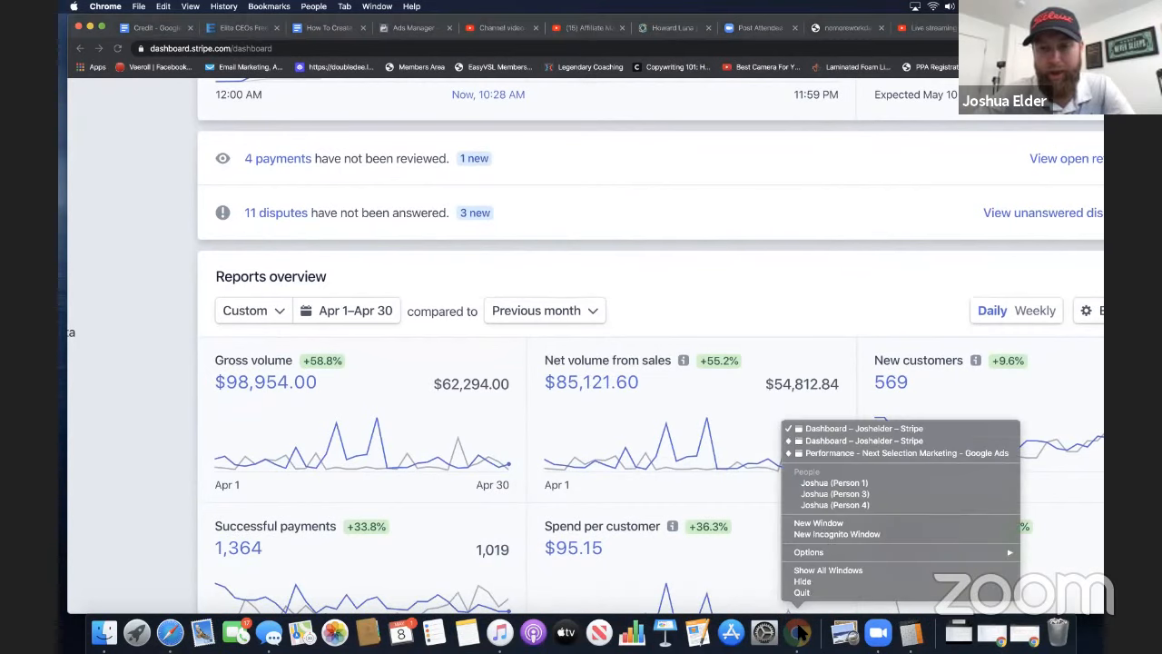
left_click(831, 505)
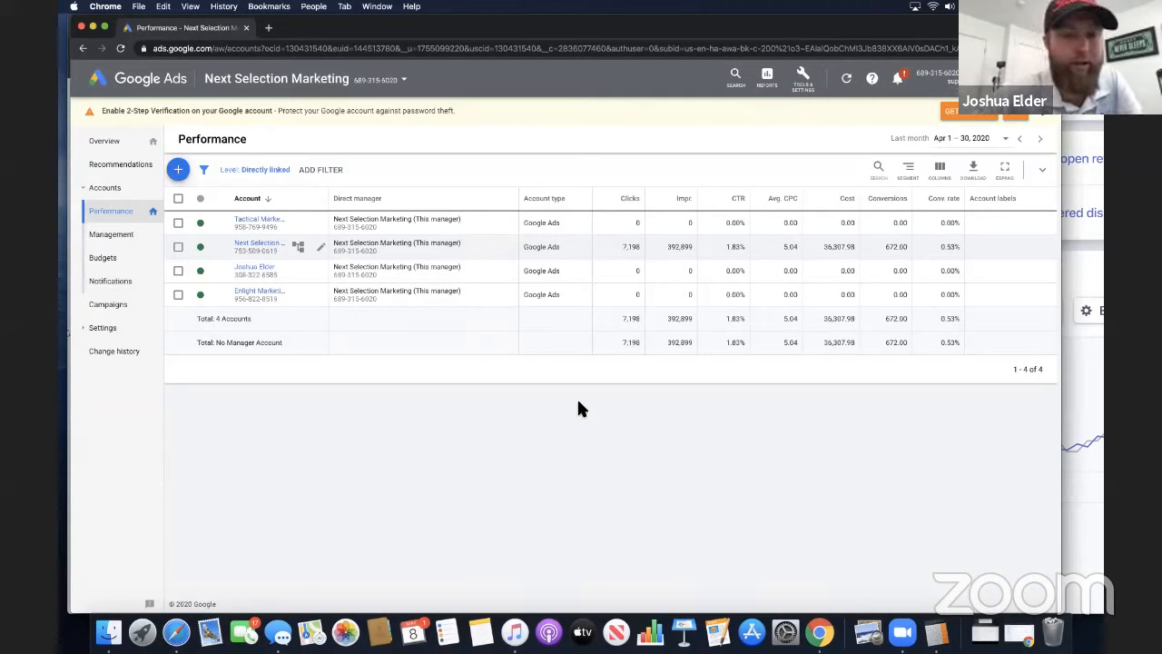
left_click(275, 250, "super")
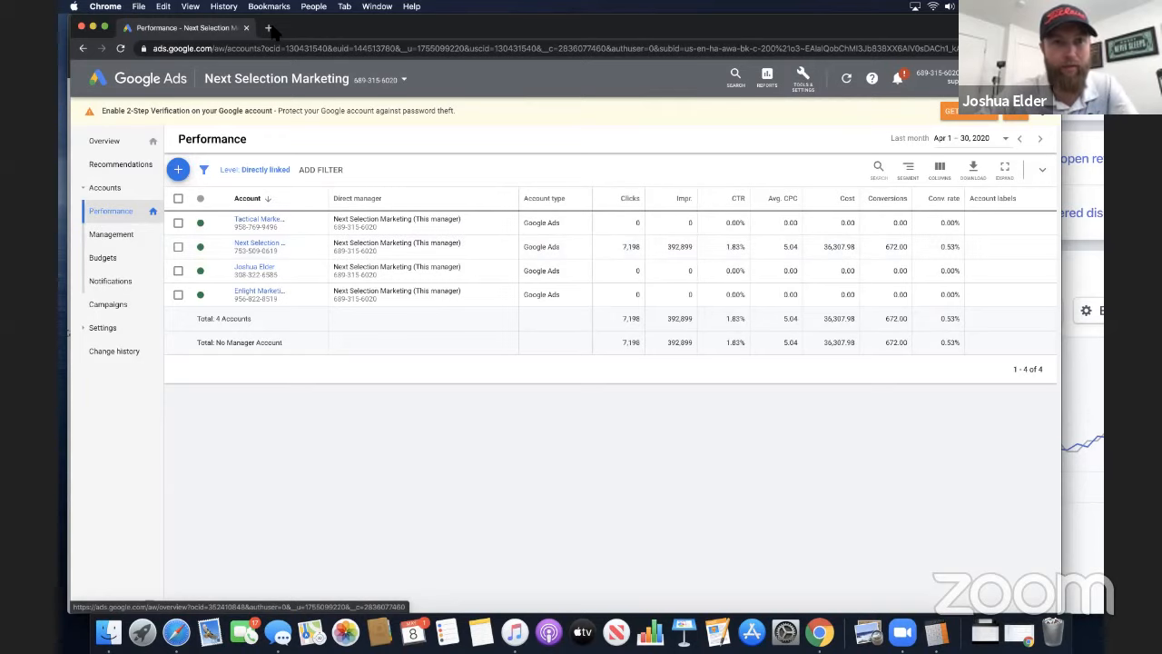
Search Google for "google ads busines manager" in a new tab and open the "How Google Ads Manager Accounts works" result
left_click(269, 29)
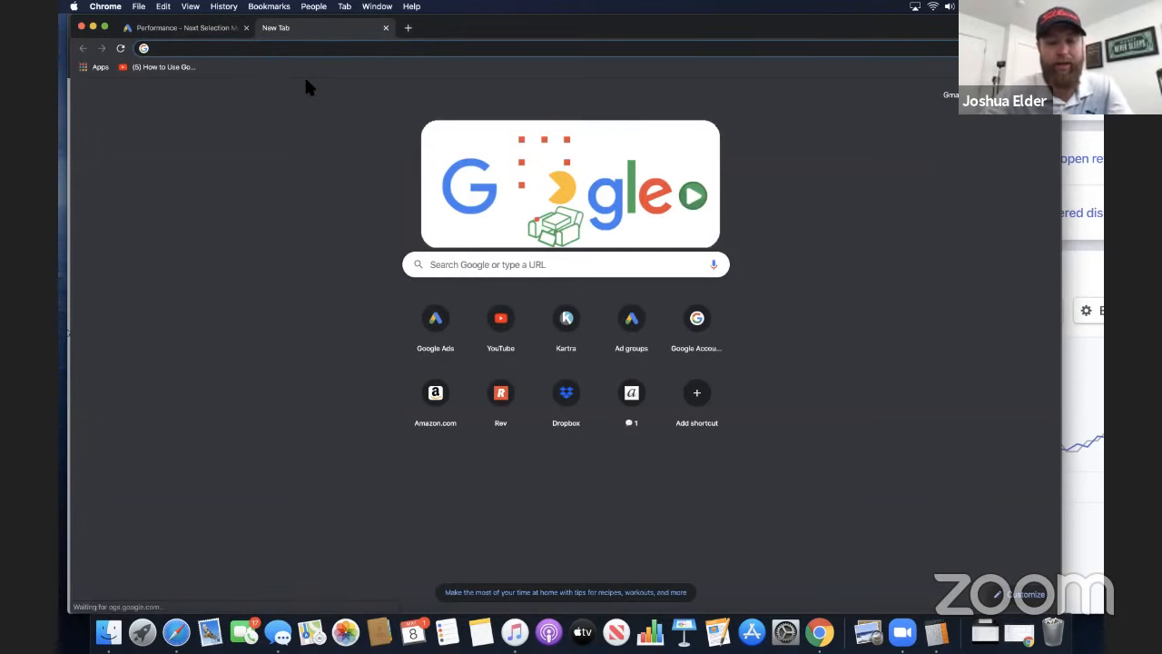
type("google ads")
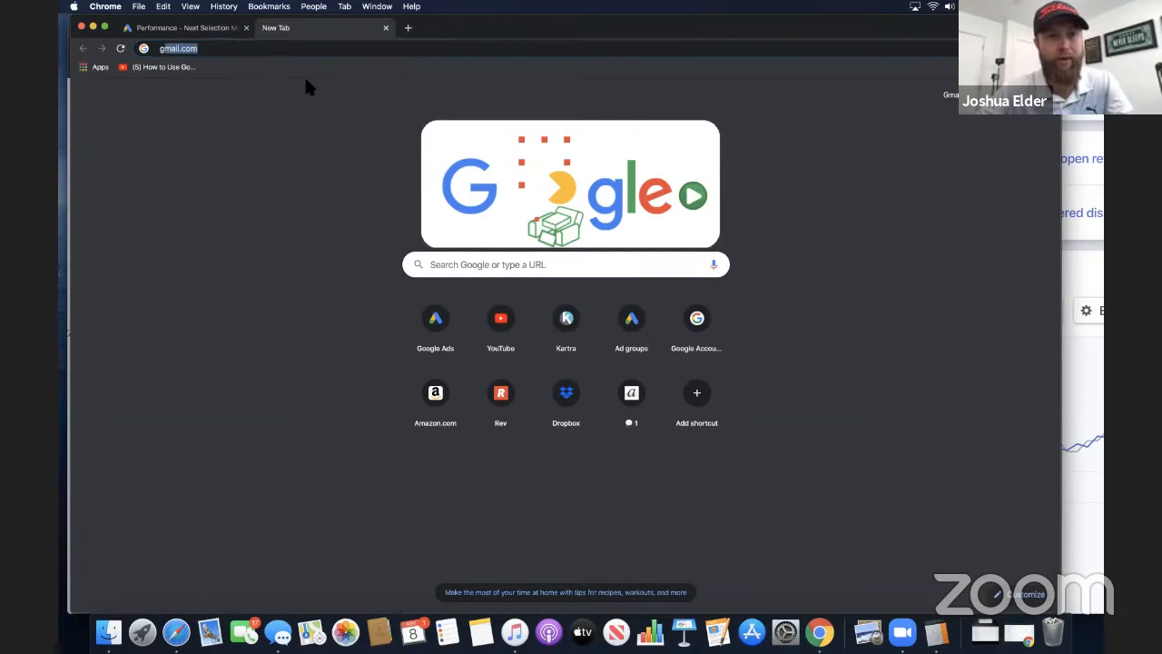
type(" busines m")
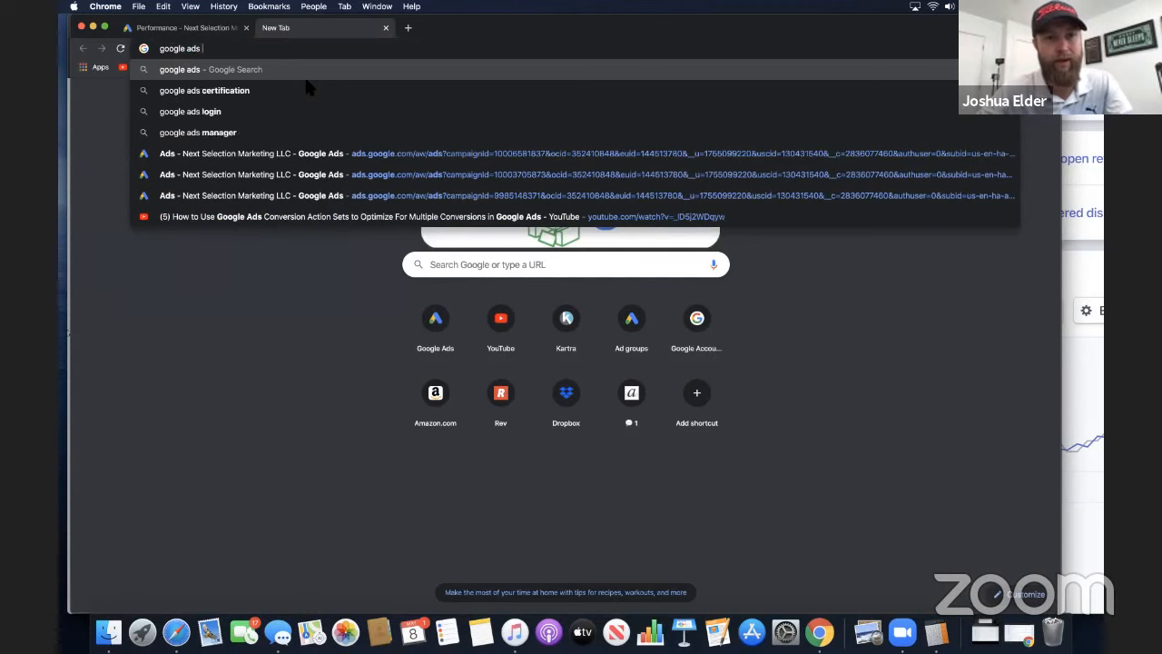
type("anager")
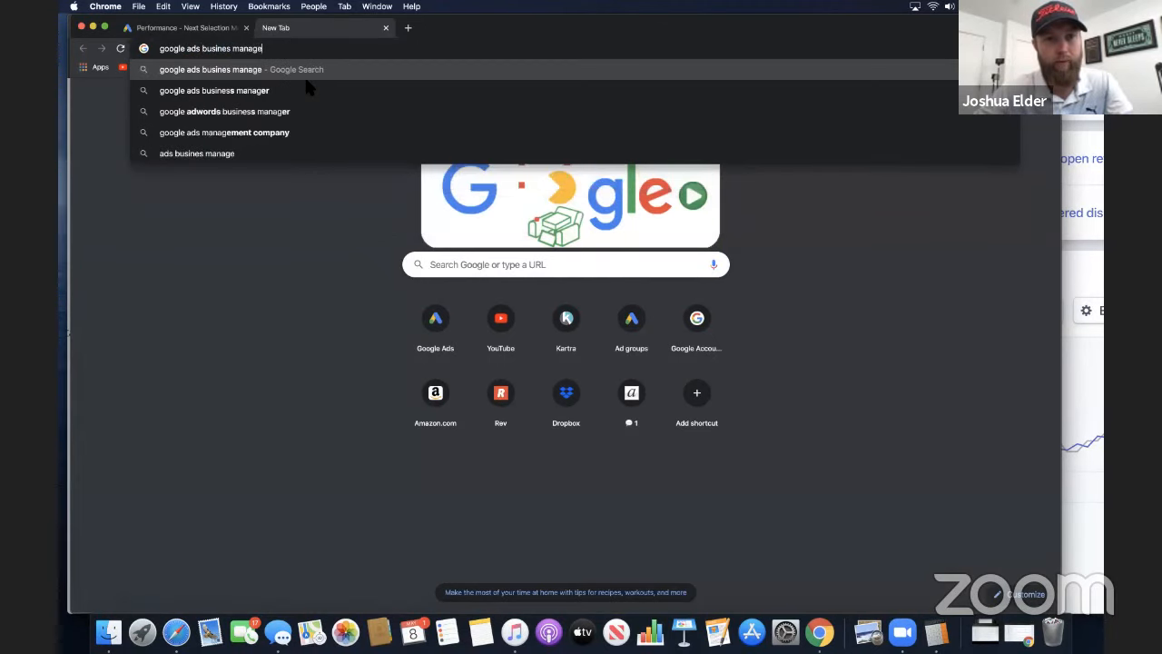
key("Return")
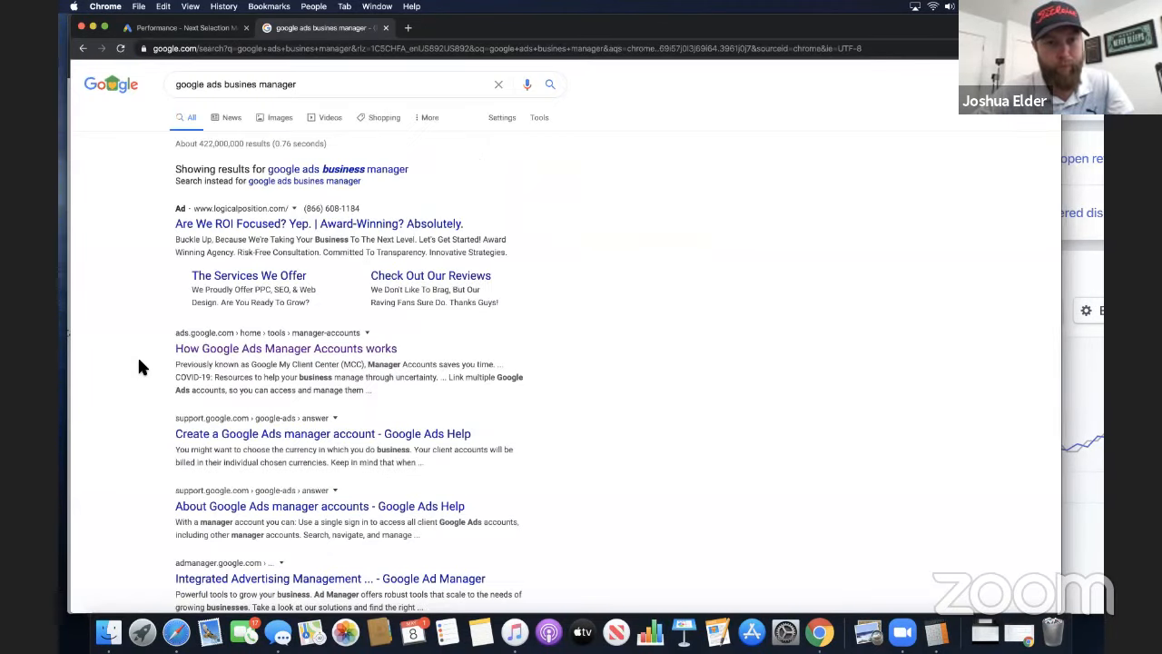
left_click(257, 354)
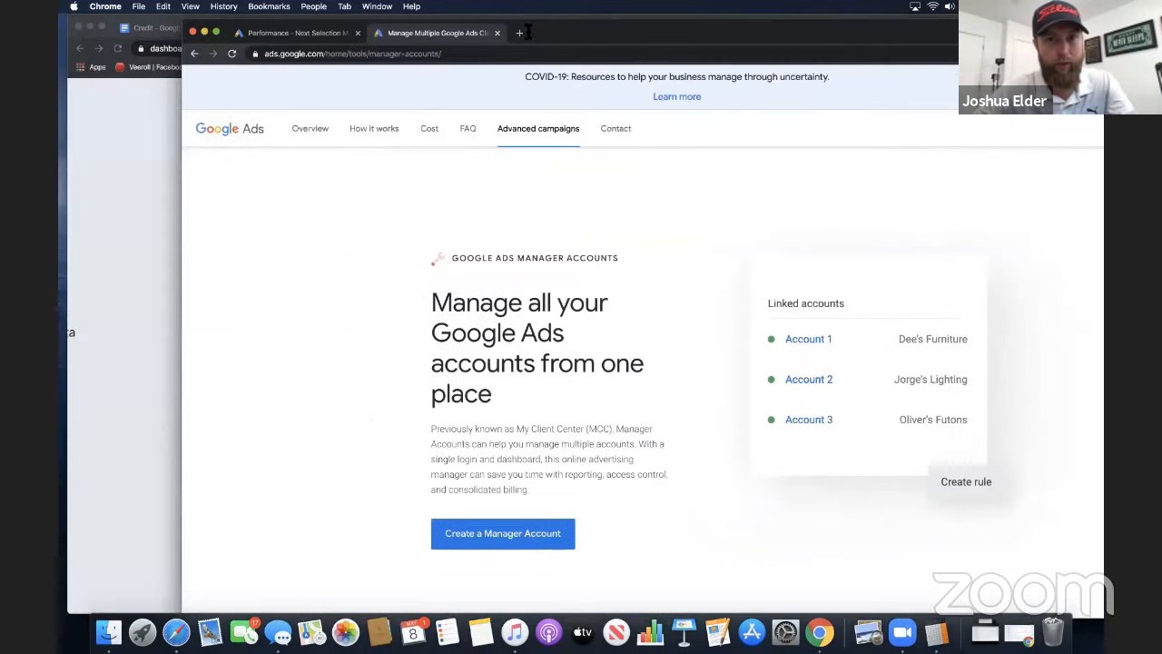
Highlight the address of the Google Ads manager accounts page and return to the Google search results
double_click(527, 30)
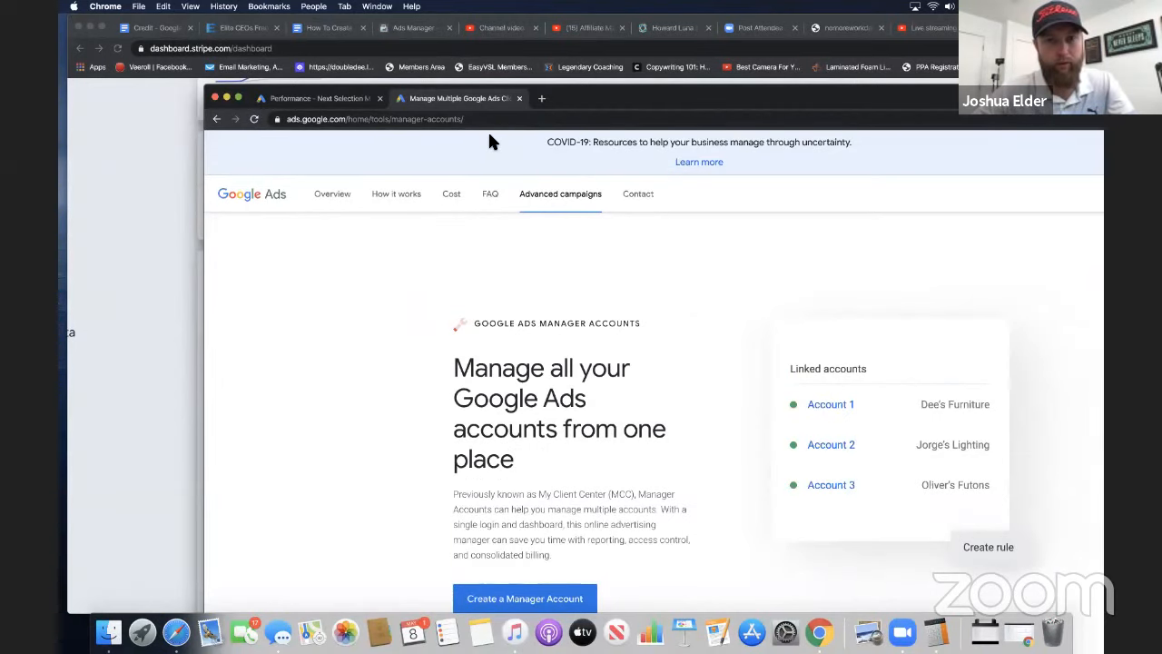
scroll(487, 130, "up", 5)
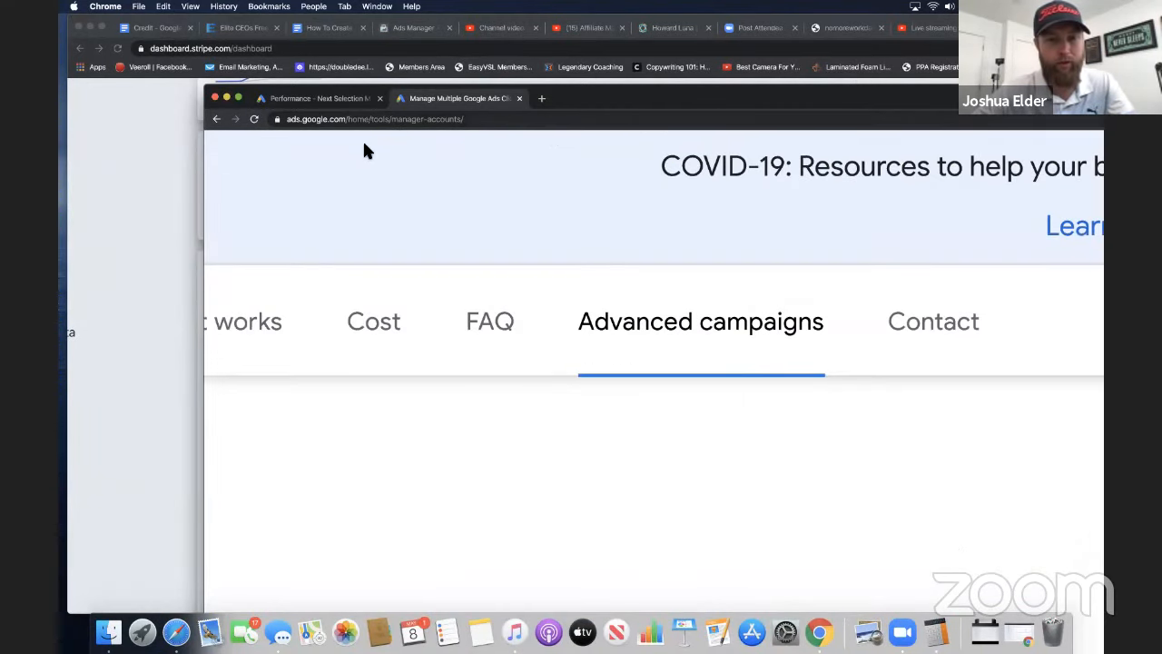
scroll(363, 146, "down", 5)
left_click(297, 124)
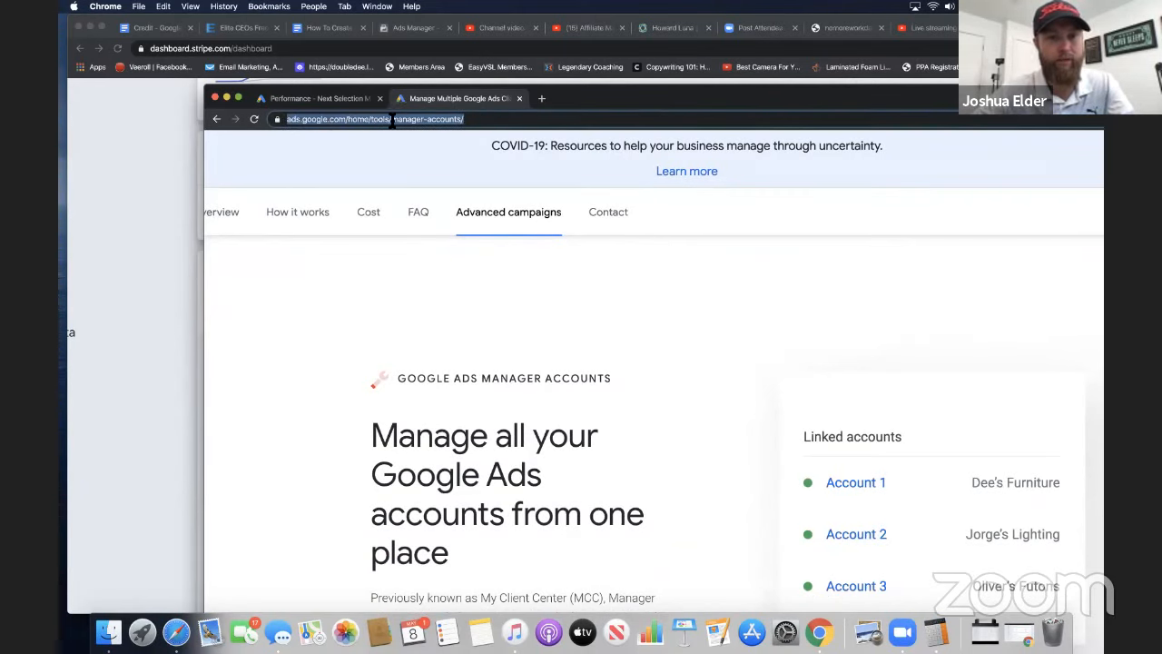
left_click(217, 119)
left_click_drag(574, 100, 503, 32)
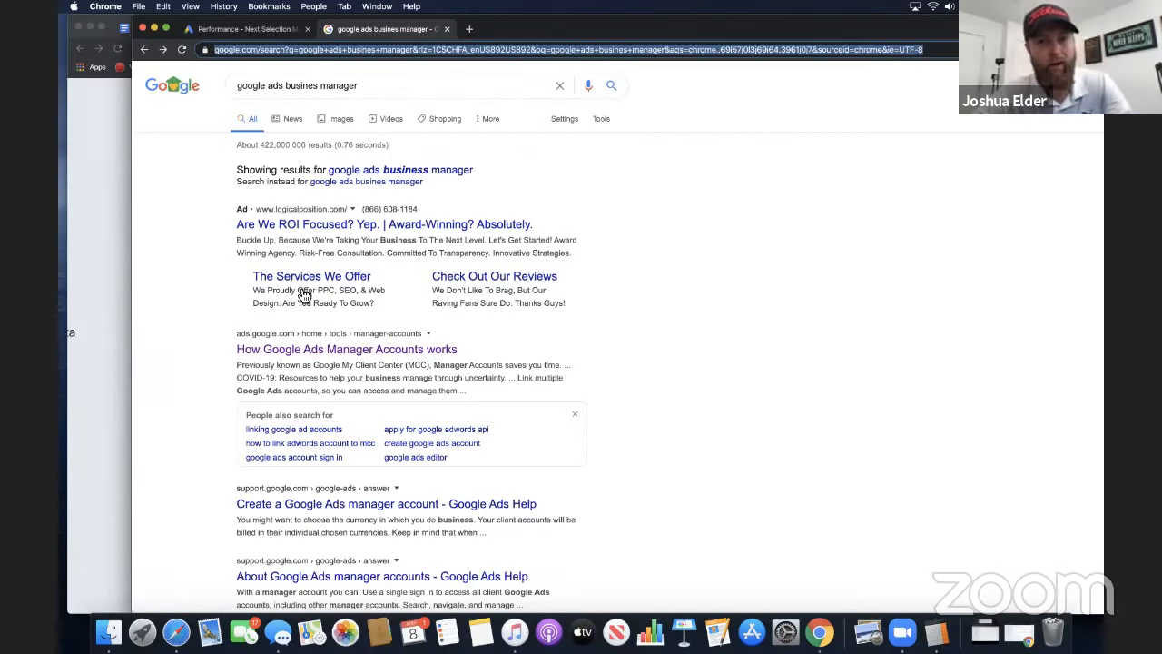
Reopen the "How Google Ads Manager Accounts works" search result and return to the manager account's Performance page
left_click(362, 352)
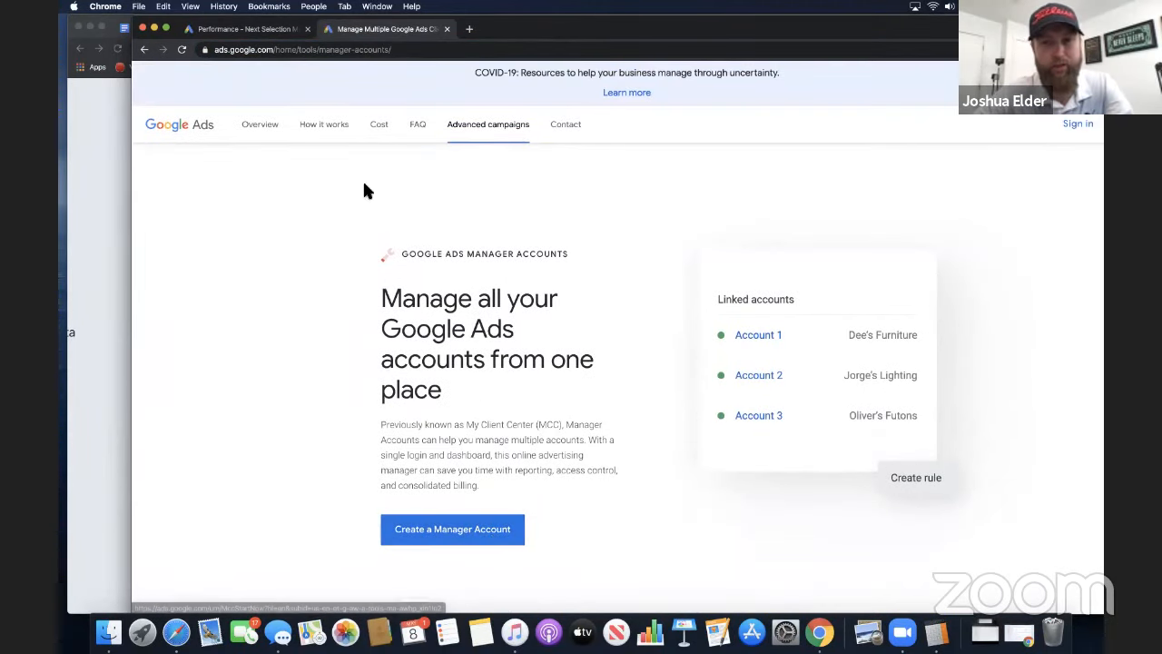
left_click(252, 29)
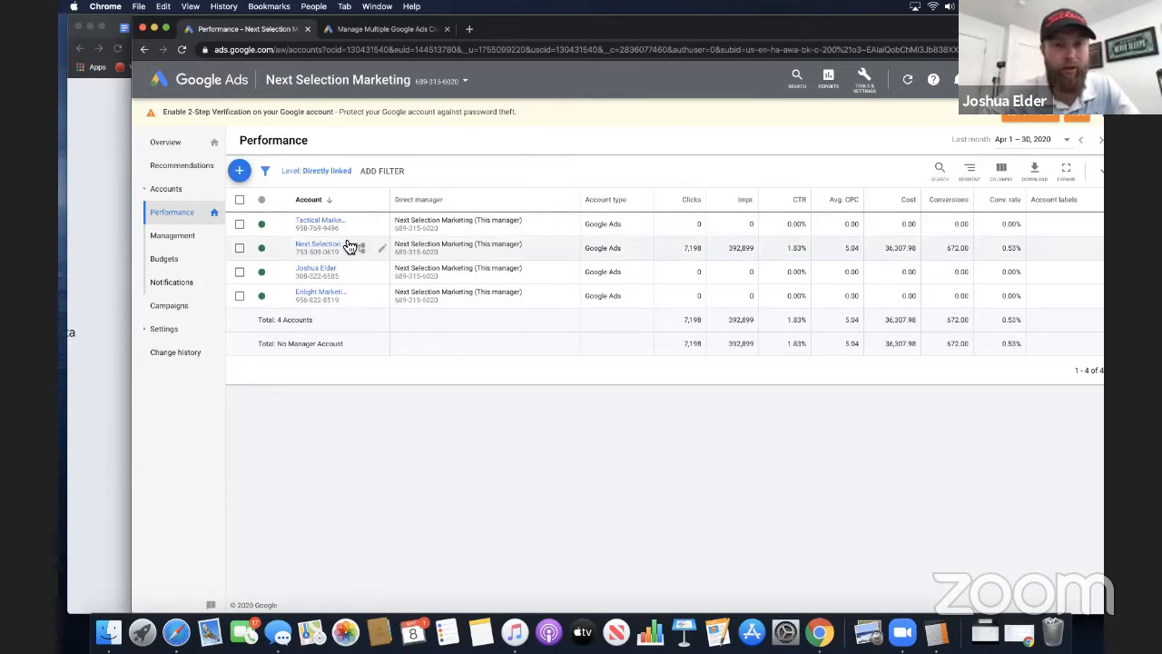
Open the Next Selection Marketing ad account from the manager's account list and look through its enabled campaigns
left_click(325, 250)
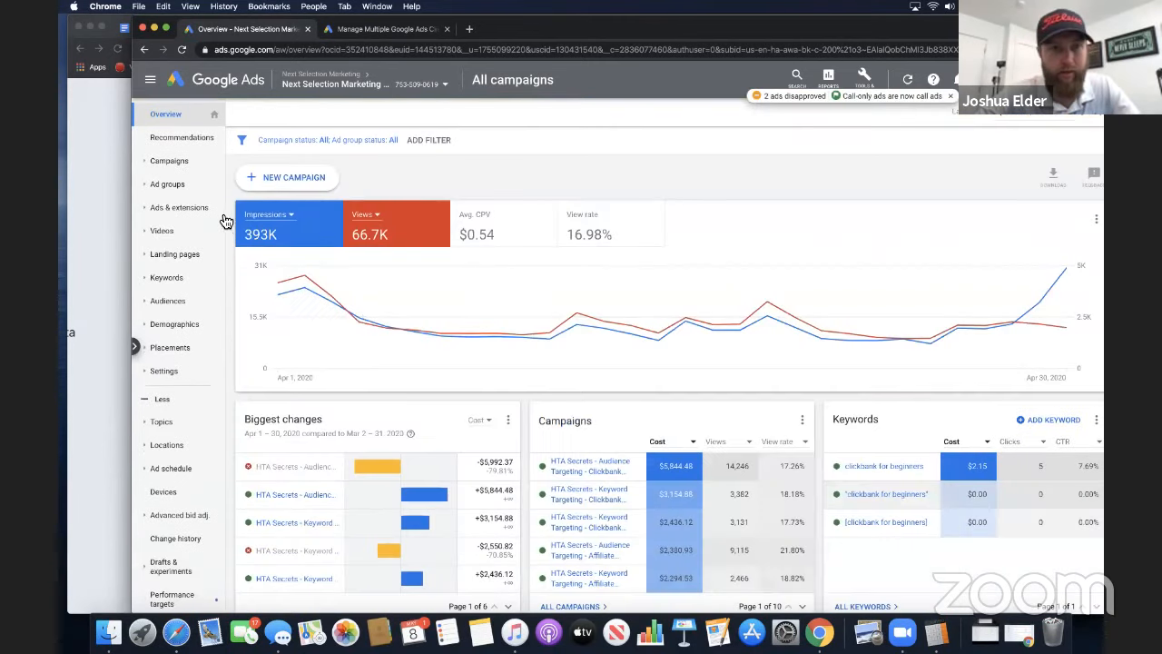
left_click(177, 161)
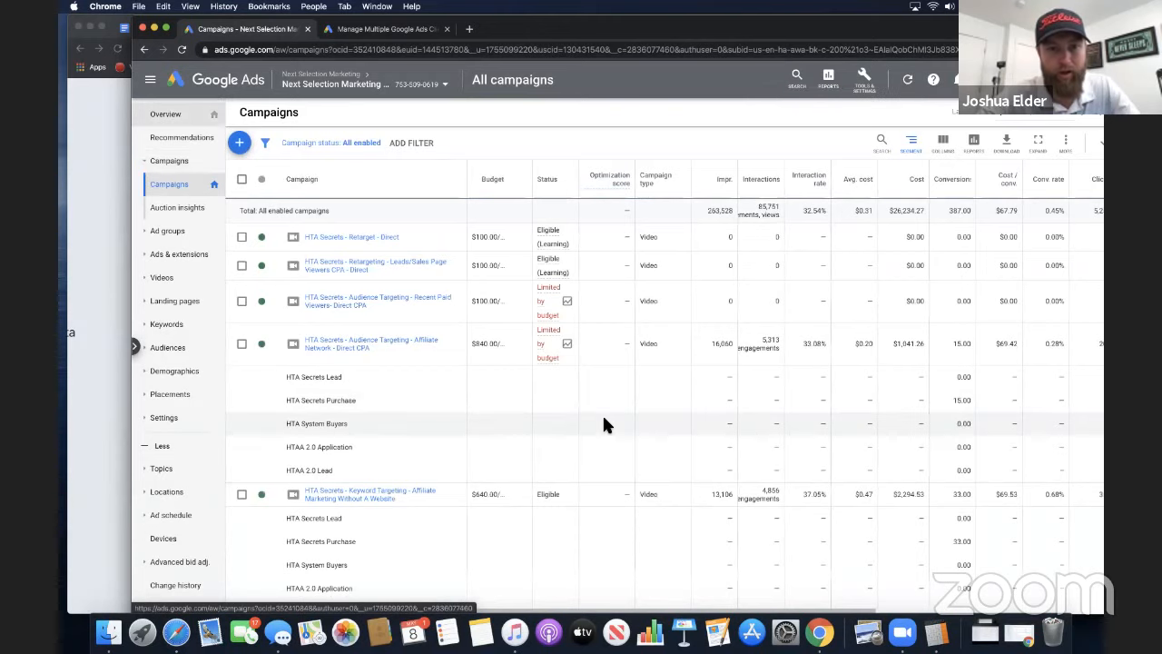
scroll(606, 425, "down", 3)
scroll(606, 425, "down", 10)
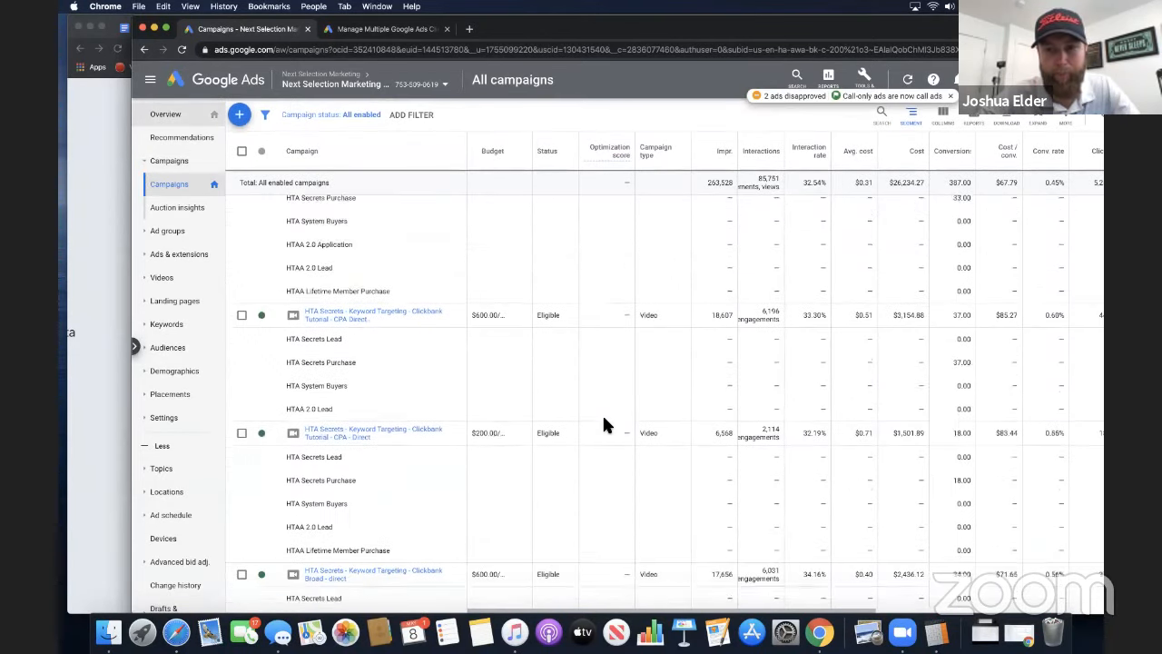
scroll(604, 424, "down", 10)
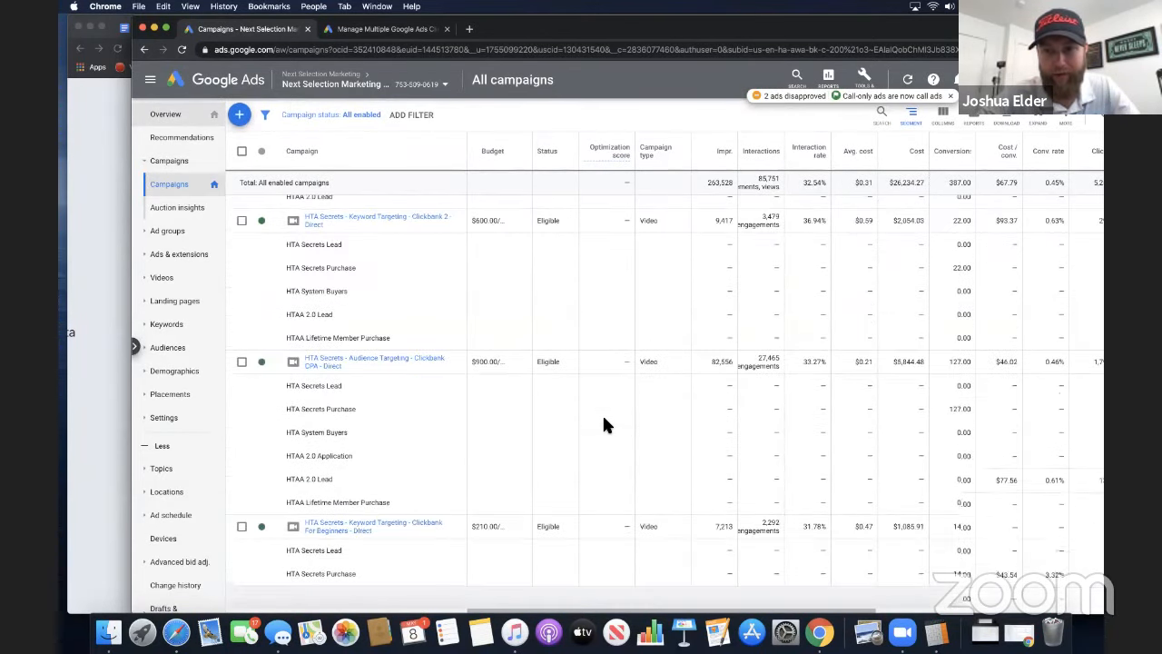
scroll(604, 424, "down", 5)
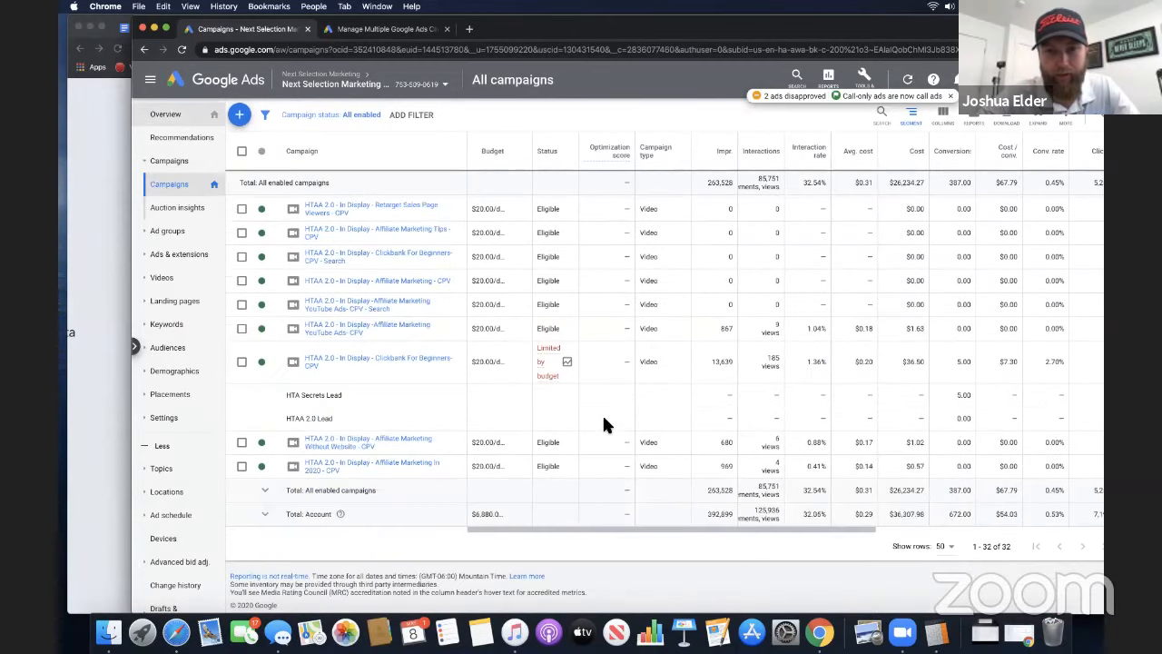
scroll(604, 424, "up", 20)
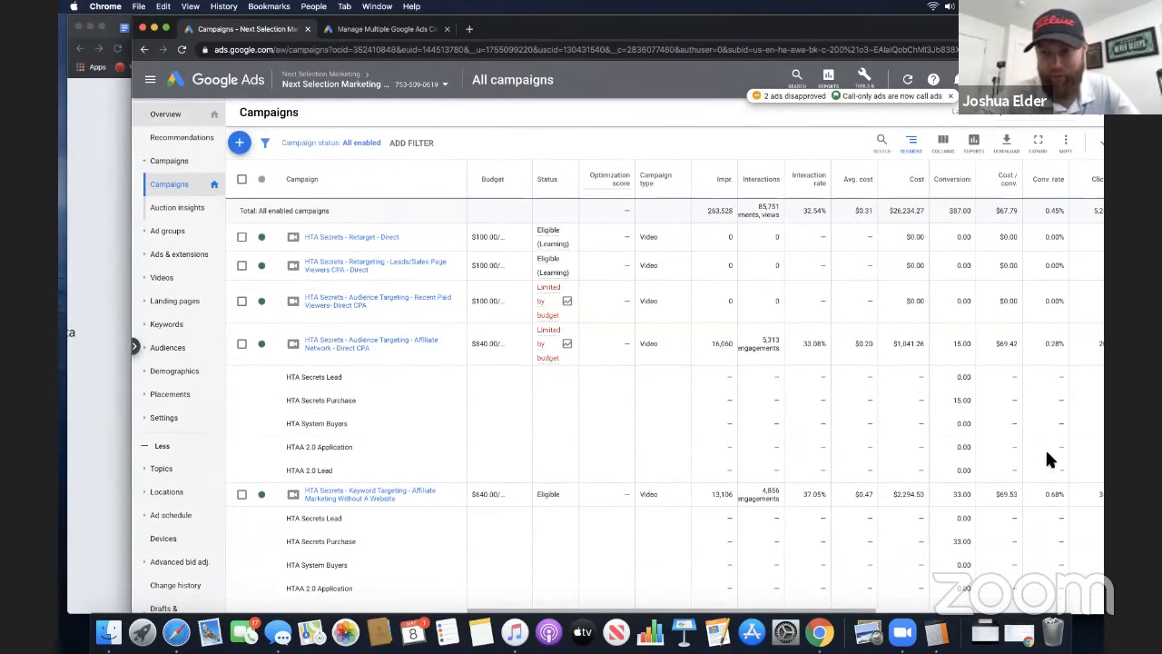
Start a new campaign and choose Sales as its goal
left_click(243, 147)
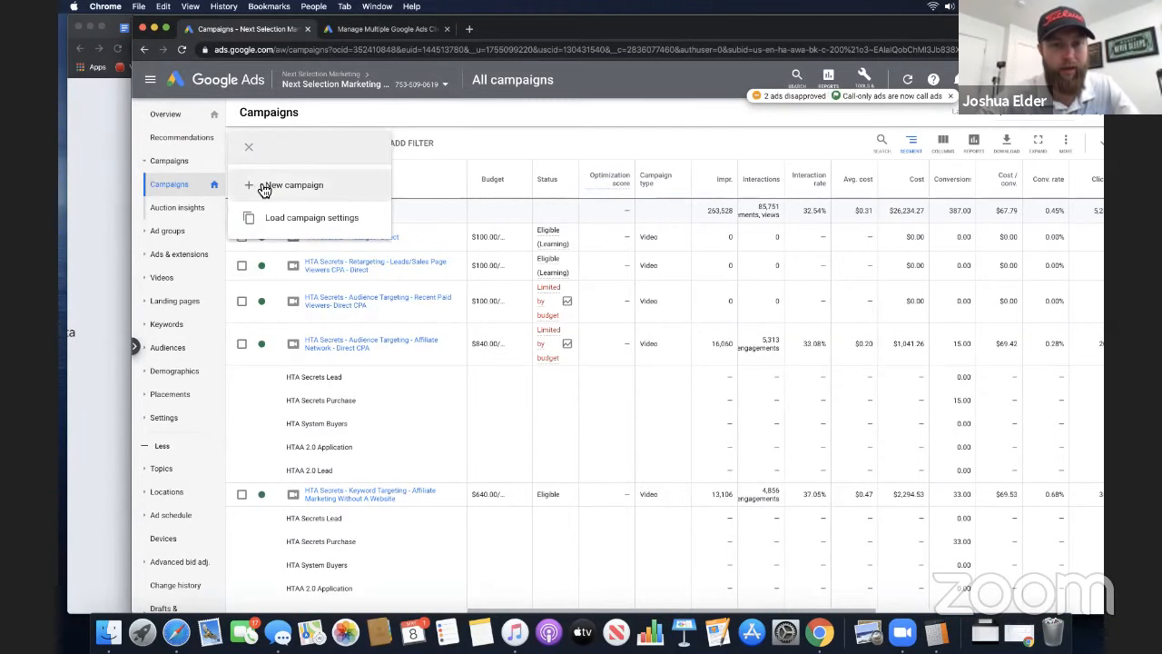
left_click(280, 185)
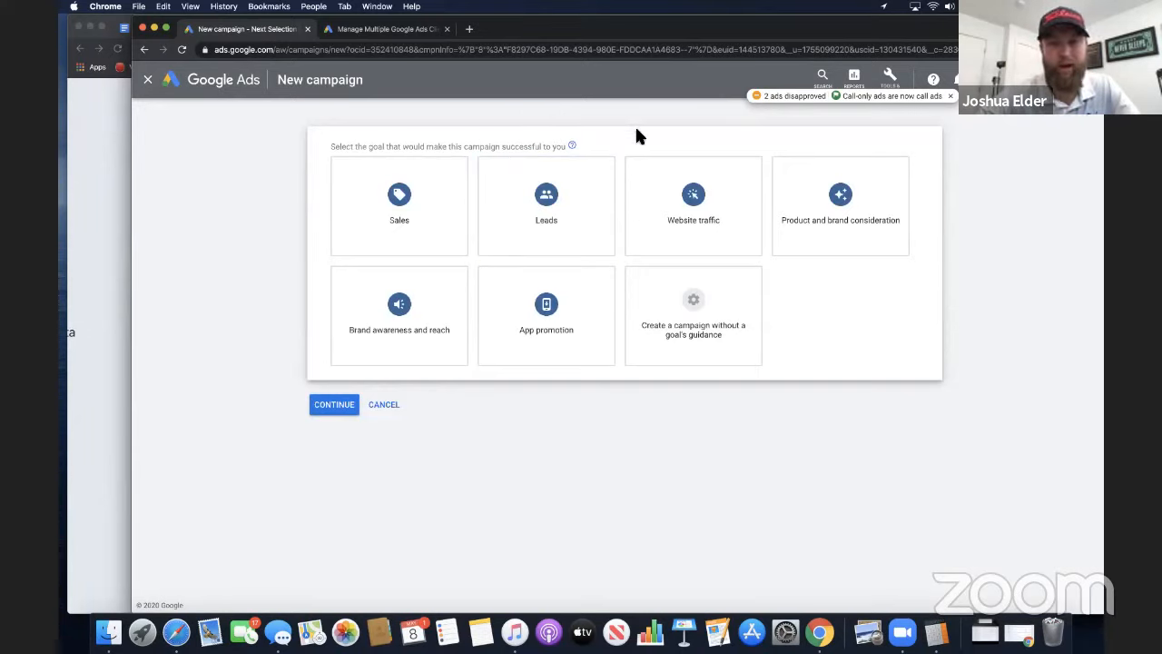
mouse_move(698, 195)
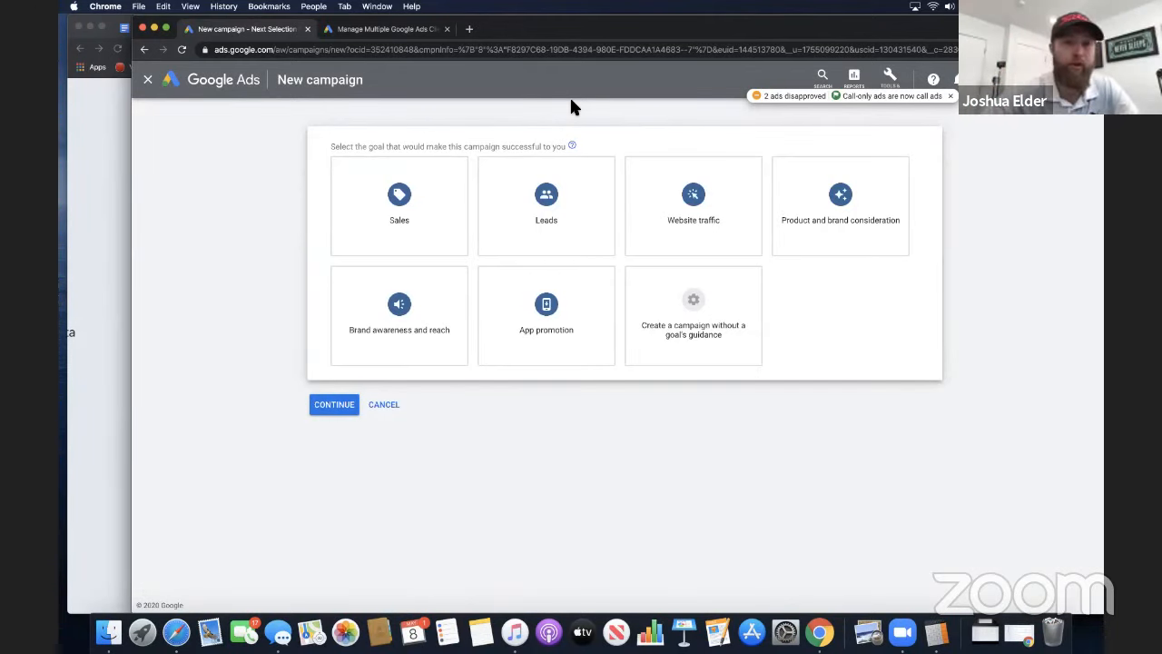
mouse_move(525, 249)
mouse_move(414, 244)
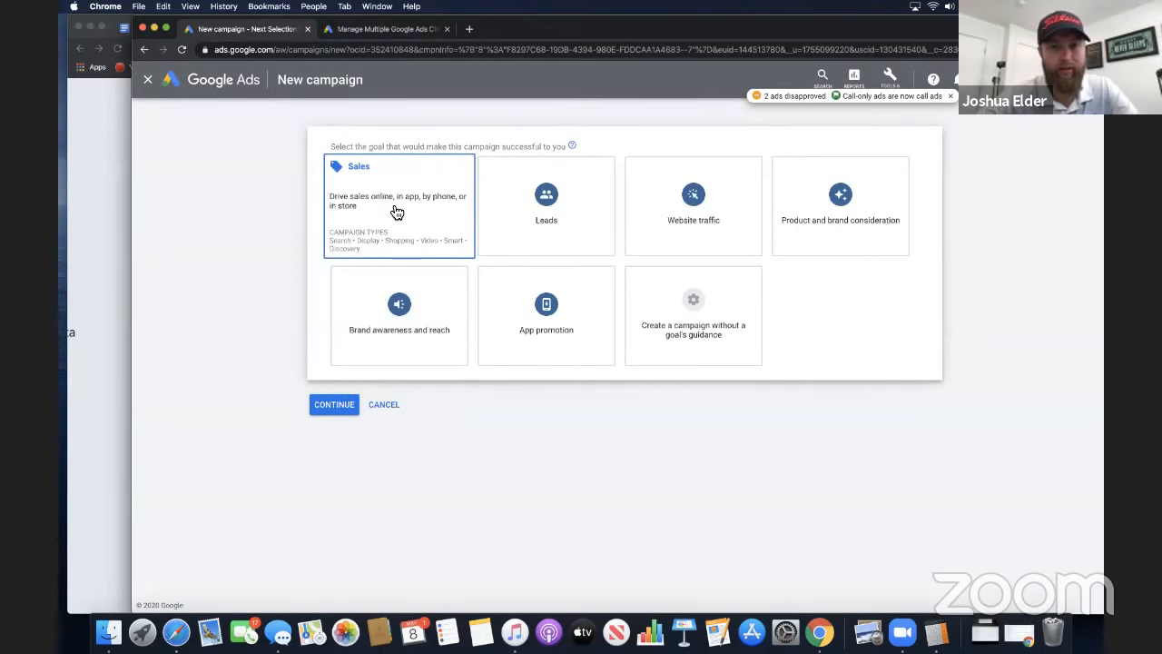
left_click(397, 212)
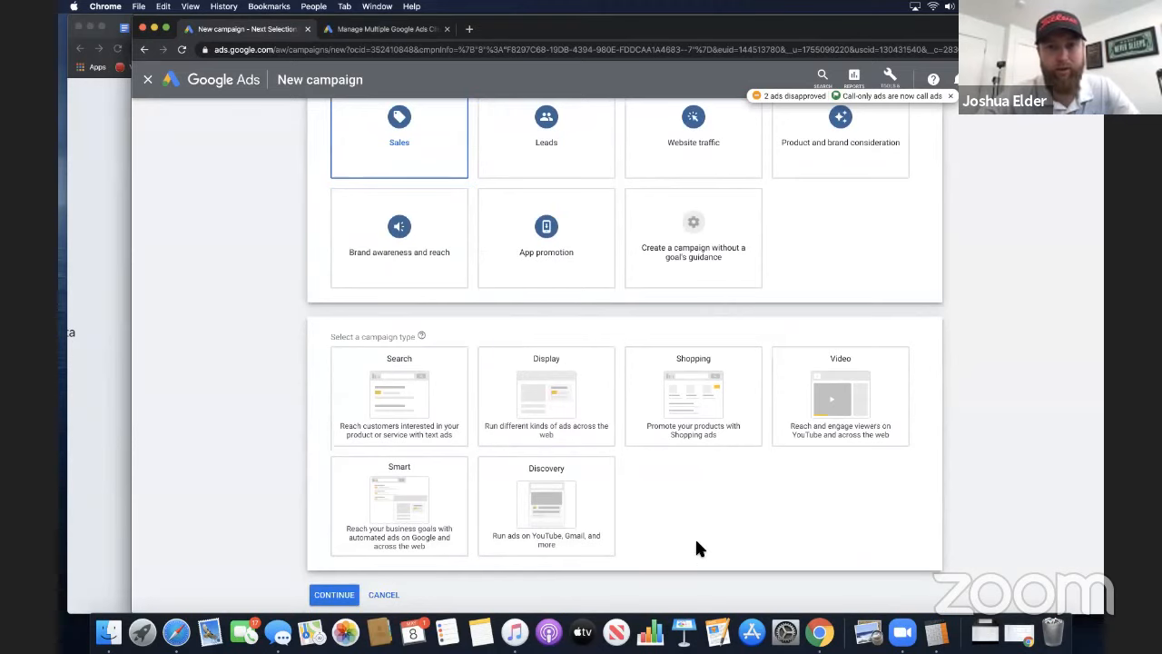
Select the Video campaign type with the Drive conversions subtype and continue to the campaign setup
scroll(699, 549, "down", 1)
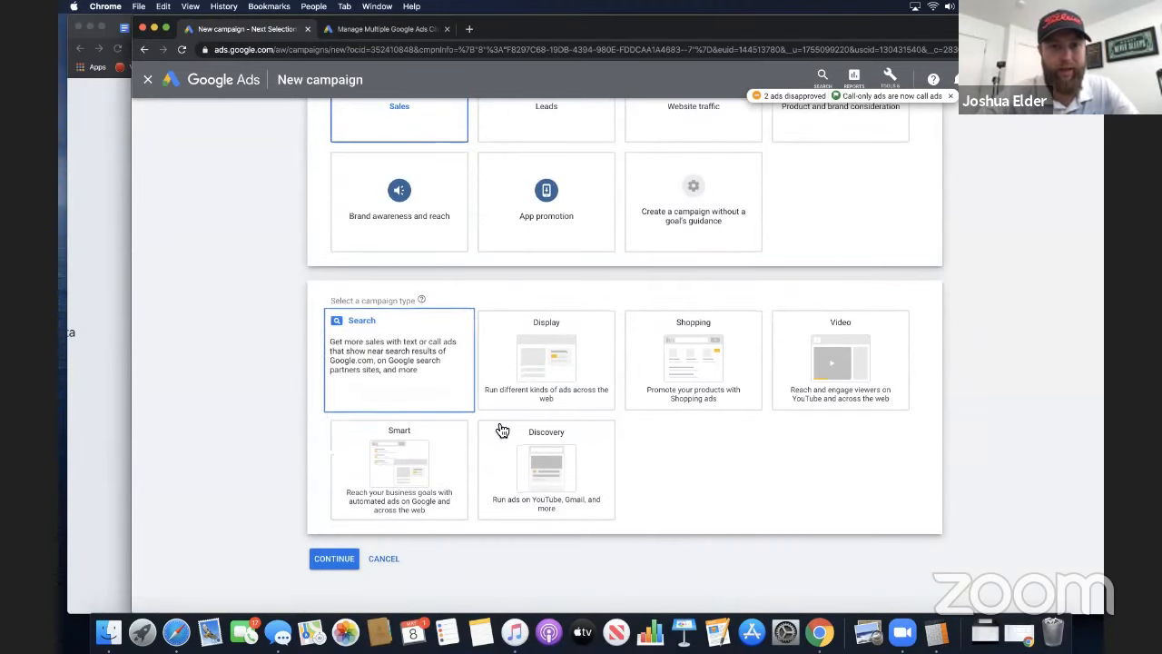
left_click(830, 368)
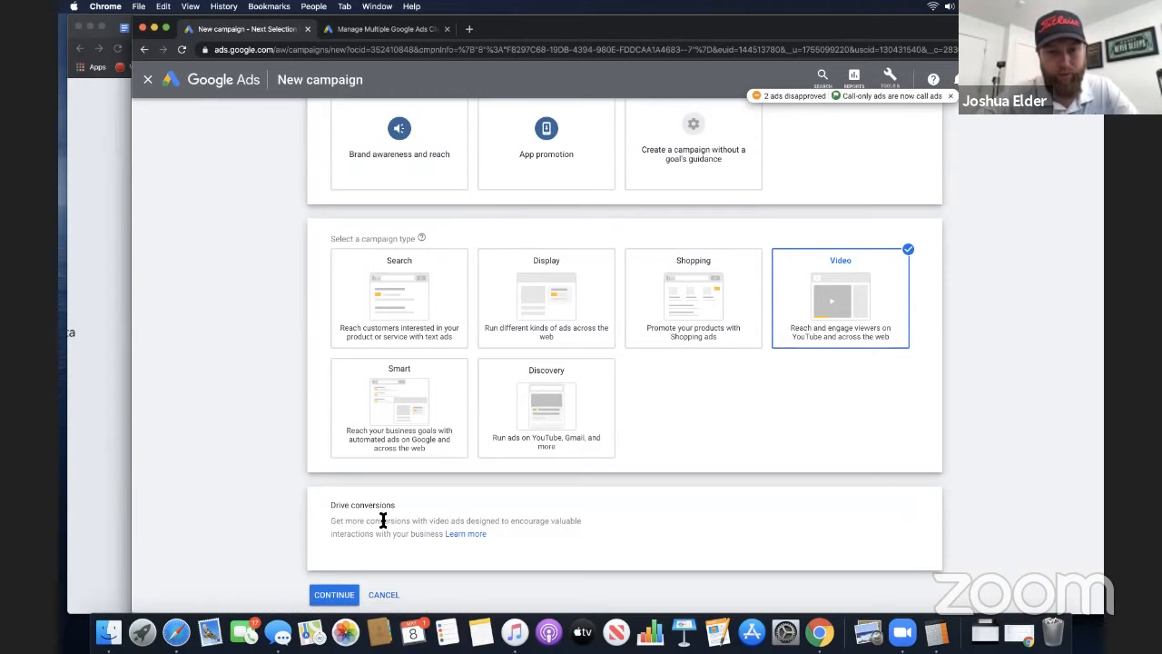
scroll(383, 520, "down", 1)
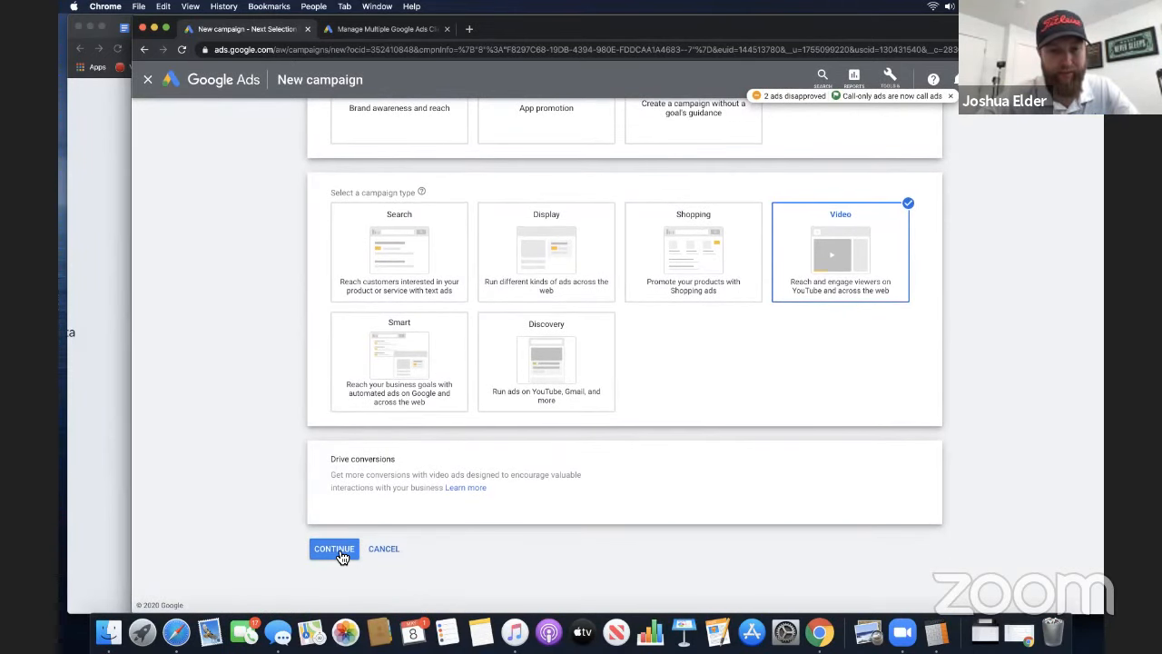
left_click(343, 556)
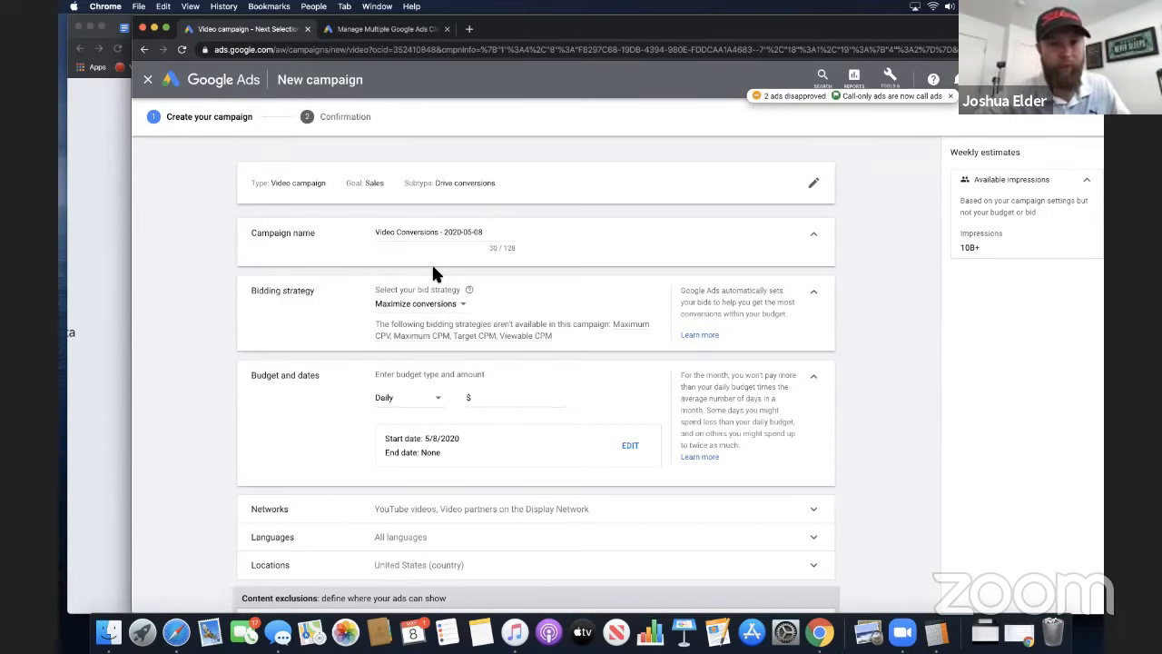
Replace the default campaign name with "HTAA - Sales -"
left_click_drag(490, 234, 361, 229)
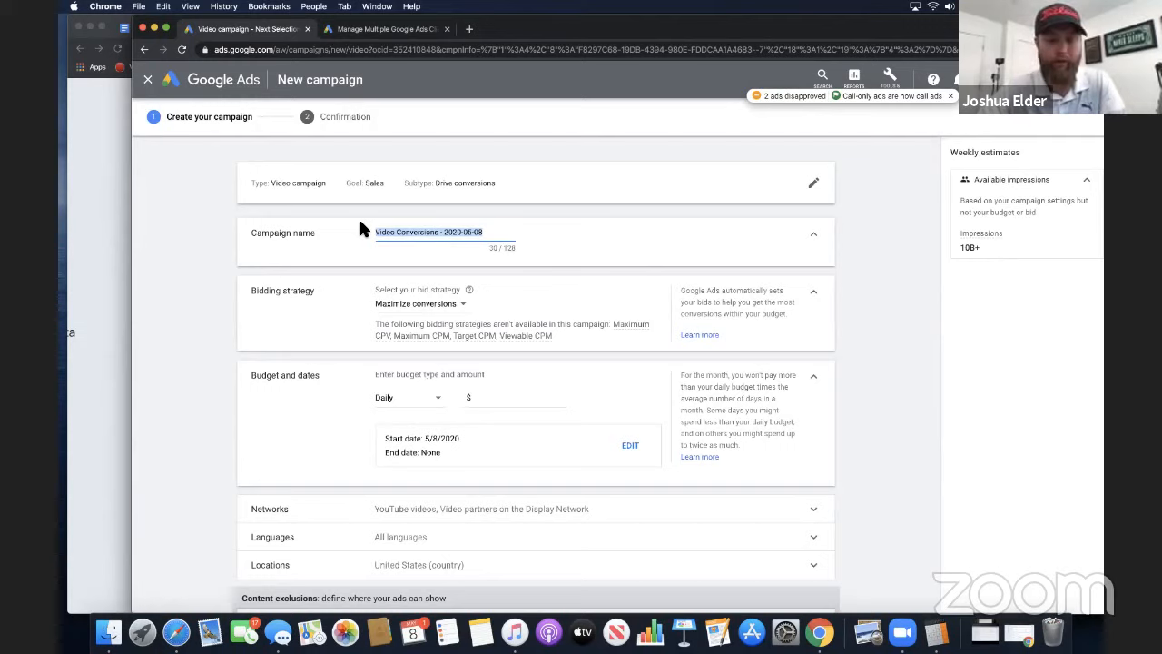
type("HTAA -")
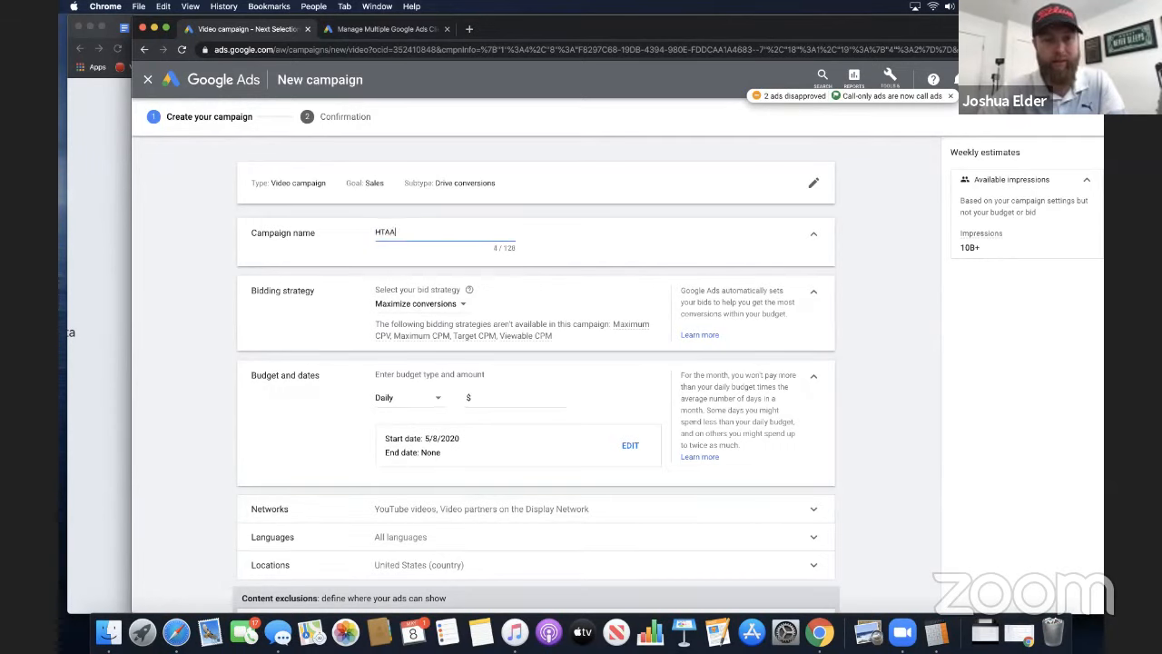
key("BackSpace")
key("BackSpace")
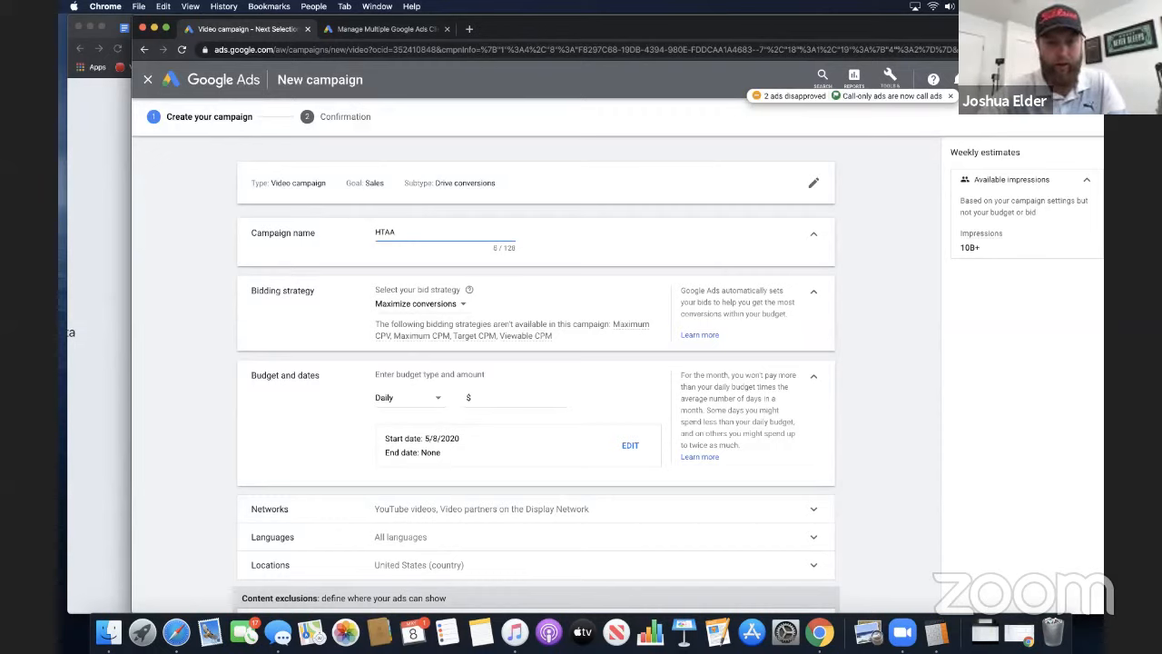
type("- Sales -")
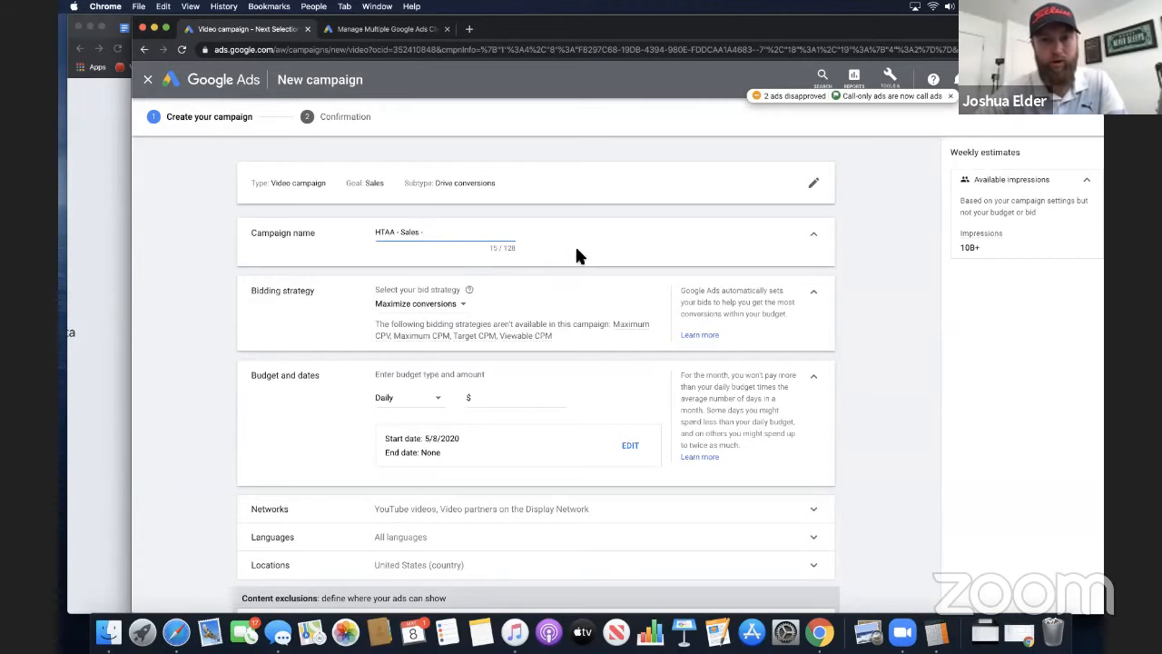
Review the bid strategy choices and keep Maximize conversions selected
scroll(553, 272, "down", 1)
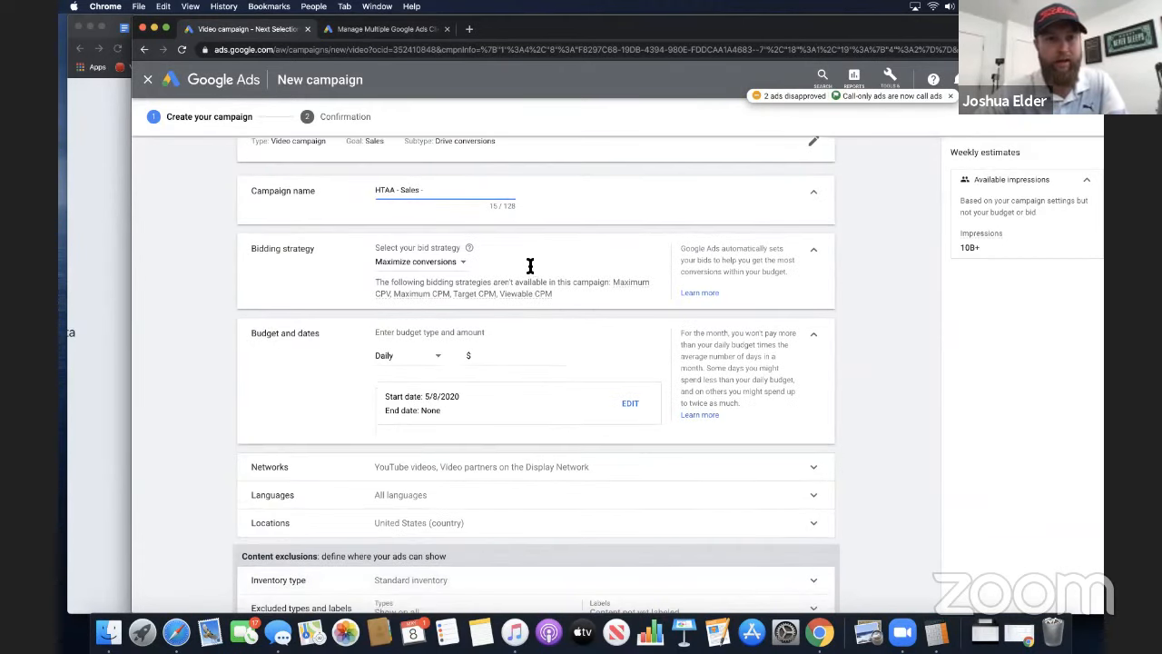
left_click(406, 261)
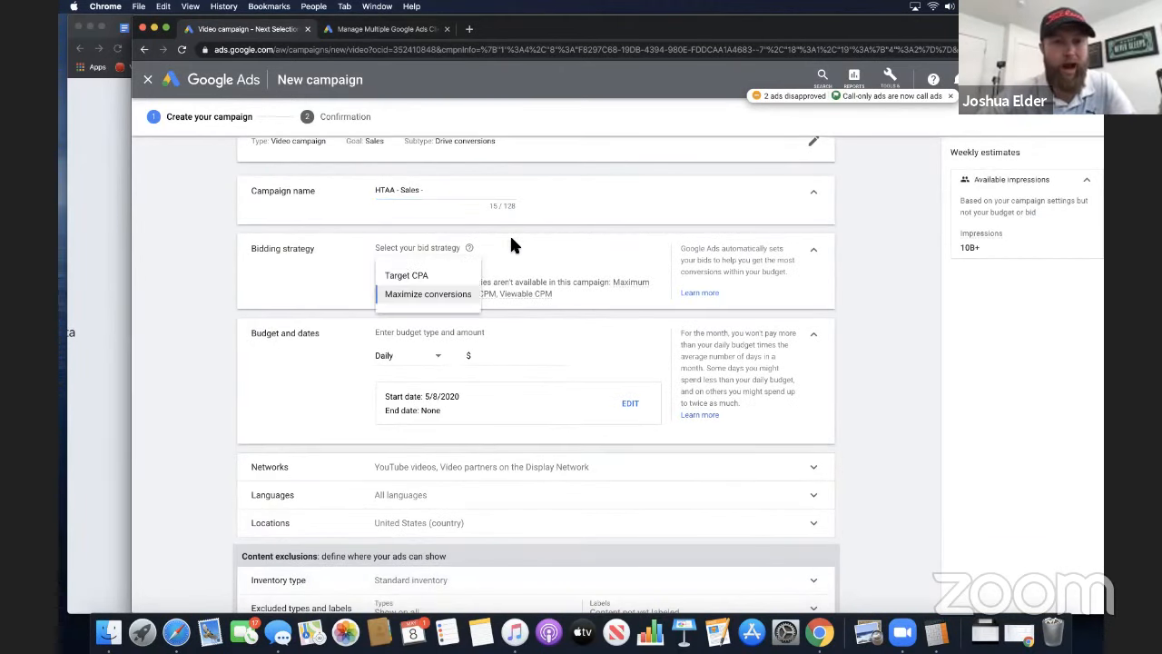
left_click(400, 287)
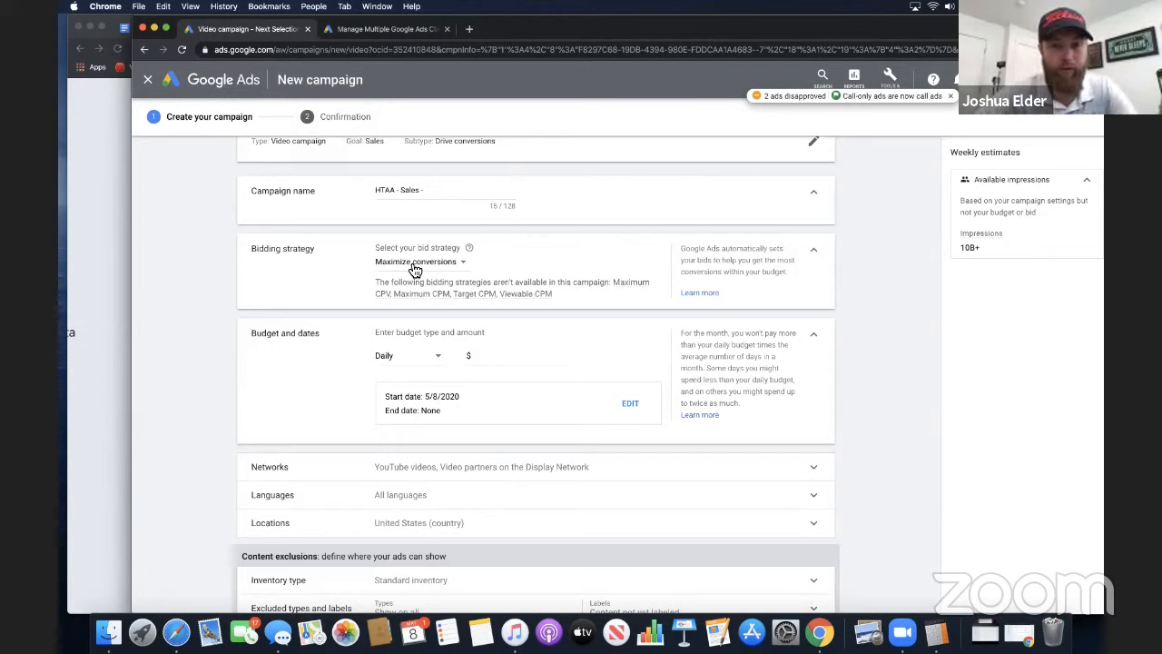
Set the campaign's daily budget to $10.00
left_click(489, 357)
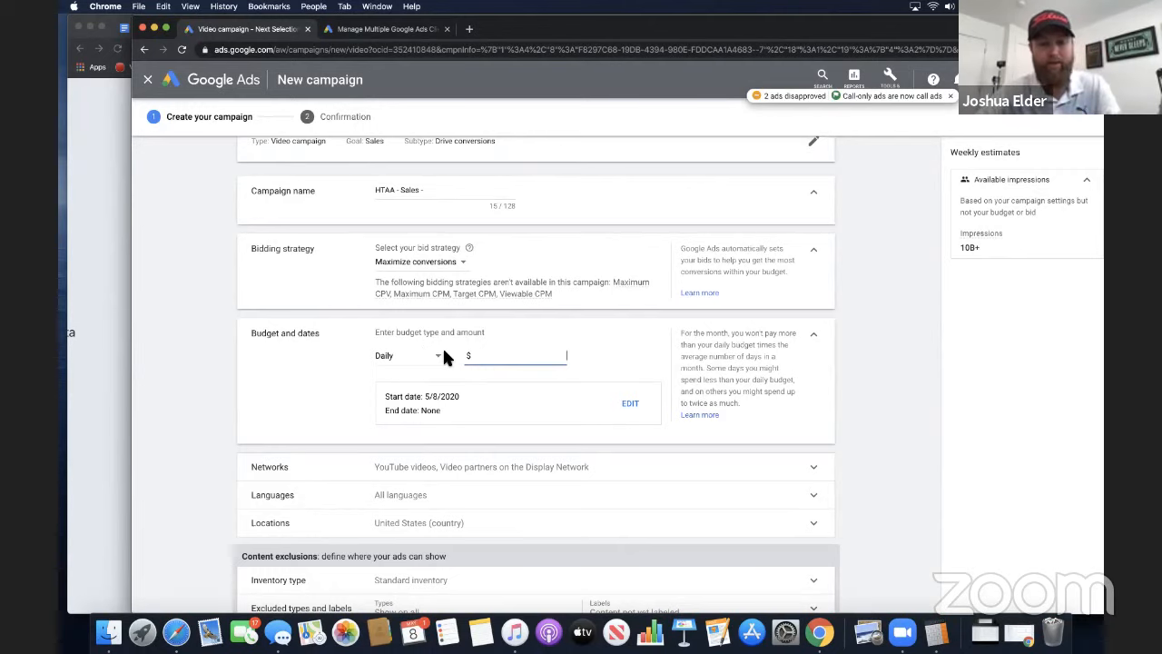
type("10.00")
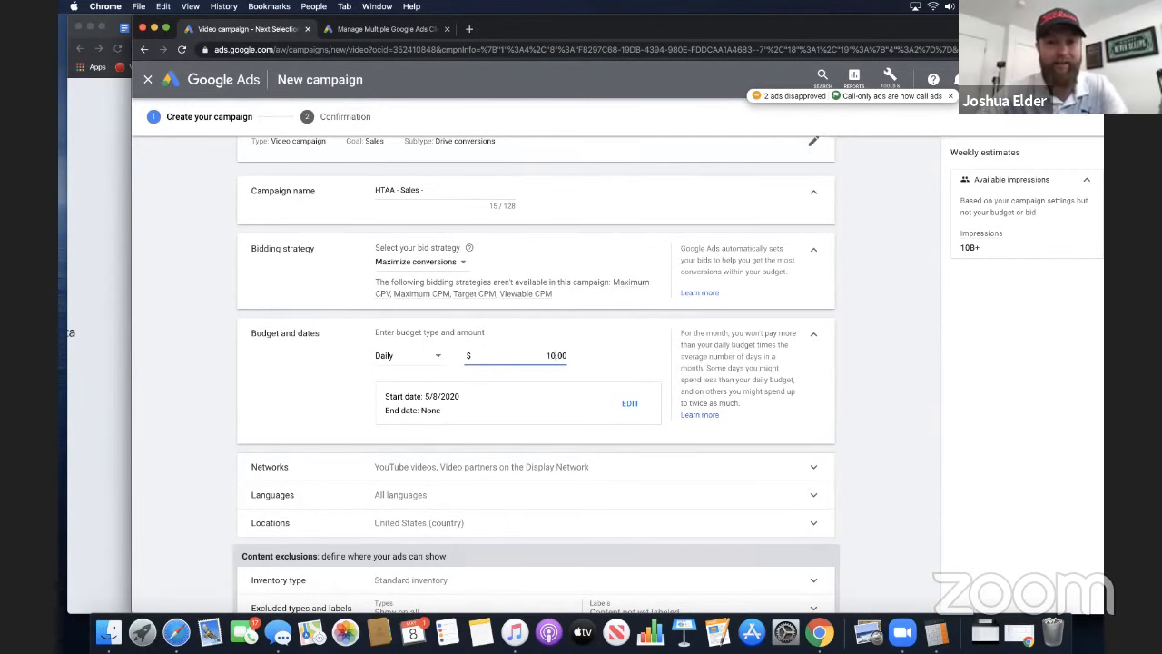
left_click(652, 345)
Exclude Video partners on the Display Network from the campaign's networks
scroll(660, 368, "down", 2)
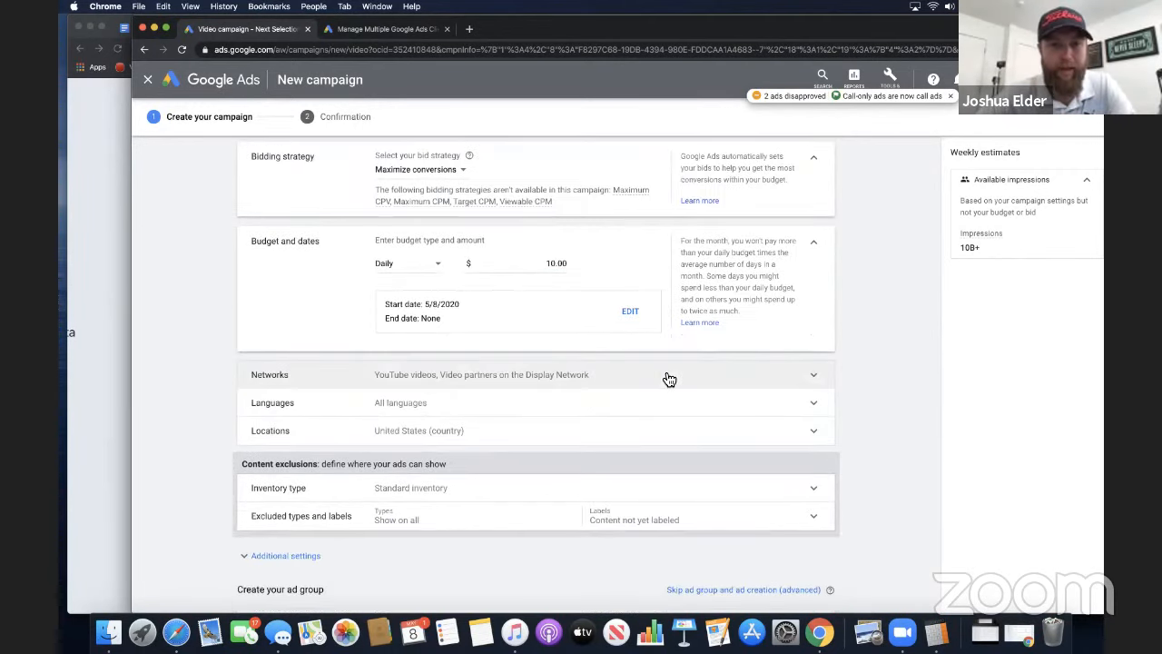
left_click(660, 368)
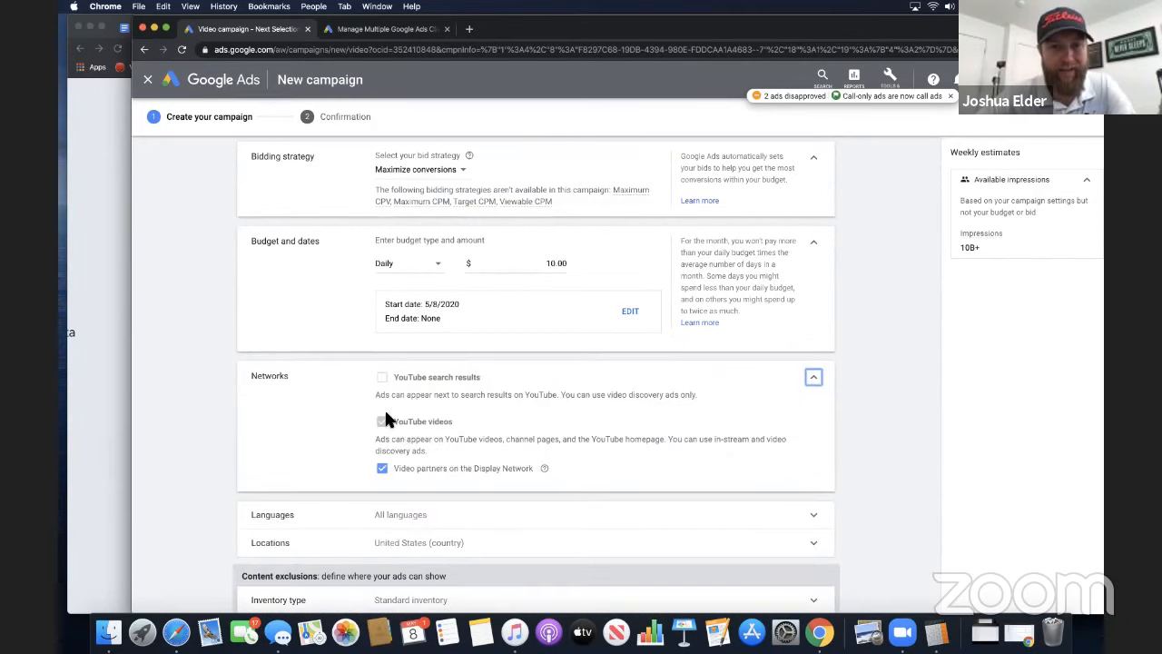
left_click(383, 471)
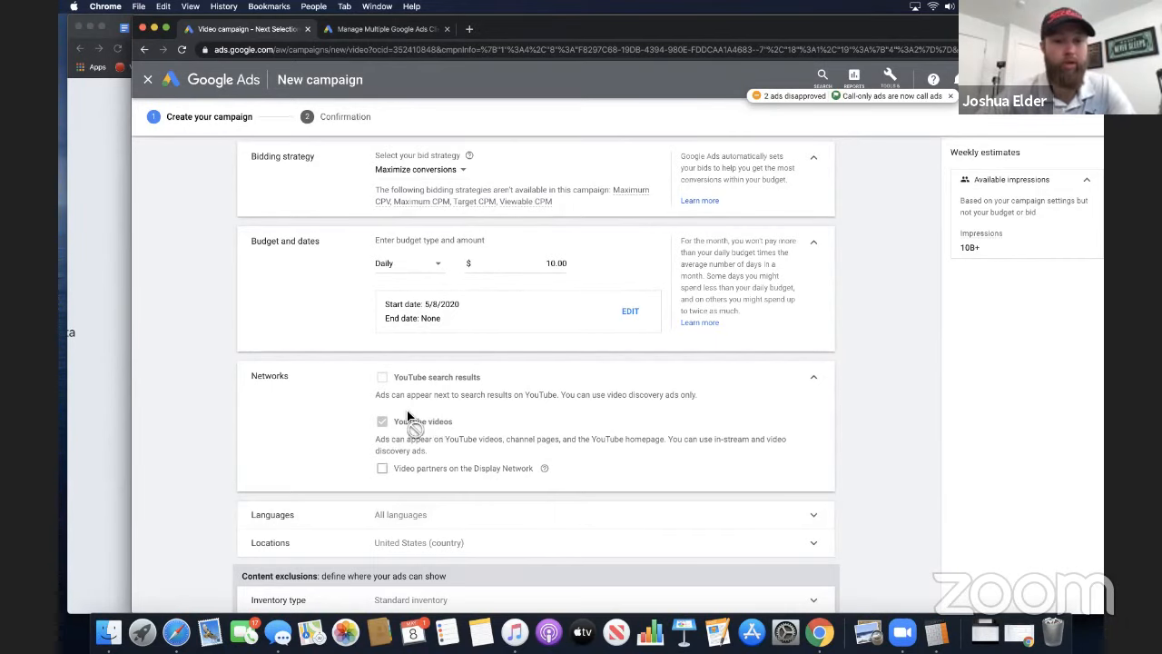
Set the campaign's targeted customer language to English
scroll(763, 403, "down", 3)
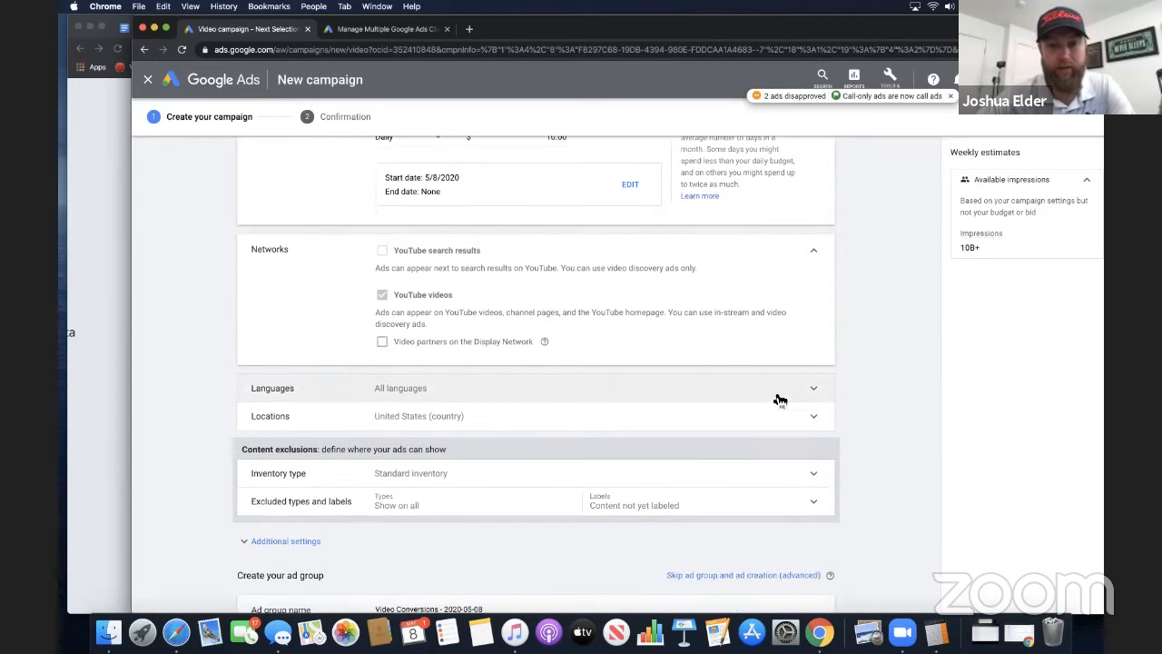
left_click(575, 403)
left_click(495, 410)
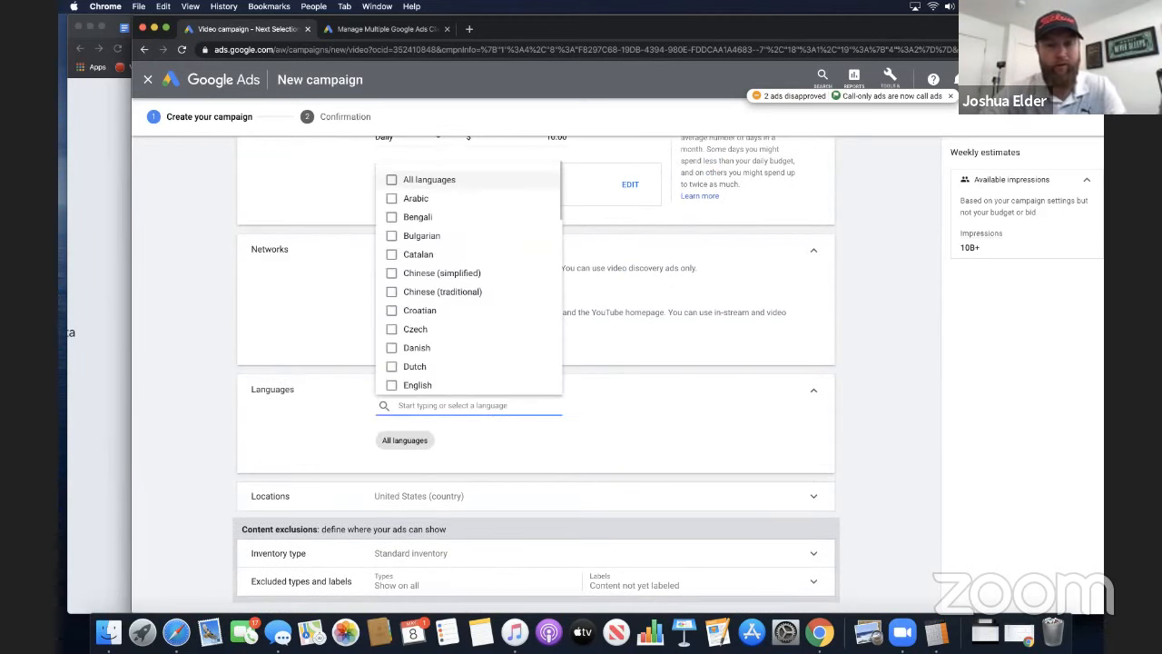
type("en")
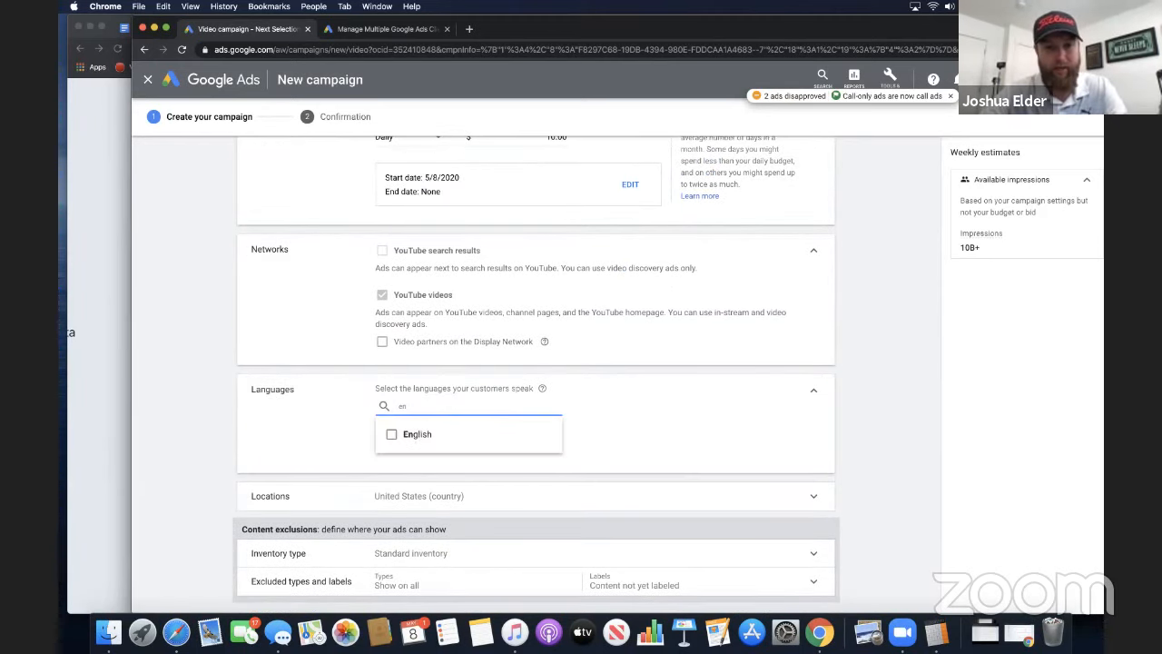
type("g")
left_click(397, 436)
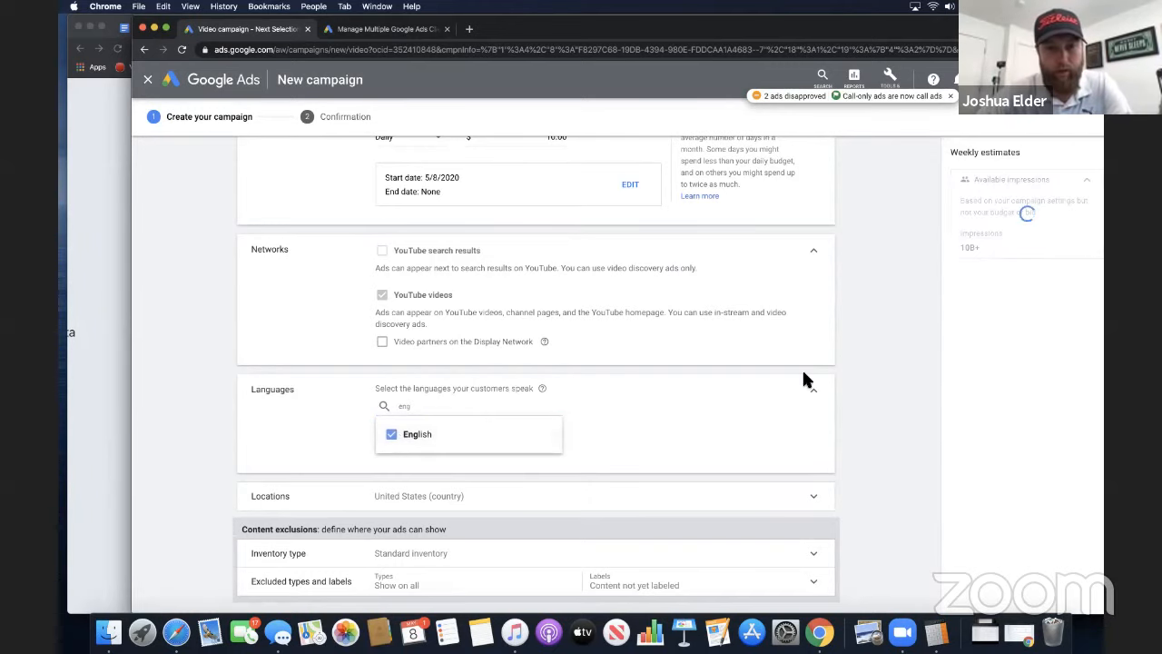
left_click(858, 391)
Expand the campaign's location targeting and keep United States as the target
scroll(781, 427, "down", 2)
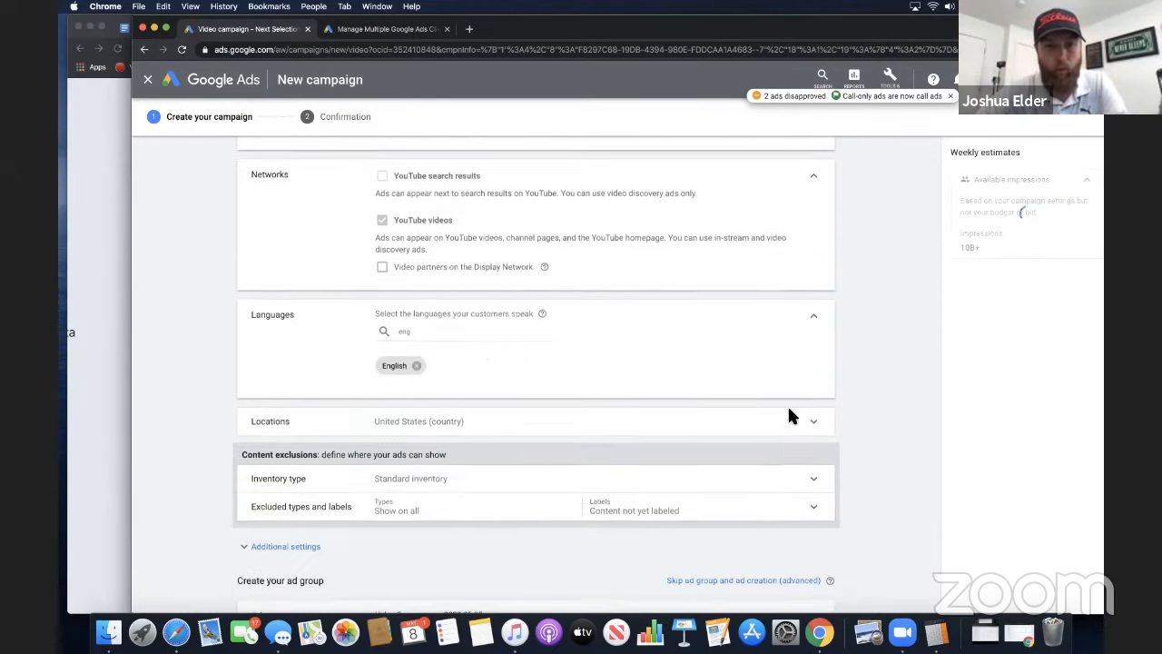
left_click(805, 397)
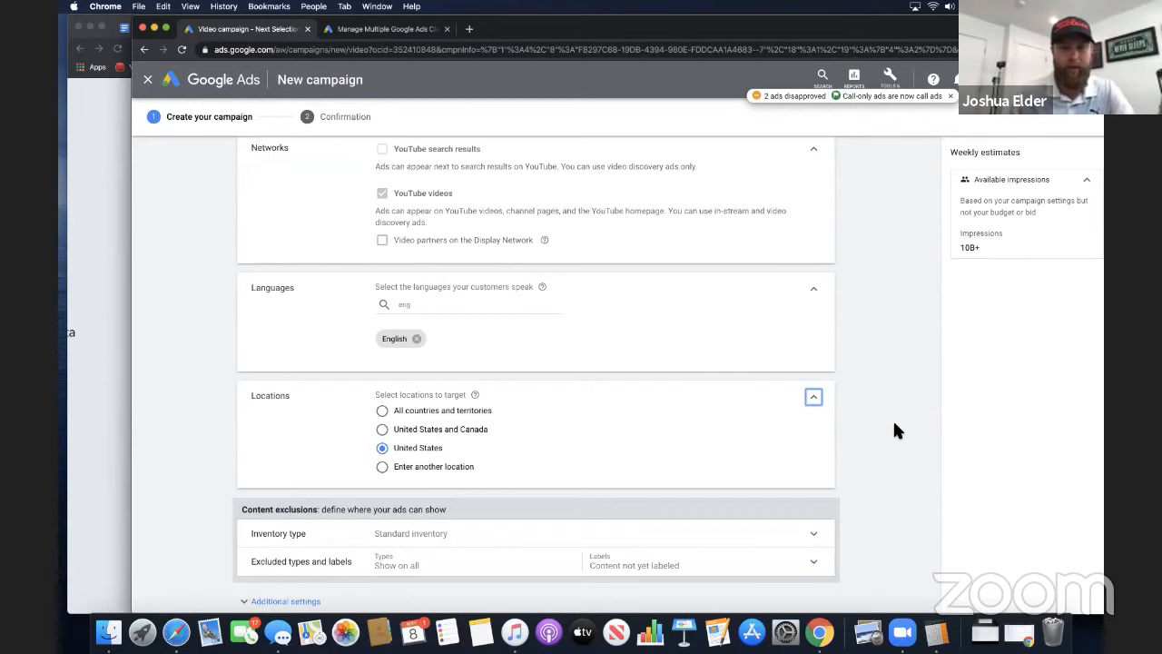
scroll(863, 430, "down", 1)
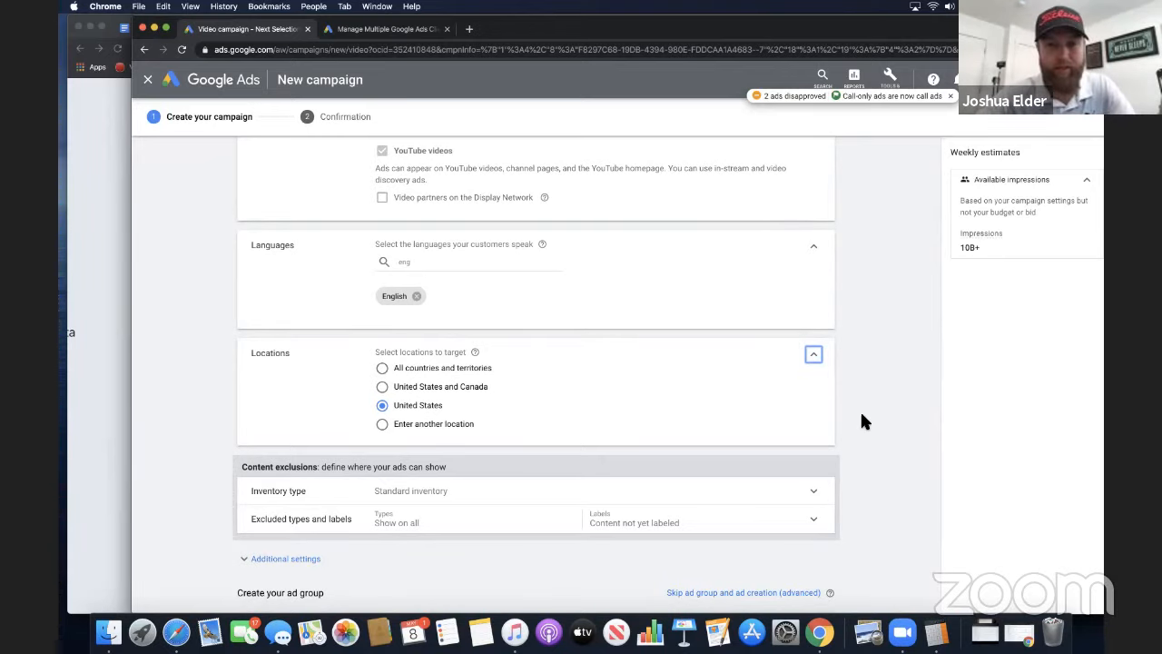
scroll(863, 421, "down", 1)
Add the target country to the end of the campaign name so it reads "HTAA - Sales - US"
scroll(863, 420, "up", 10)
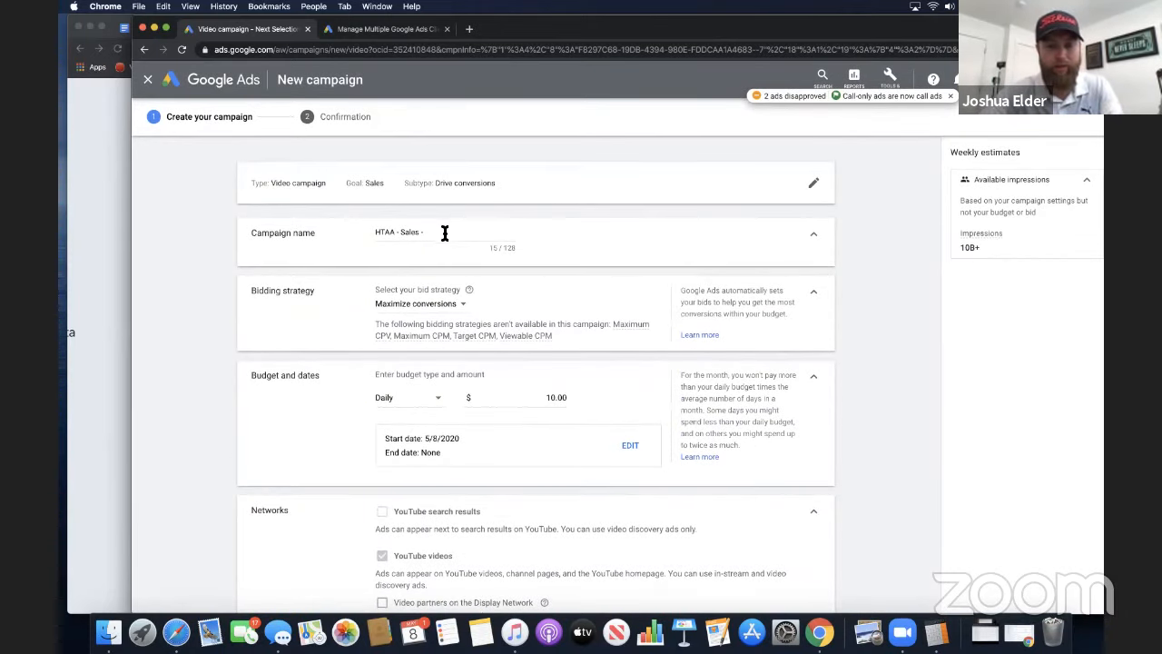
left_click(445, 232)
scroll(540, 375, "down", 15)
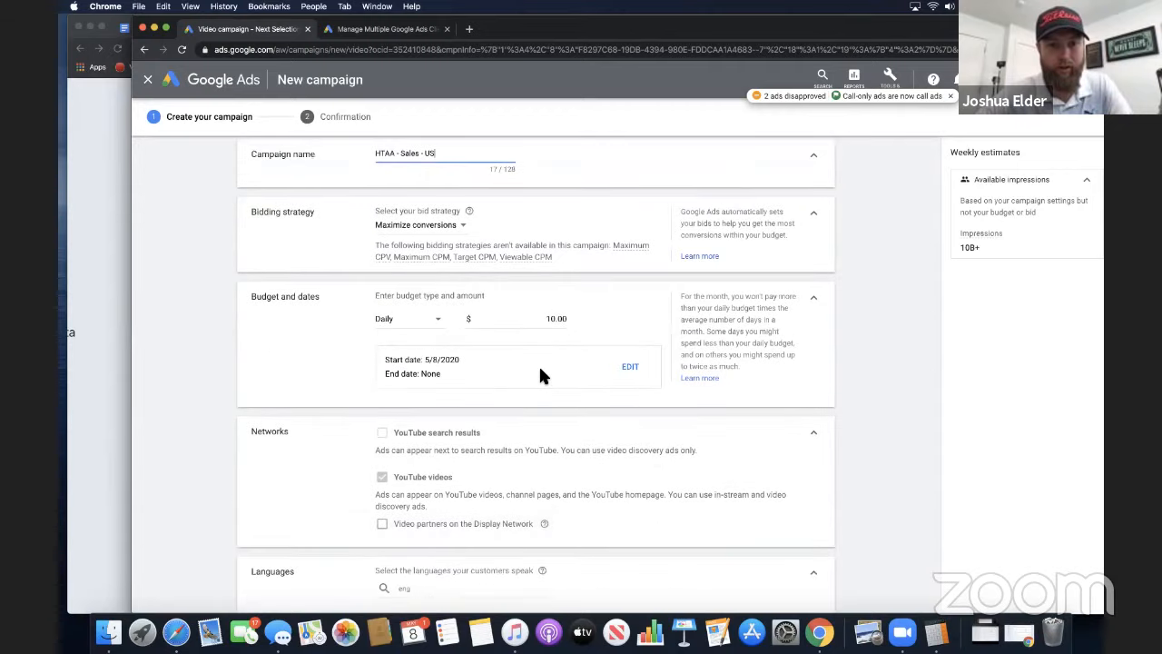
Expand the Demographics targeting options for the new ad group
scroll(540, 375, "down", 5)
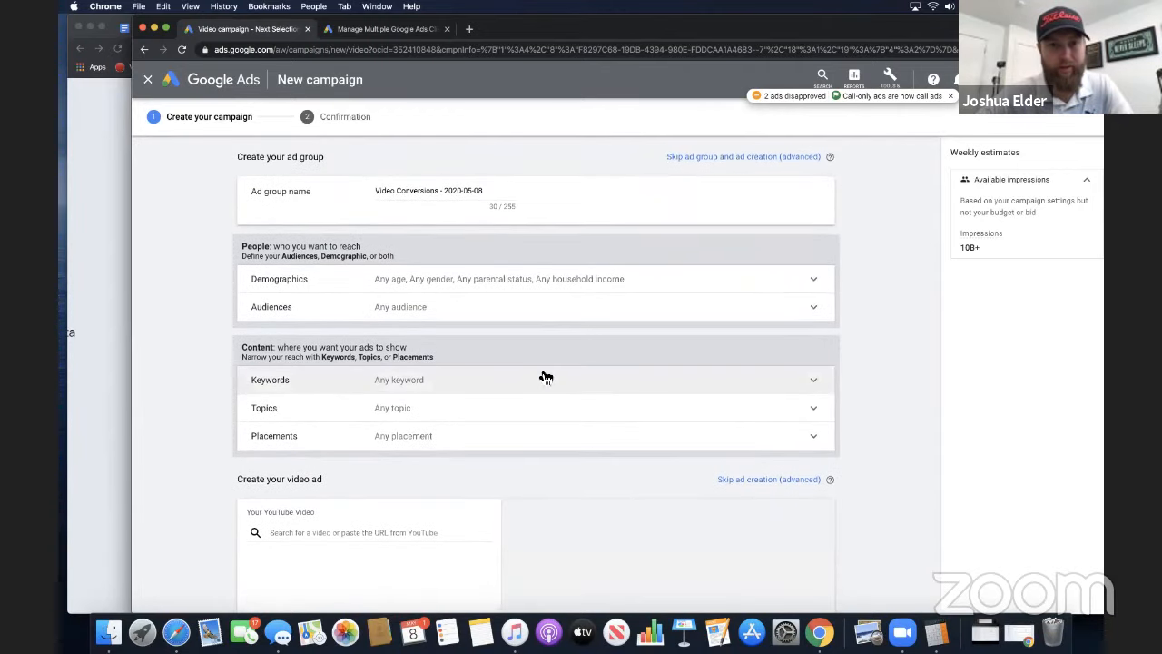
left_click(621, 289)
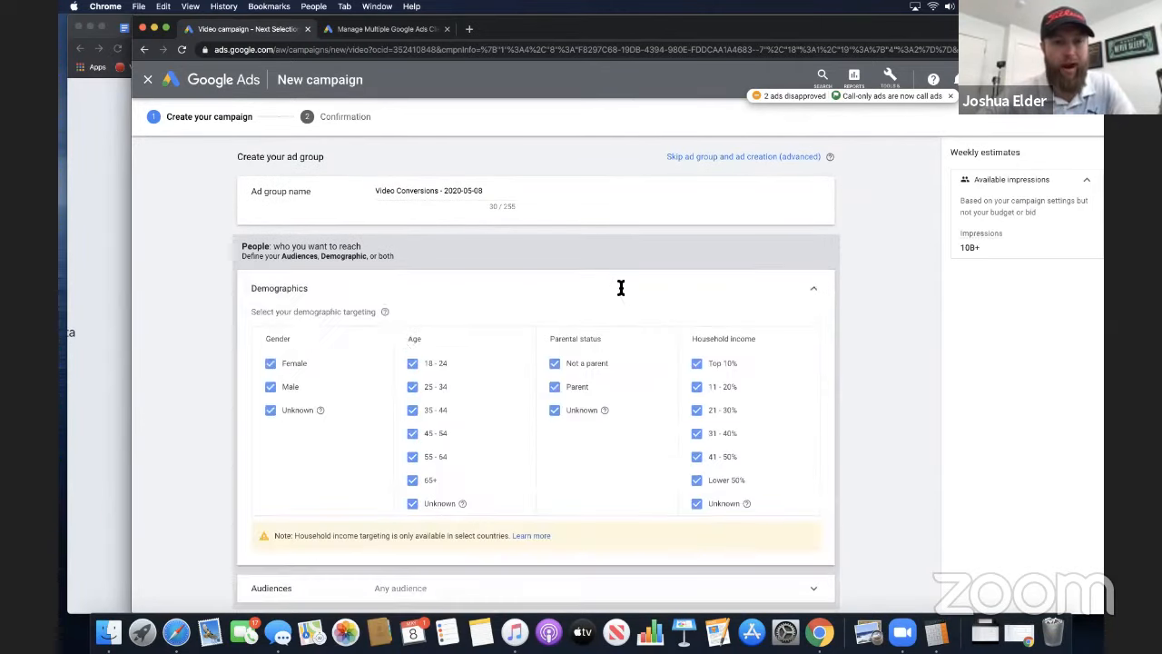
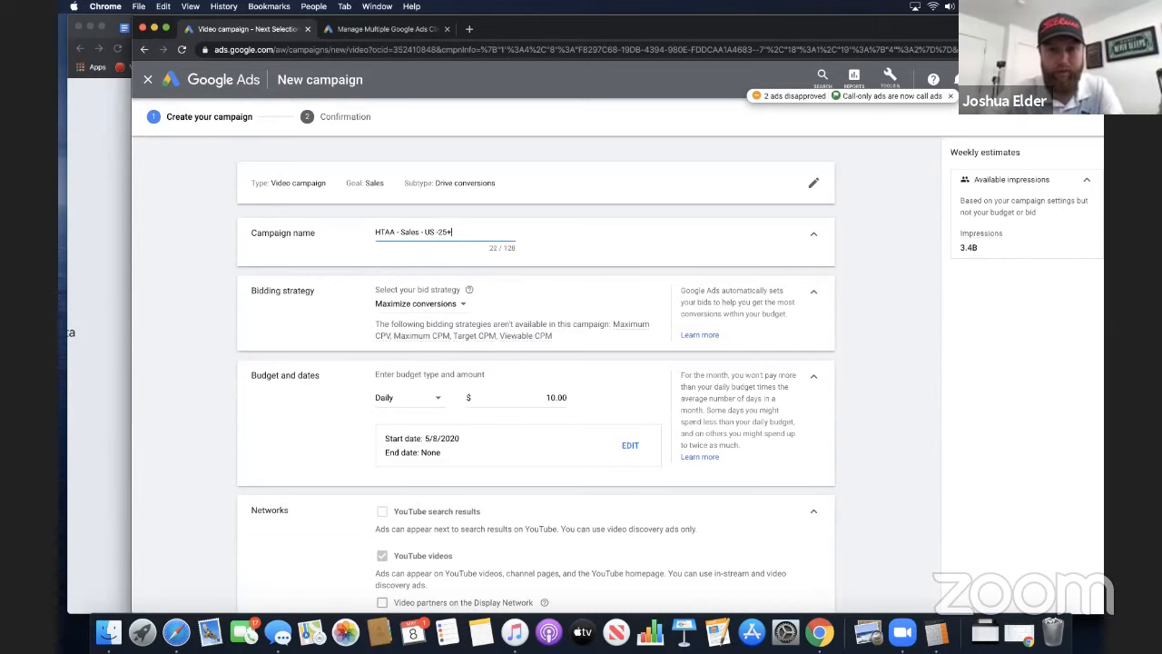
Extend the campaign name with the household income tier so it reads "HTAA - Sales - US -25+ - Top 50 -"
type("-")
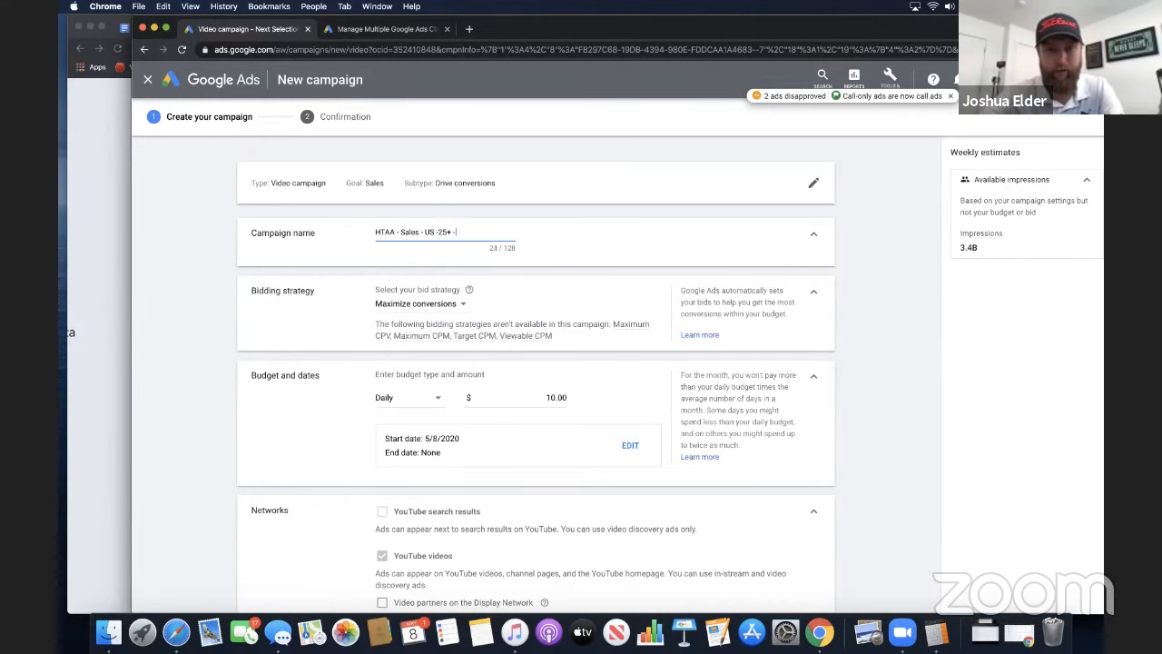
scroll(582, 411, "down", 1)
scroll(582, 410, "down", 10)
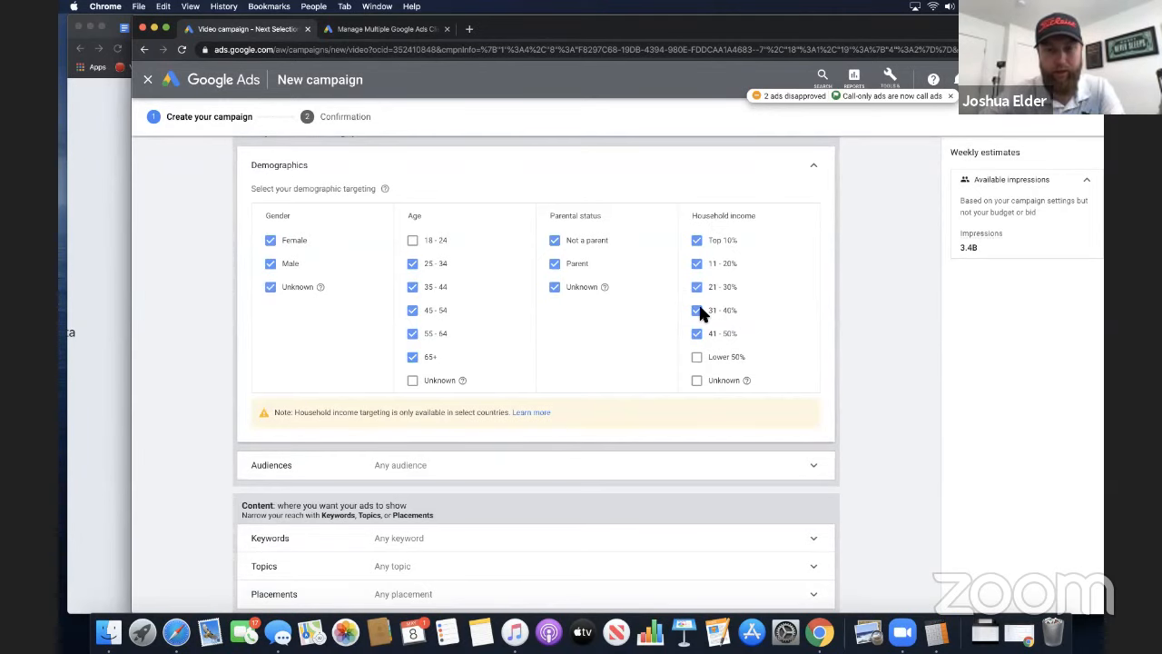
scroll(700, 310, "up", 10)
scroll(700, 308, "up", 1)
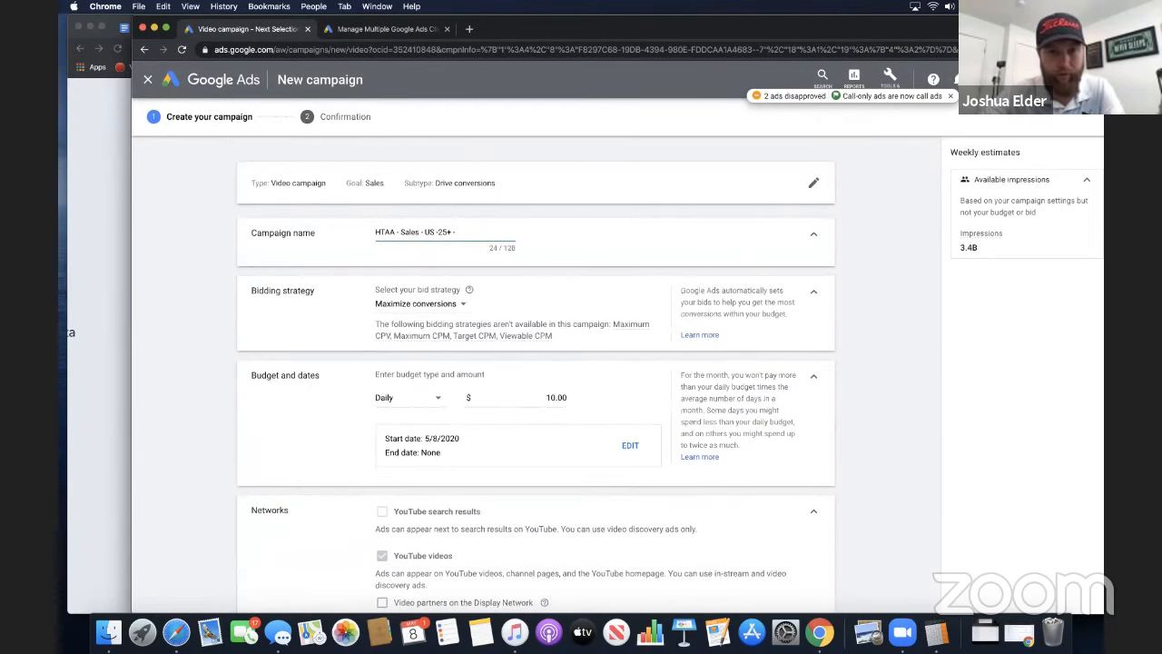
type("Top")
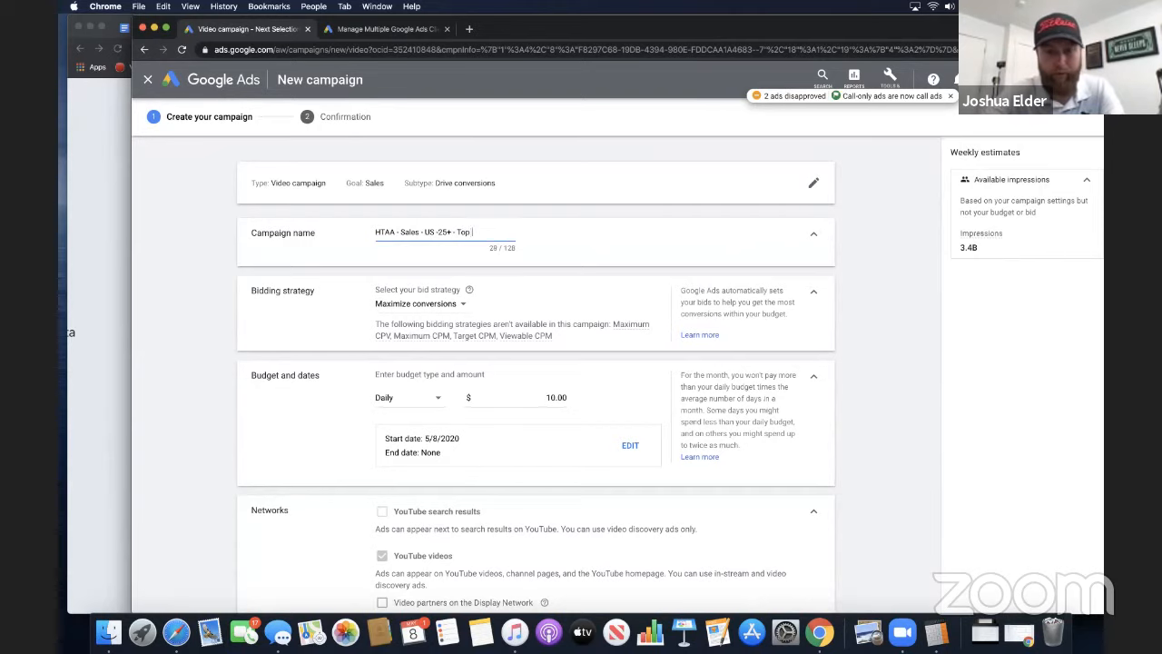
type(" 50 -")
scroll(702, 415, "down", 15)
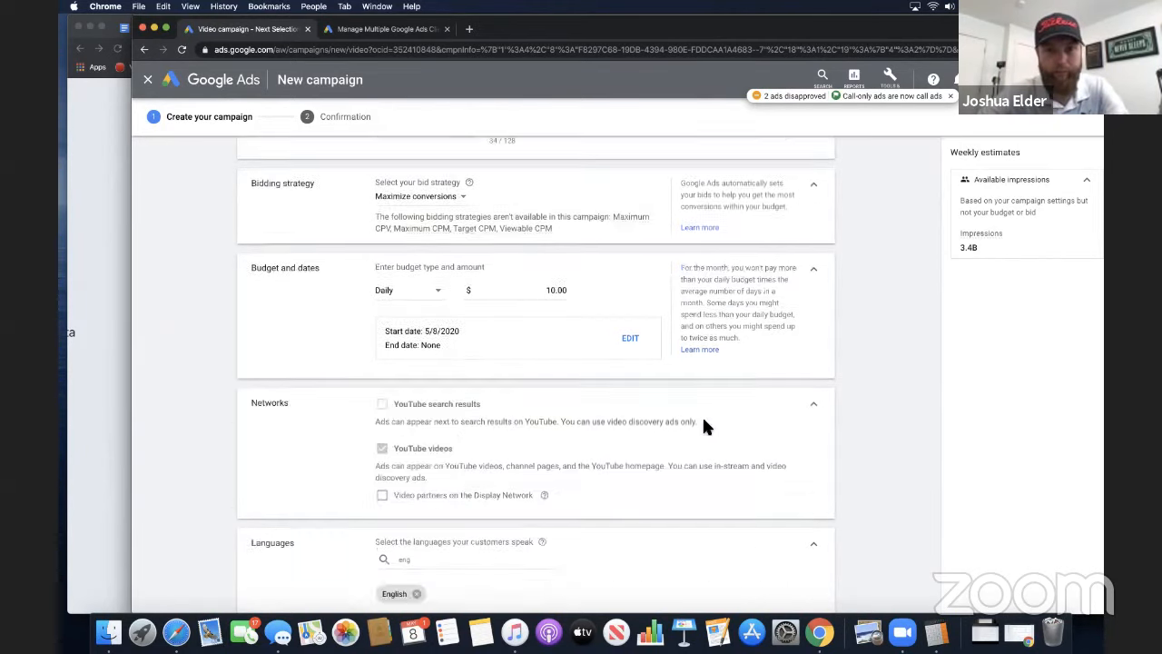
scroll(703, 419, "down", 5)
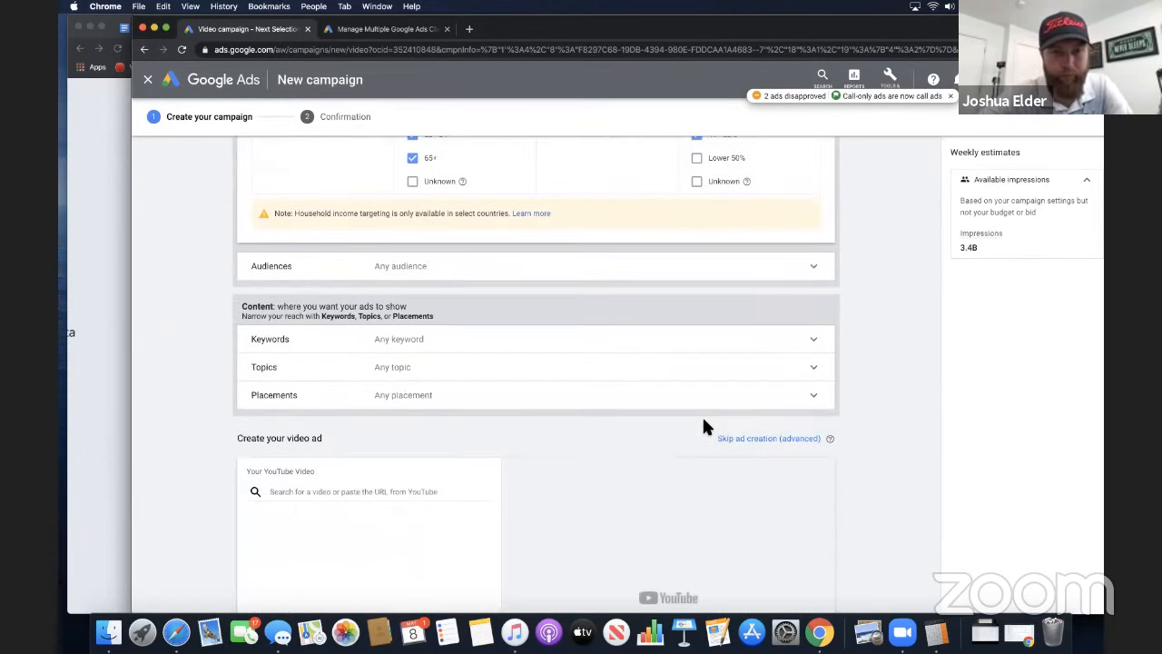
scroll(704, 420, "down", 3)
scroll(704, 419, "up", 3)
scroll(709, 427, "up", 20)
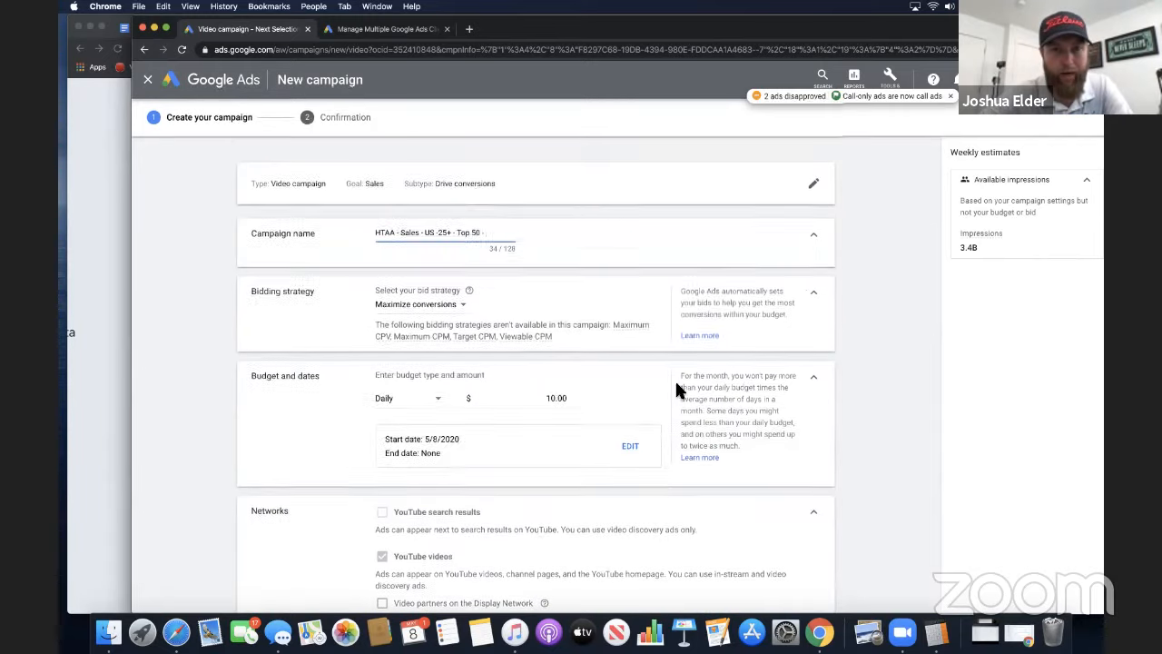
type("-")
left_click_drag(498, 233, 342, 224)
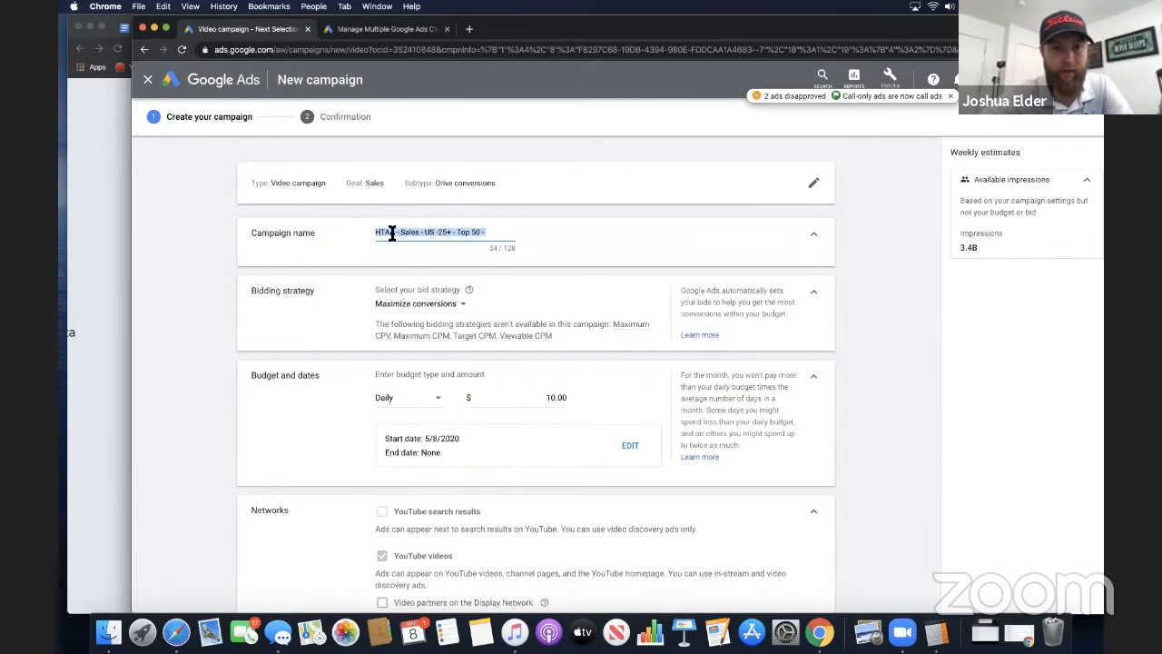
left_click(473, 233)
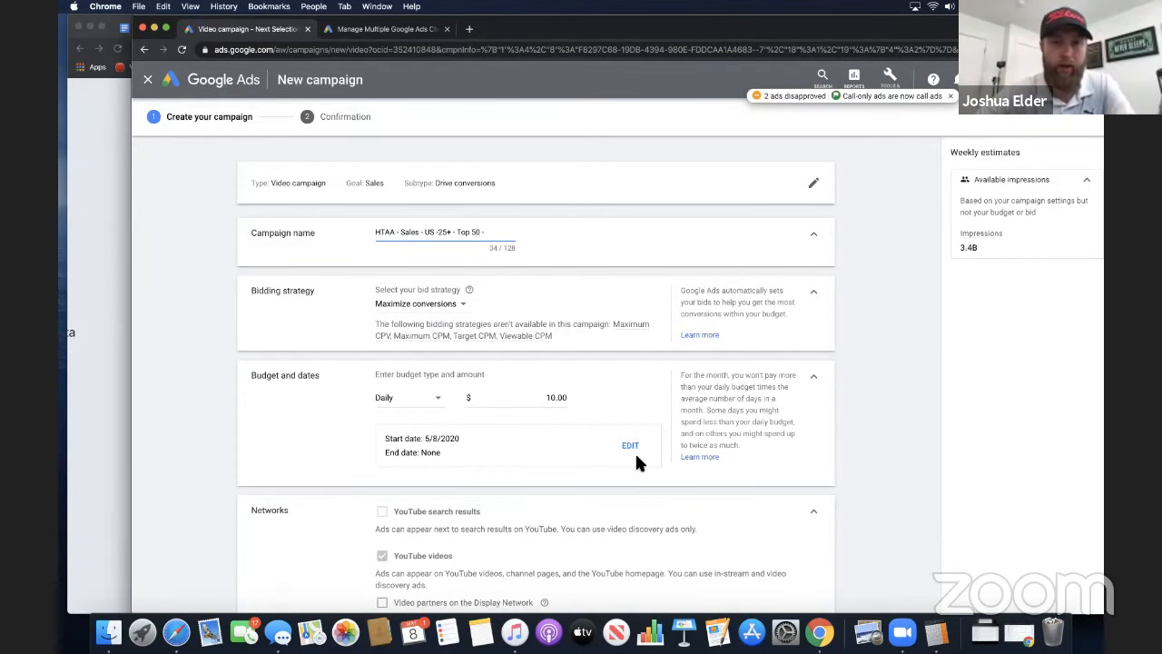
Review the campaign settings from the budget section down to the ad group's demographic selections
scroll(645, 467, "down", 3)
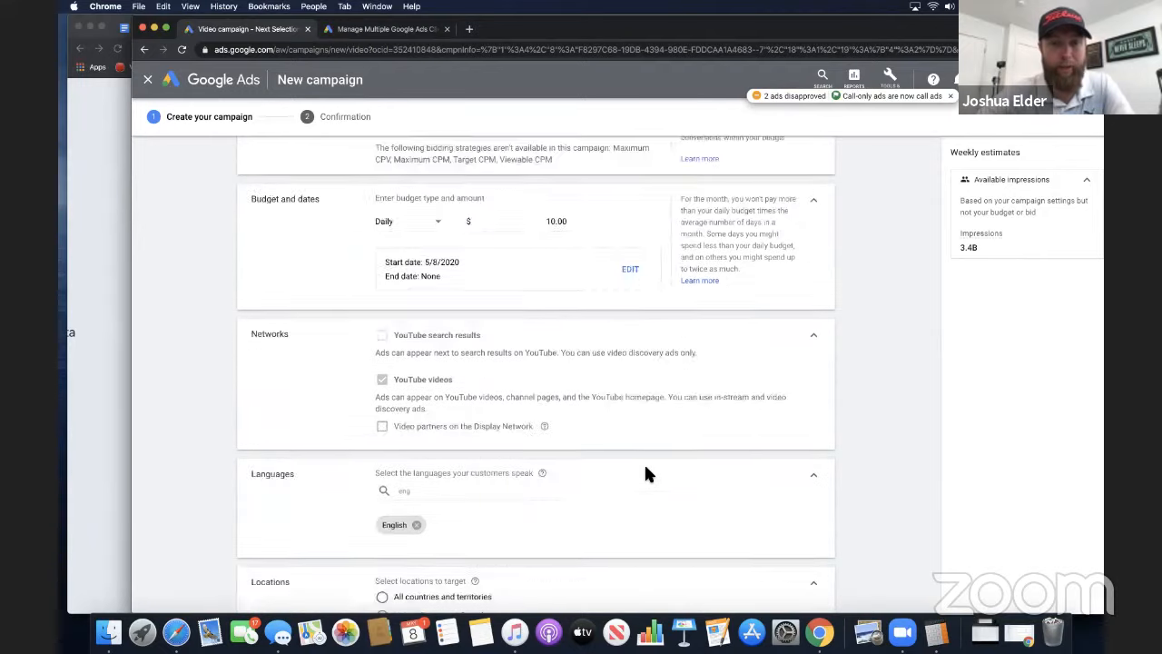
scroll(645, 472, "up", 3)
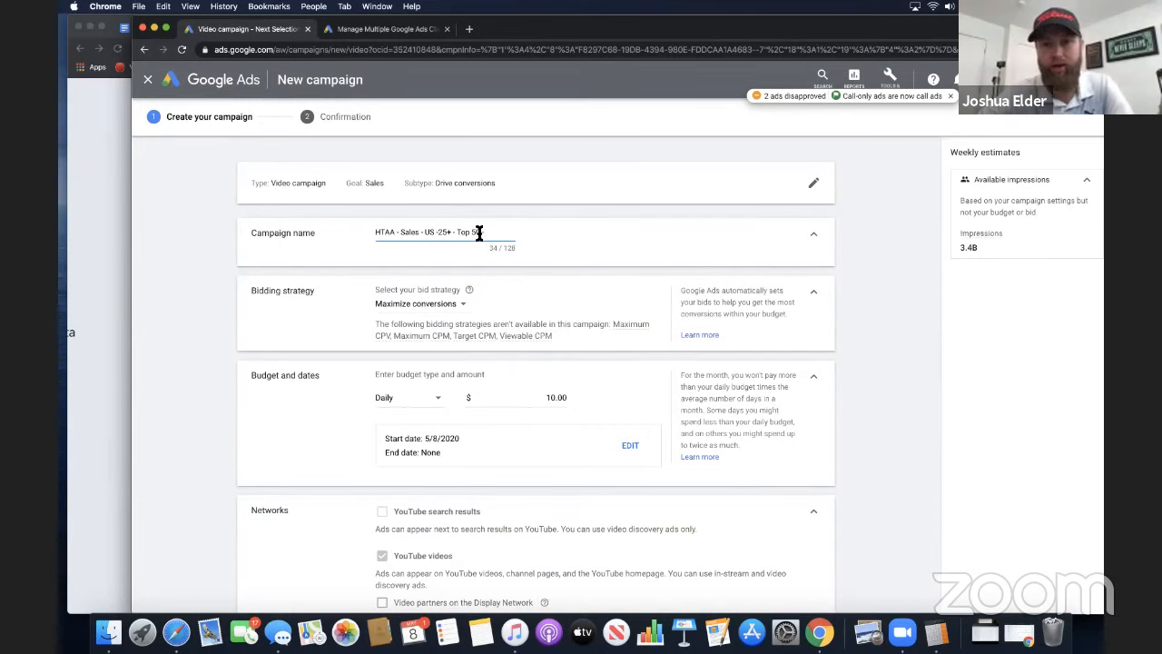
scroll(558, 478, "down", 1)
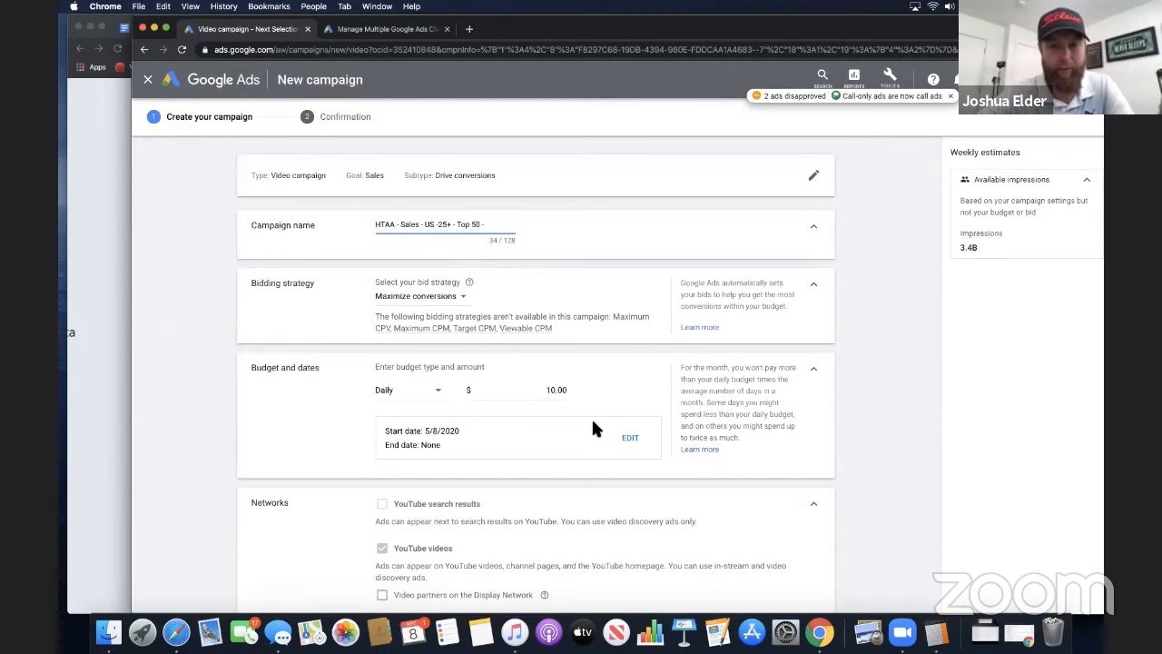
scroll(592, 427, "down", 15)
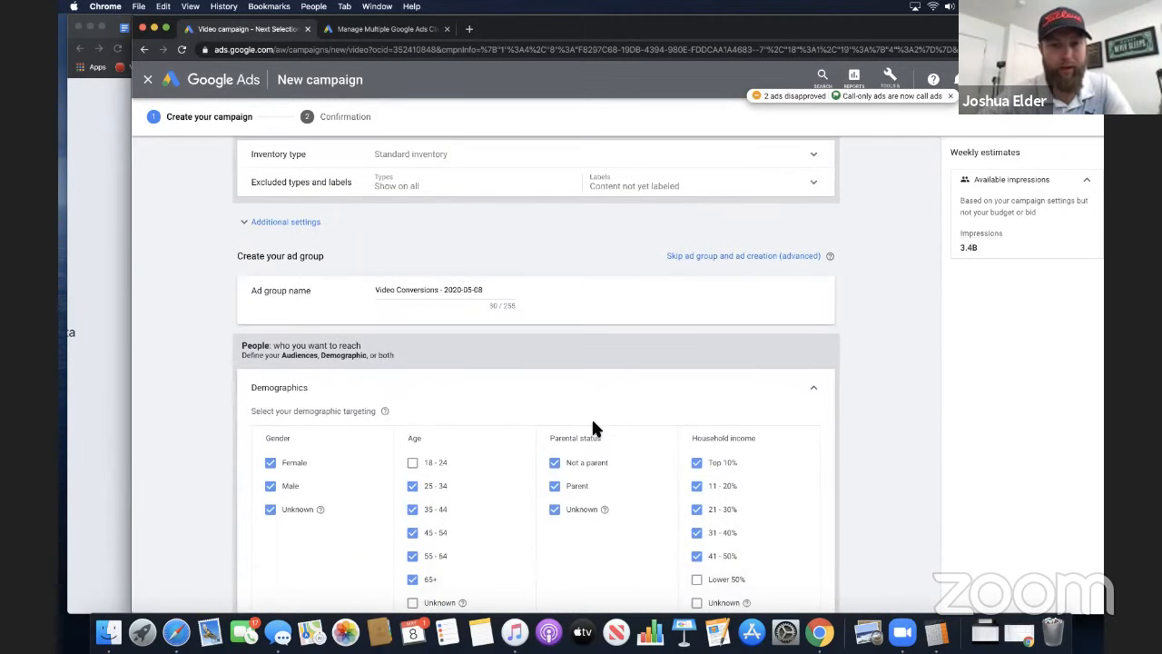
scroll(592, 427, "down", 5)
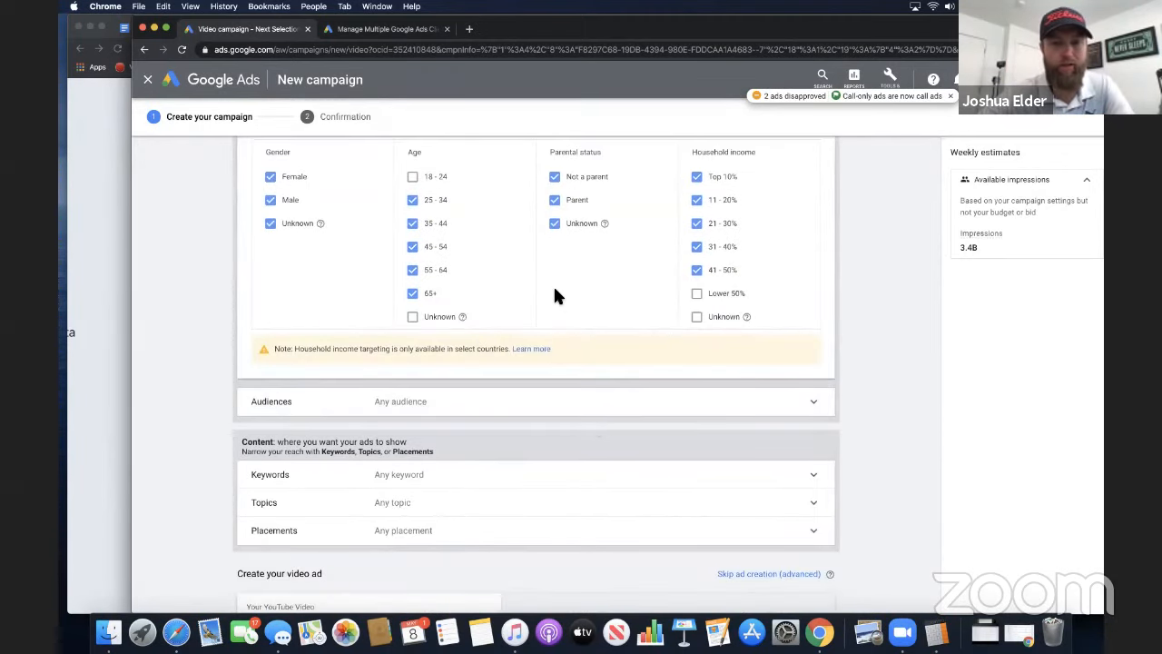
scroll(553, 296, "up", 5)
scroll(499, 340, "down", 2)
scroll(499, 352, "down", 3)
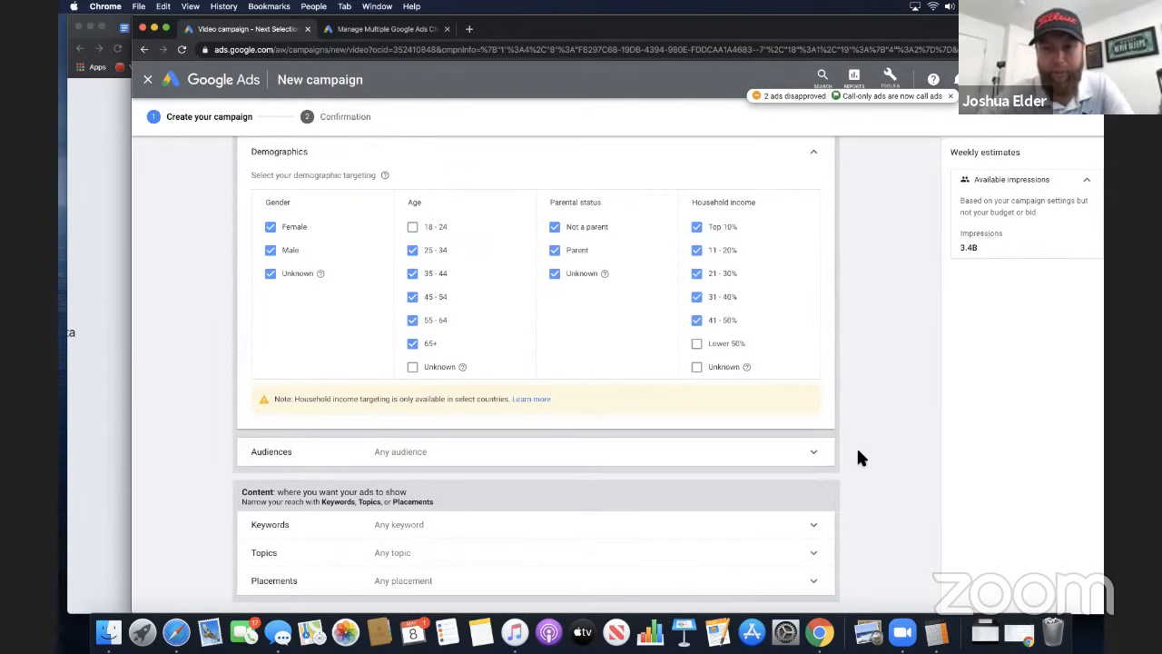
scroll(854, 449, "down", 2)
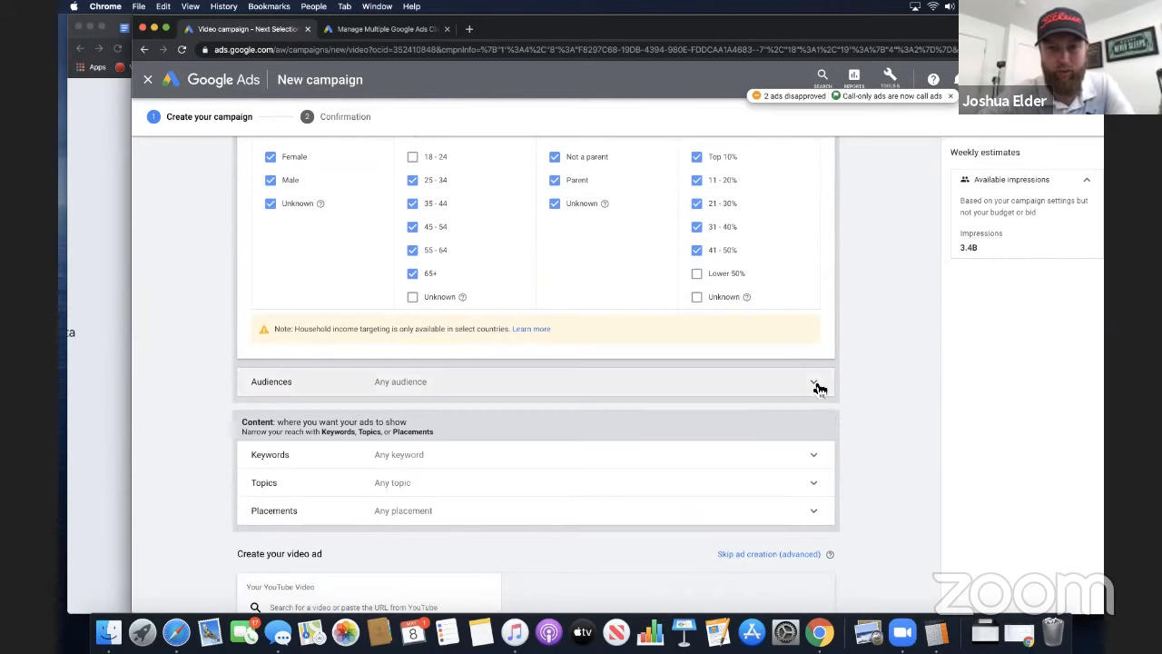
Expand the ad group's Audiences targeting, check the audience ideas and show the browsable audience categories
left_click(817, 386)
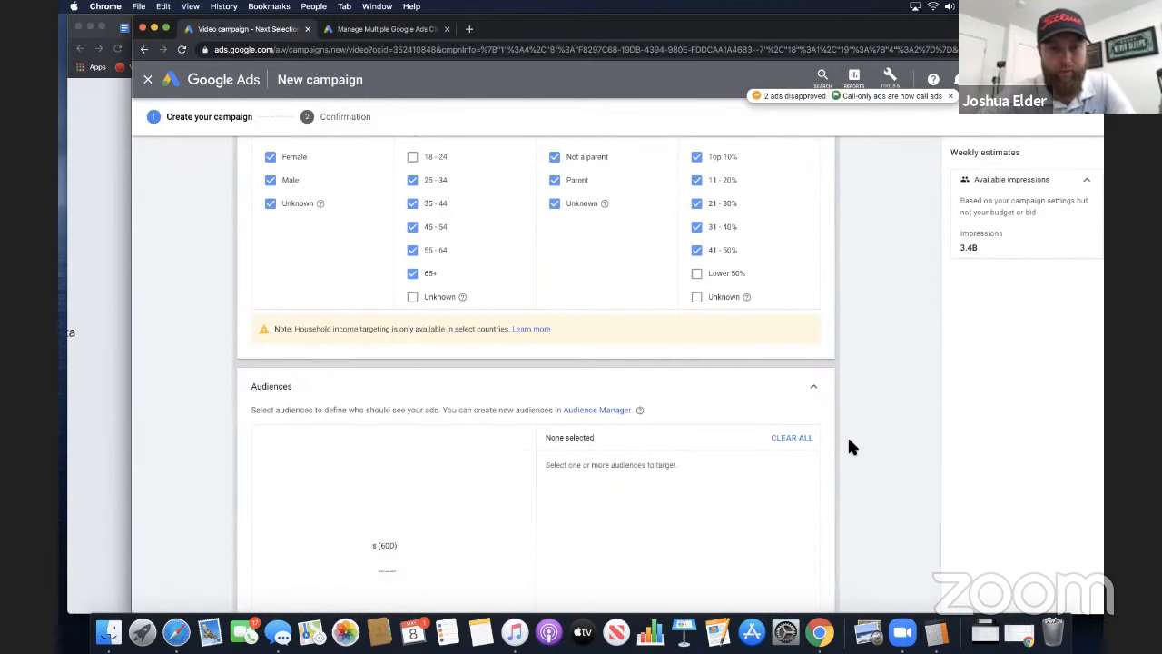
scroll(849, 445, "down", 4)
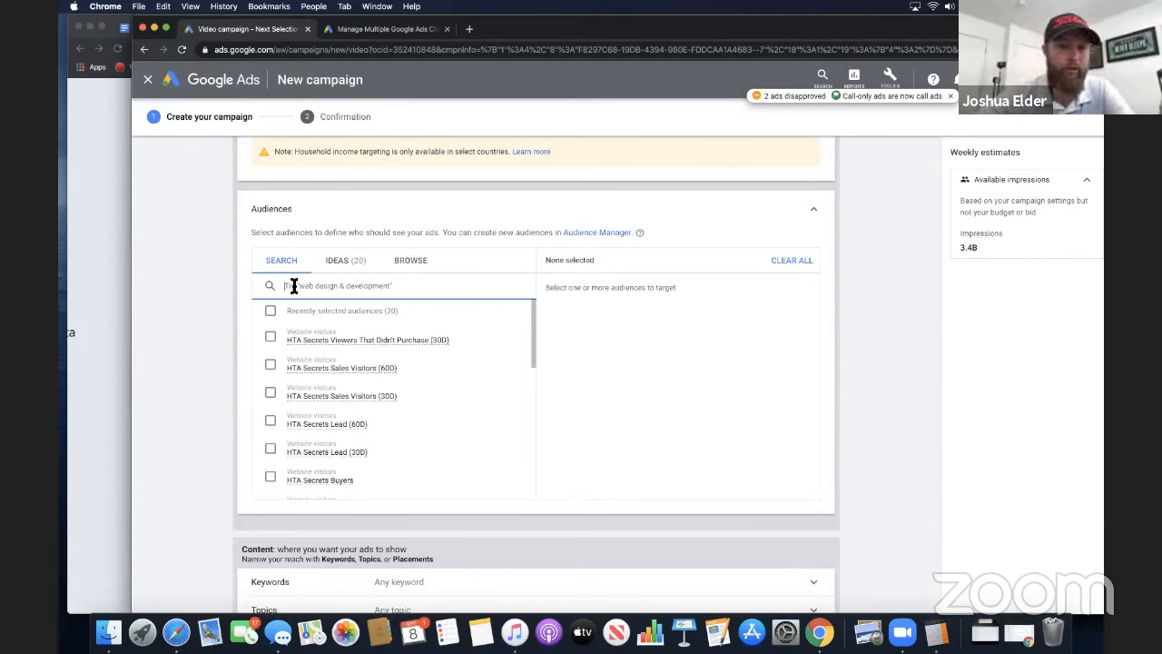
left_click(346, 264)
left_click(390, 262)
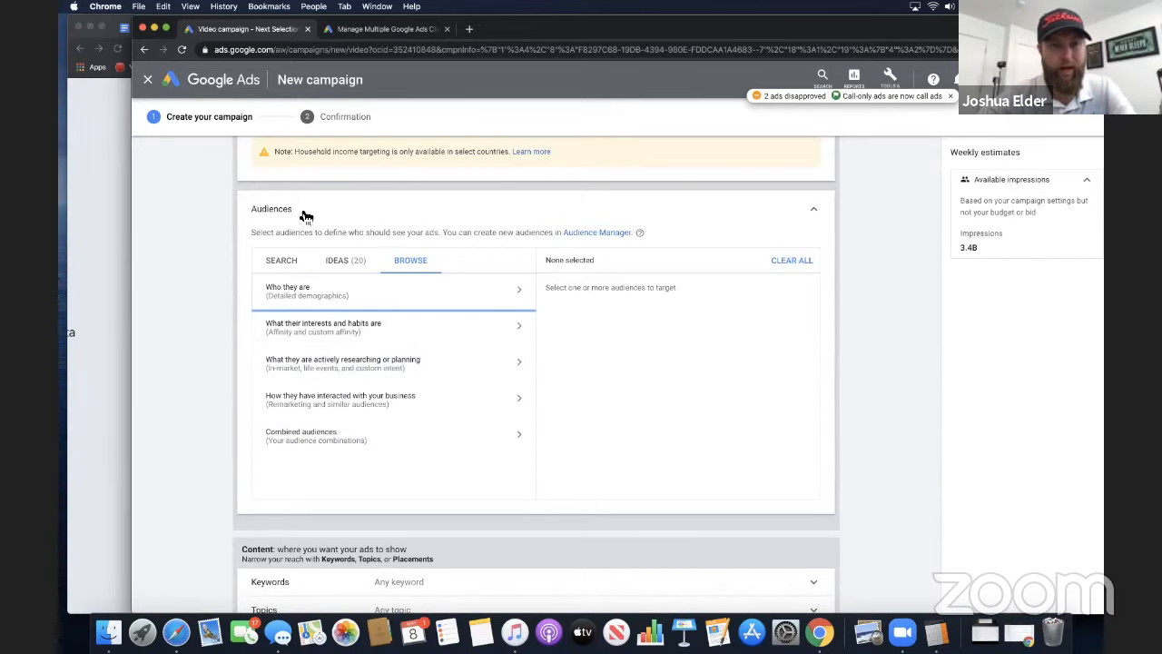
Examine the audience categories and compare them with the Keywords, Topics and Placements content targeting options
left_click_drag(206, 248, 218, 349)
scroll(227, 360, "down", 1)
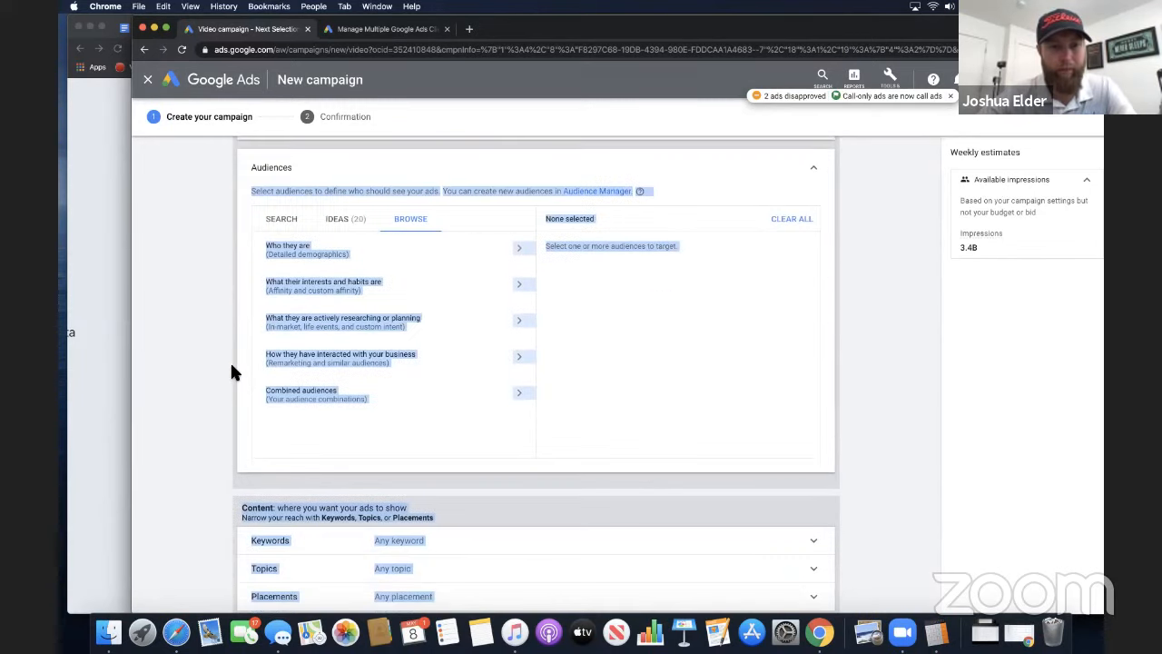
scroll(236, 345, "down", 3)
left_click(249, 241)
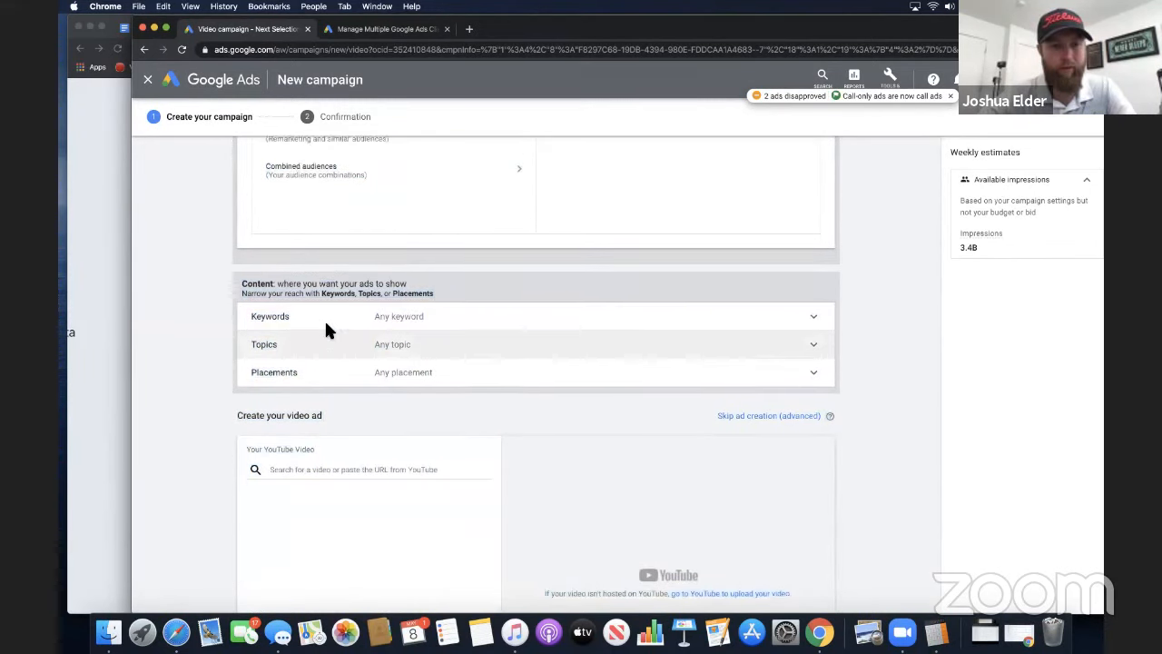
scroll(332, 345, "up", 1)
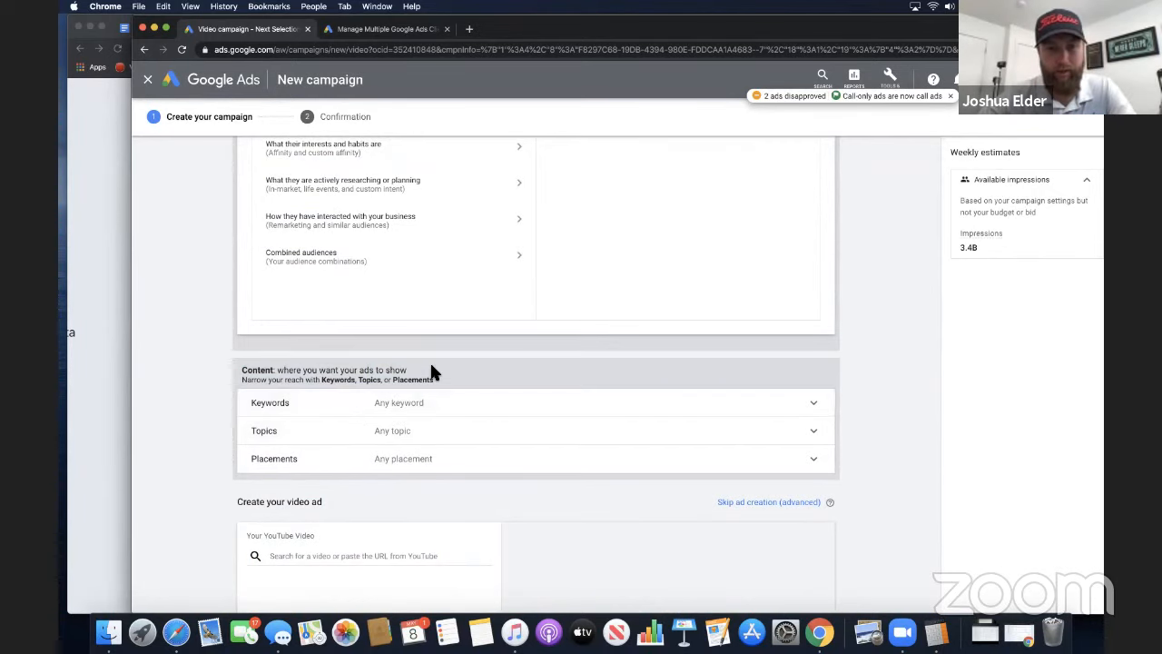
scroll(430, 360, "up", 3)
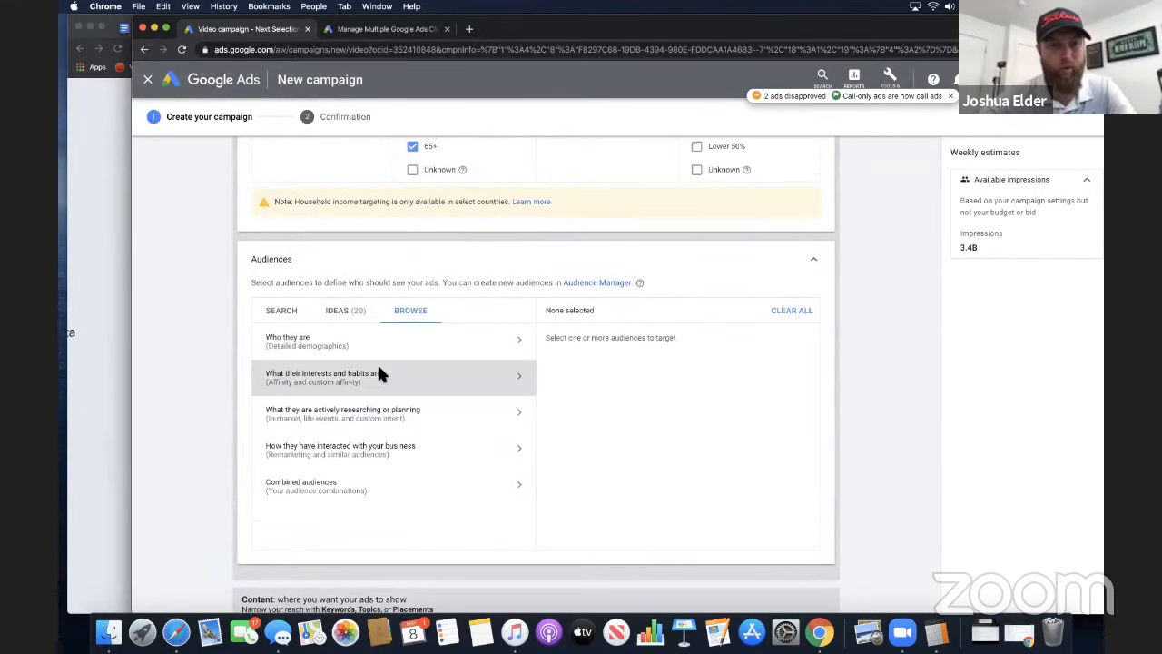
scroll(377, 372, "down", 2)
scroll(273, 430, "up", 2)
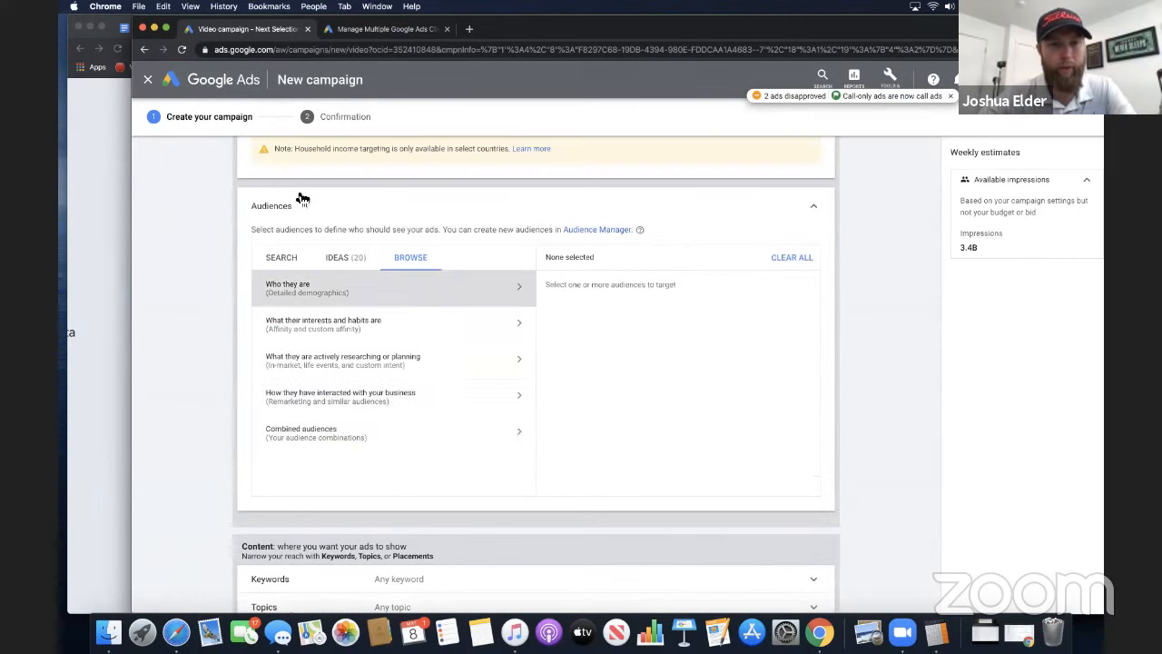
scroll(287, 265, "up", 1)
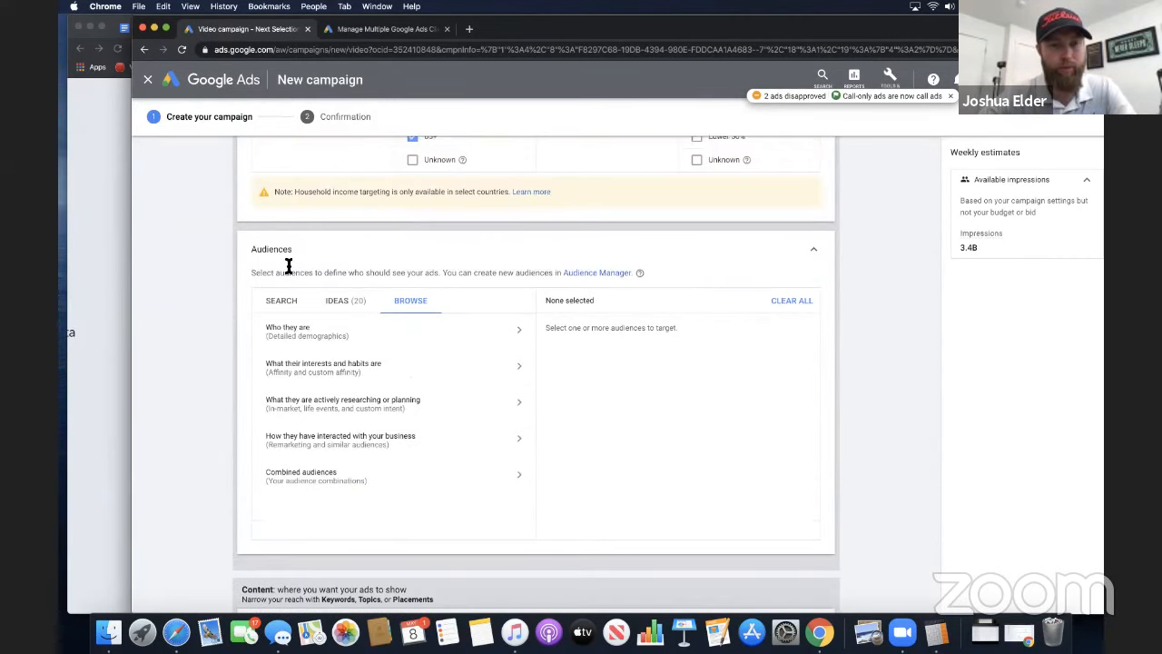
scroll(320, 336, "down", 2)
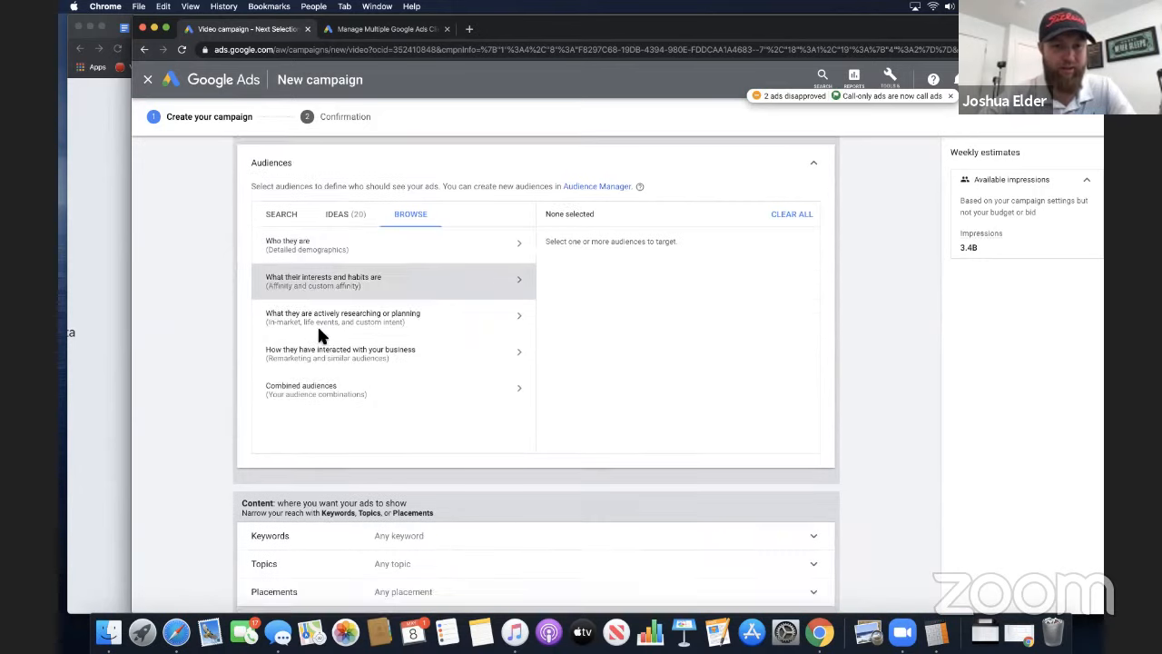
scroll(319, 334, "down", 1)
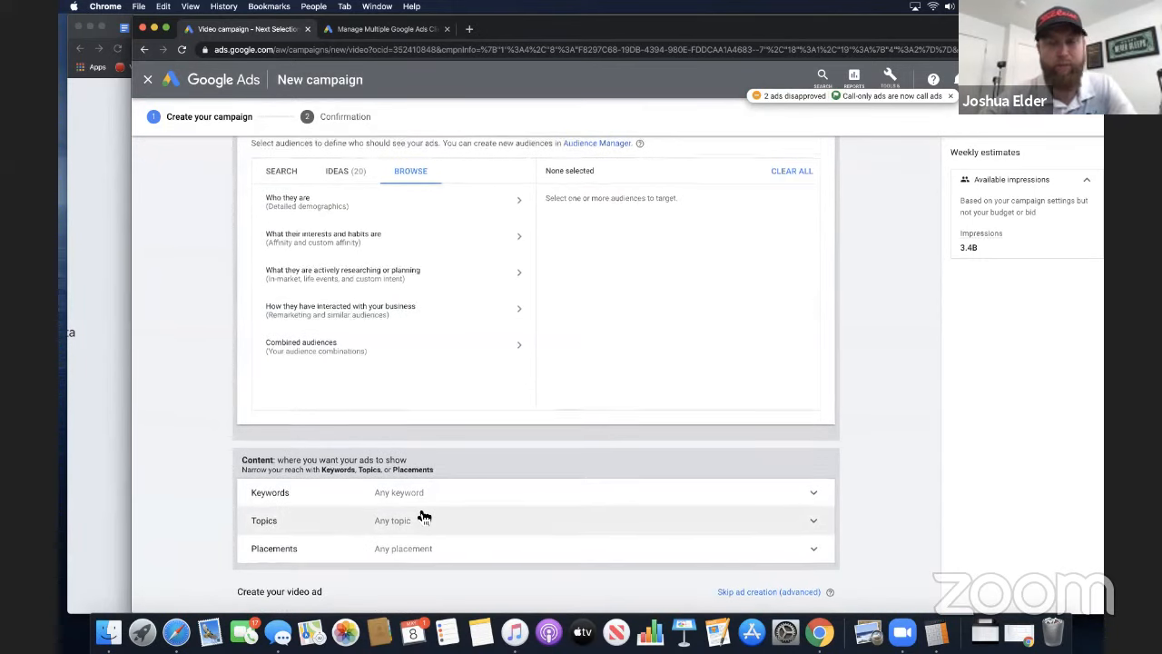
scroll(423, 516, "down", 1)
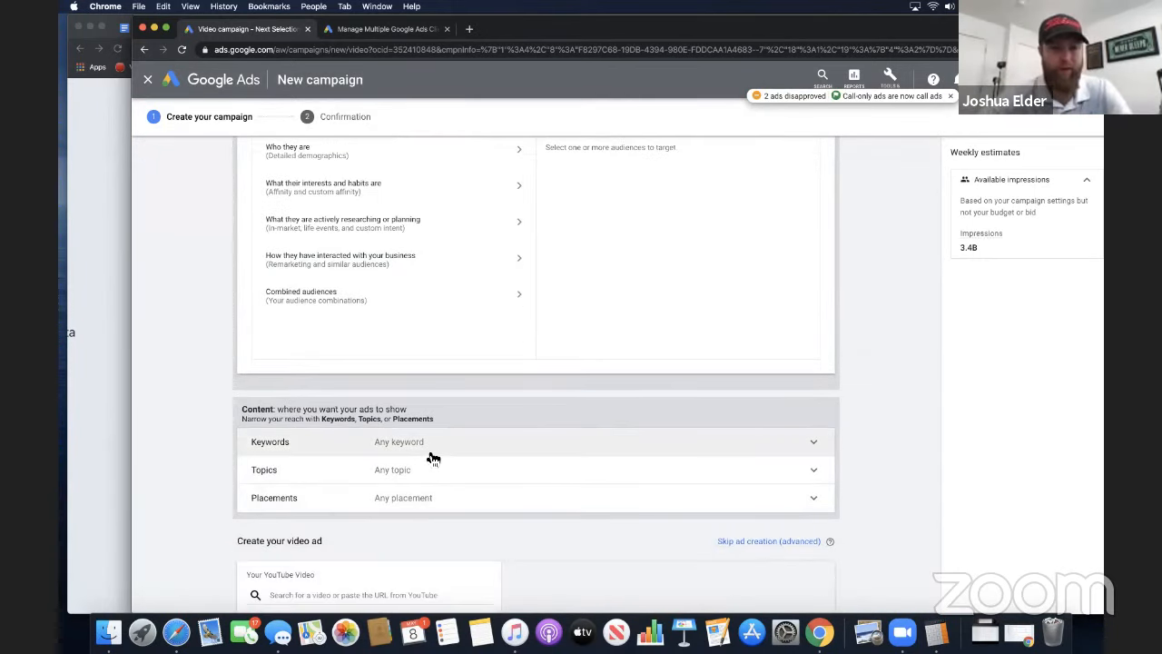
Add "[super affiliate system]" and "[super affiliate system review]" on separate lines as the ad group's target keywords
left_click(432, 454)
scroll(454, 483, "down", 4)
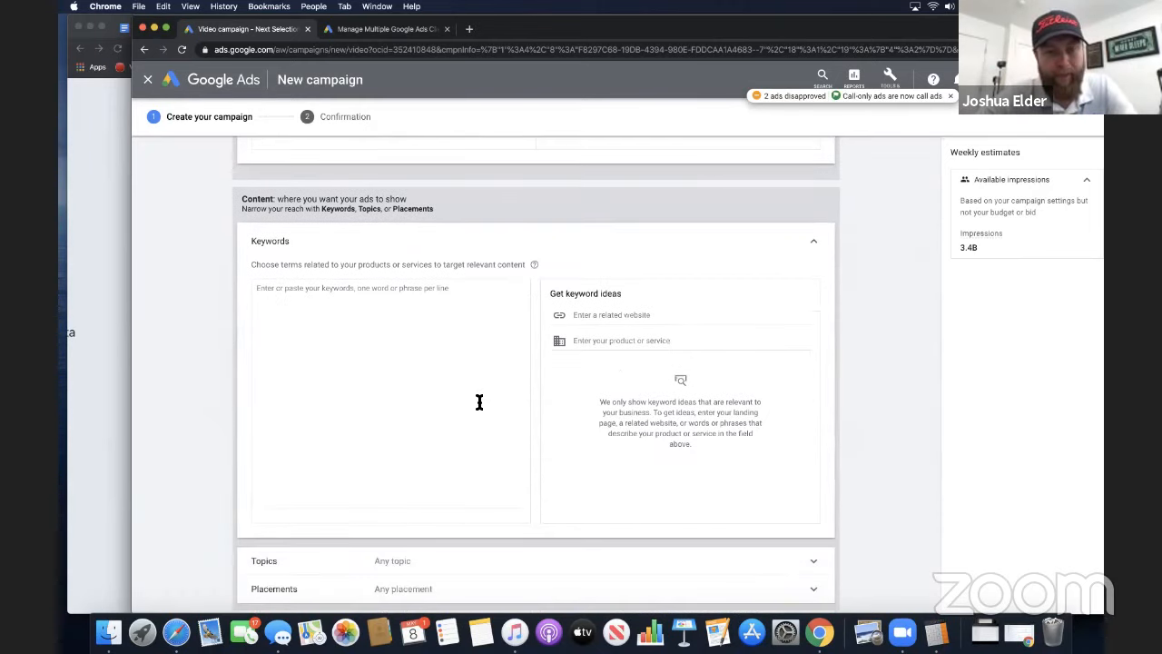
left_click(459, 339)
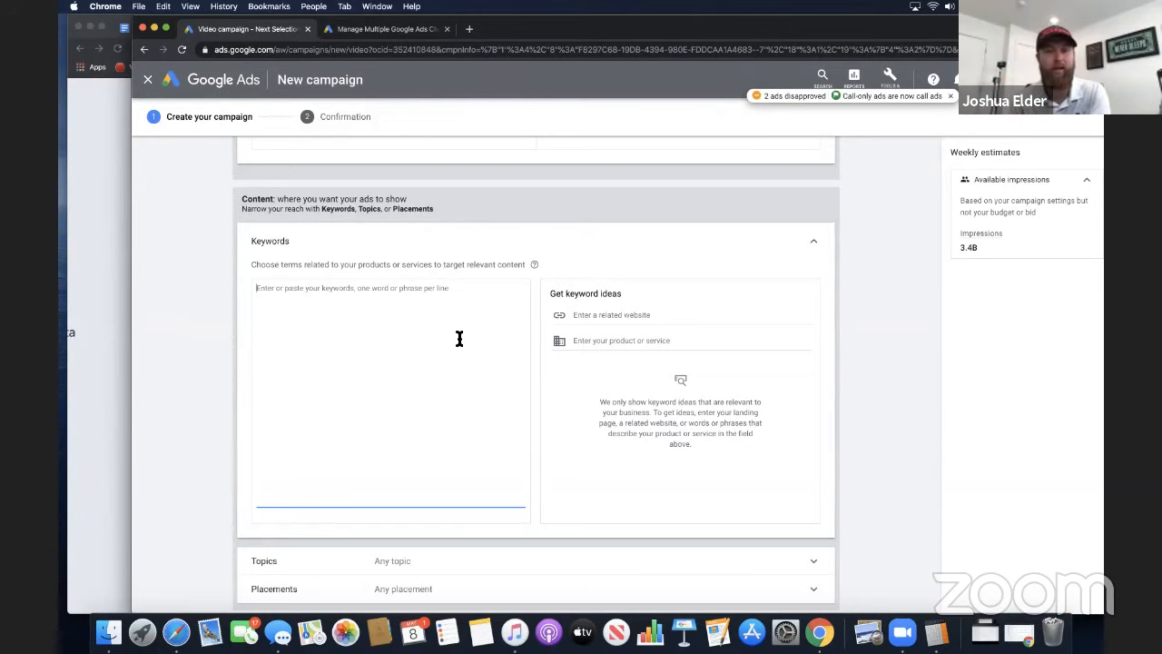
type("super affiliate system")
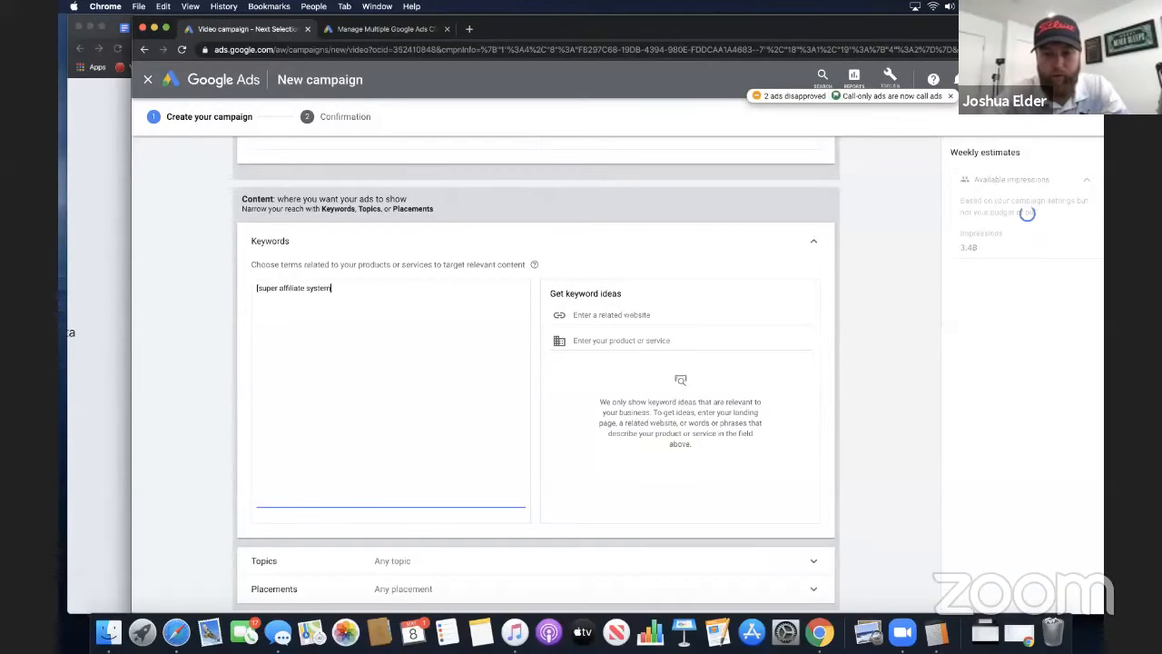
type("] ")
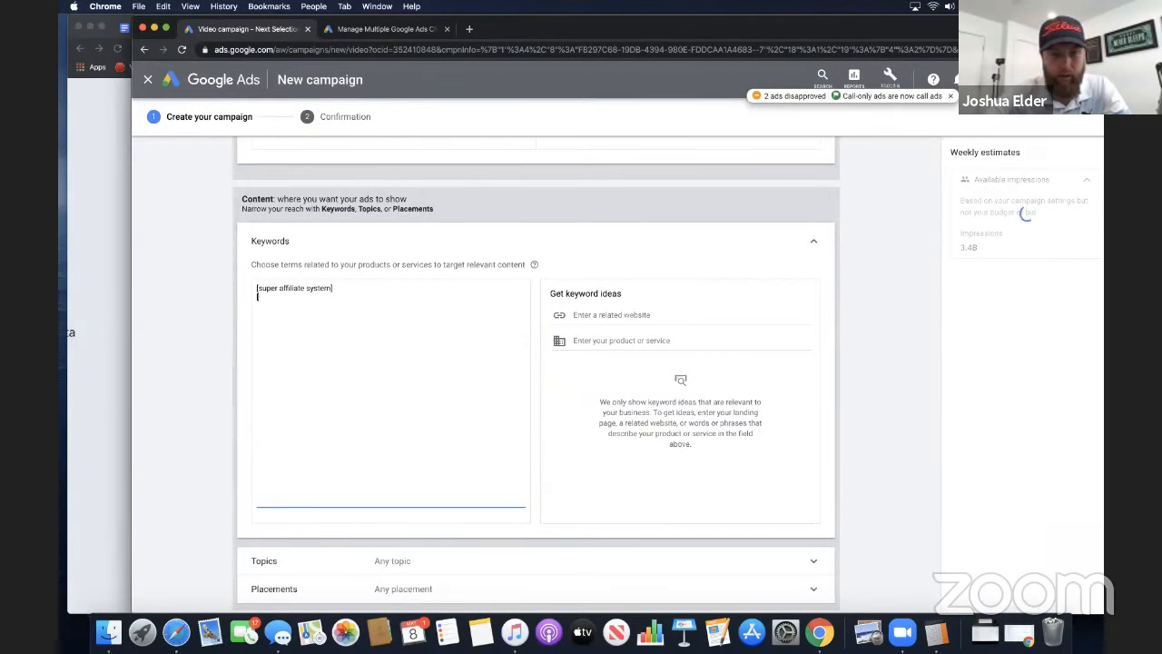
type("[super affiliat")
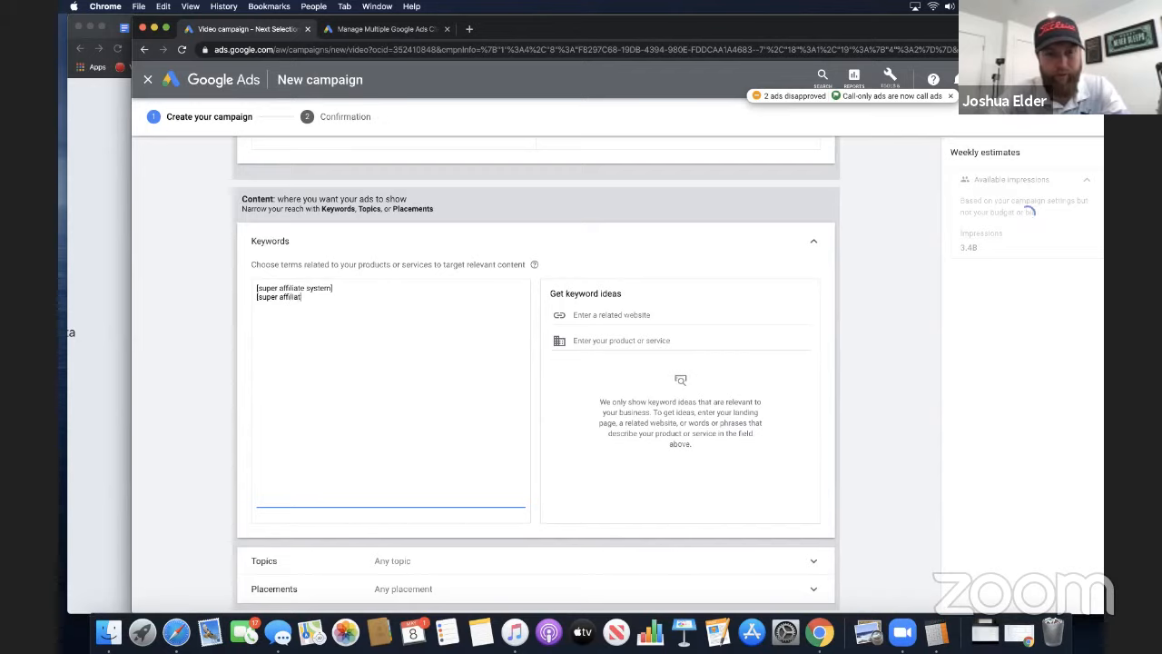
type("e system review")
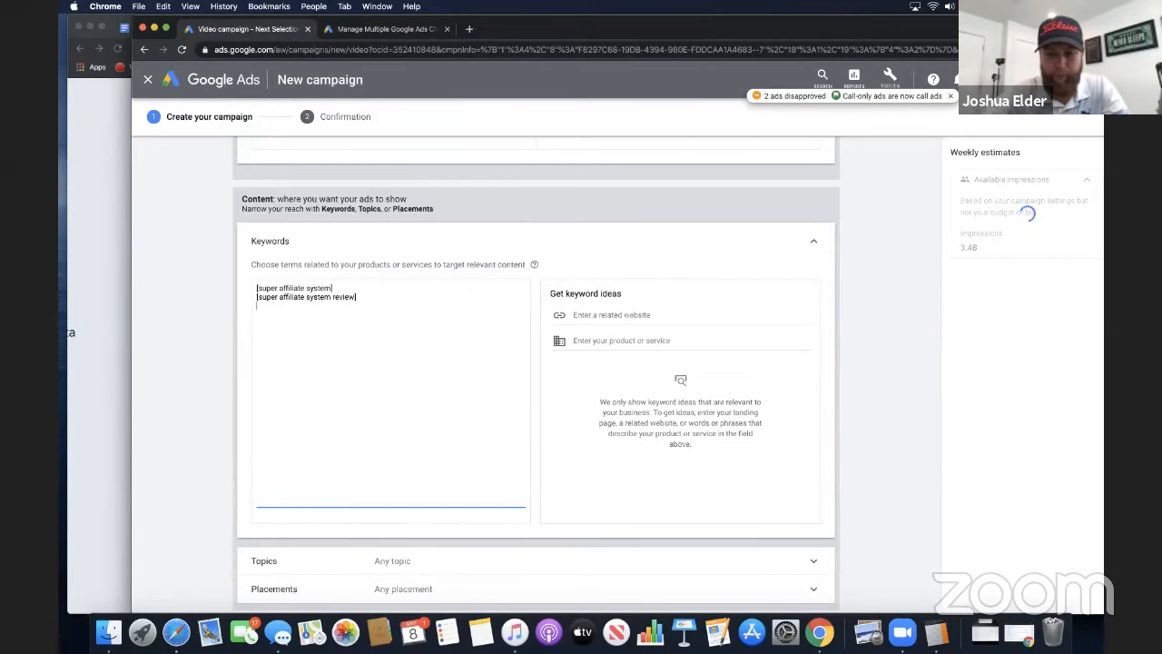
left_click_drag(347, 288, 260, 288)
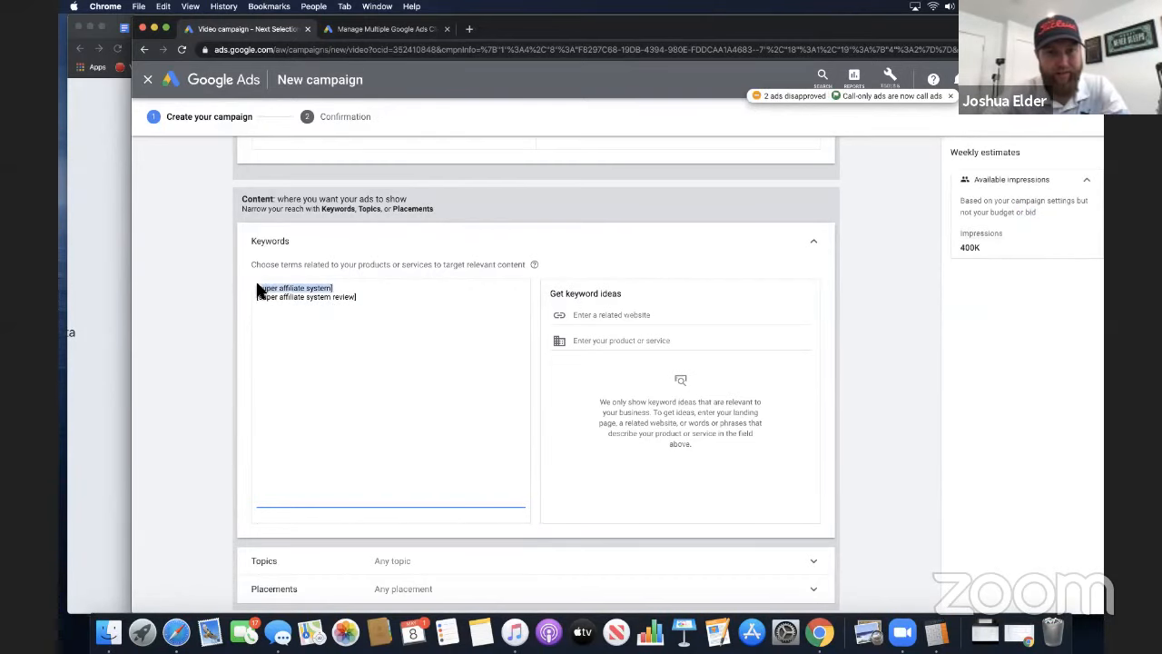
left_click(281, 292)
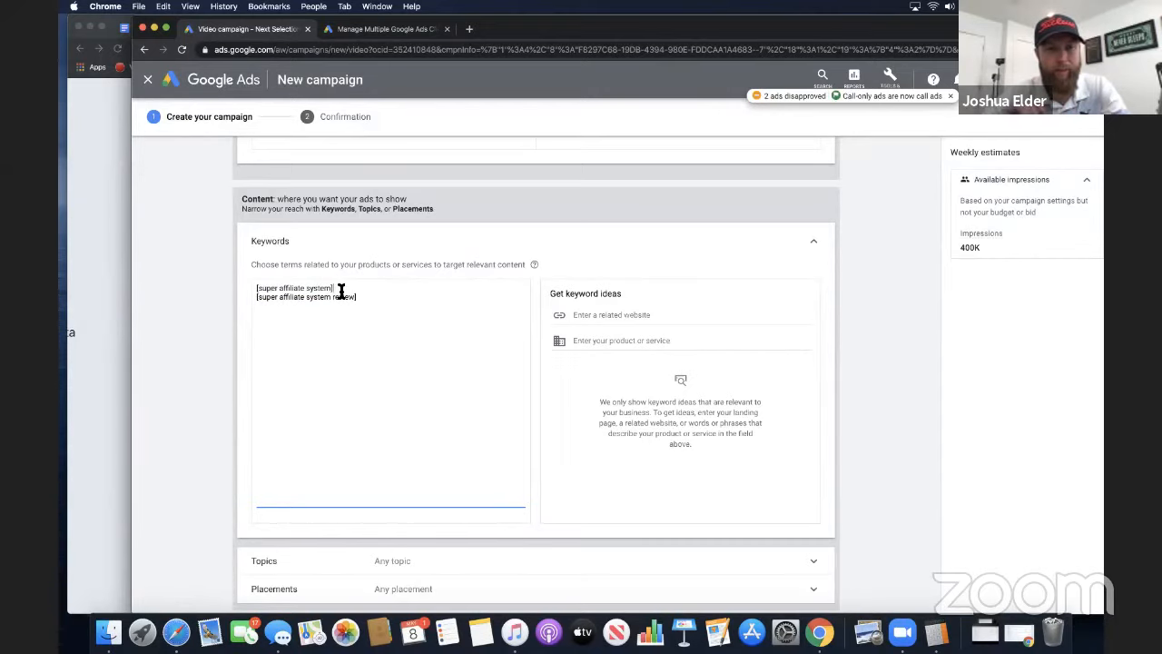
left_click_drag(341, 290, 242, 292)
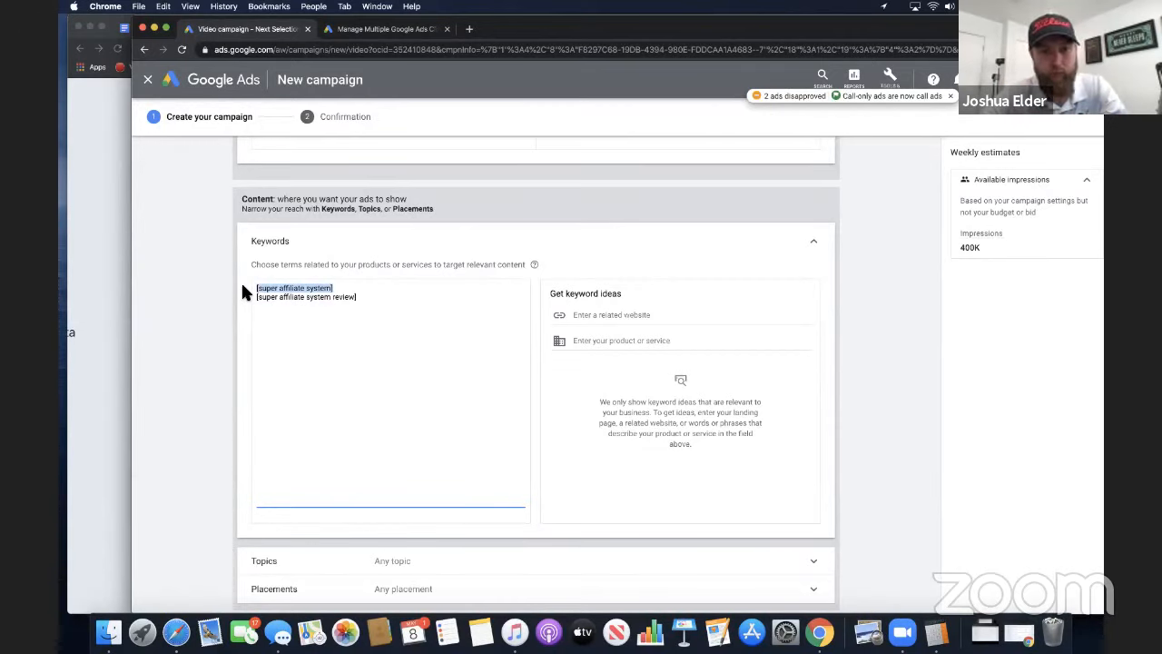
Open YouTube in a new browser tab and browse the recommended videos on its homepage
left_click(469, 29)
type("you")
key("Return")
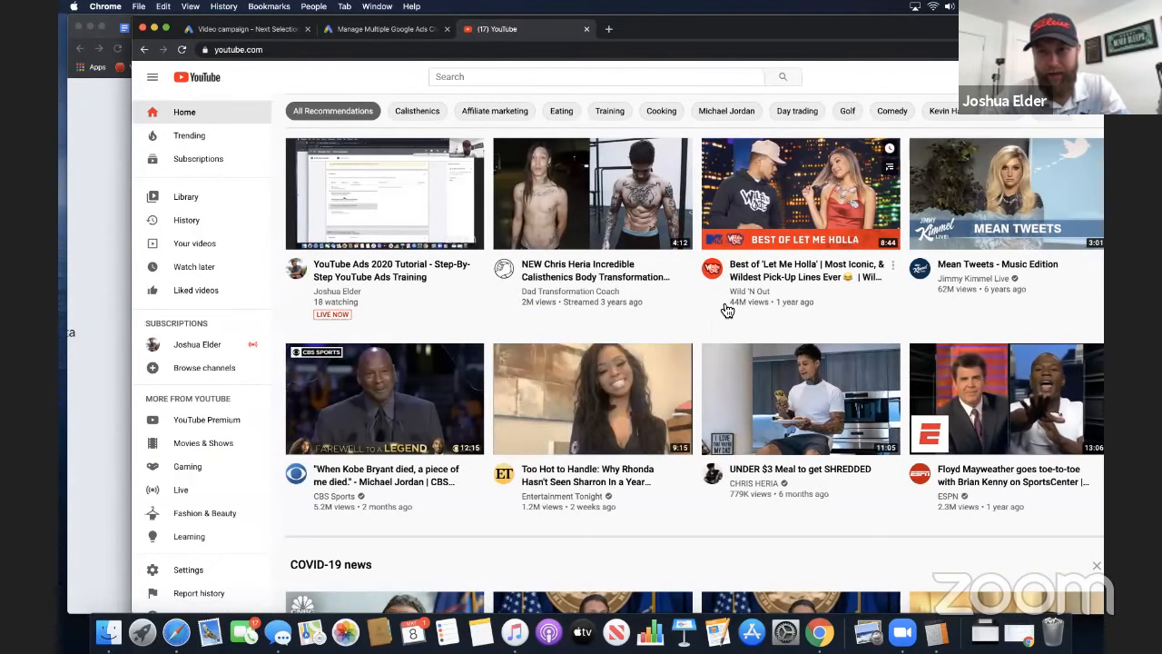
scroll(895, 491, "down", 1)
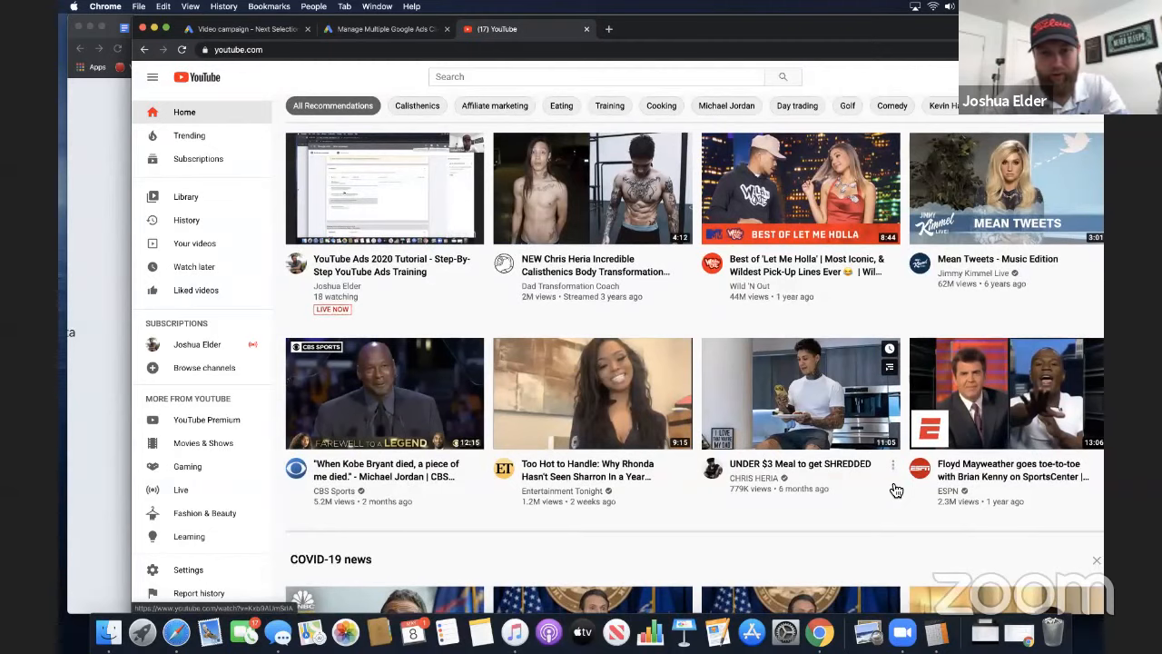
scroll(895, 490, "down", 7)
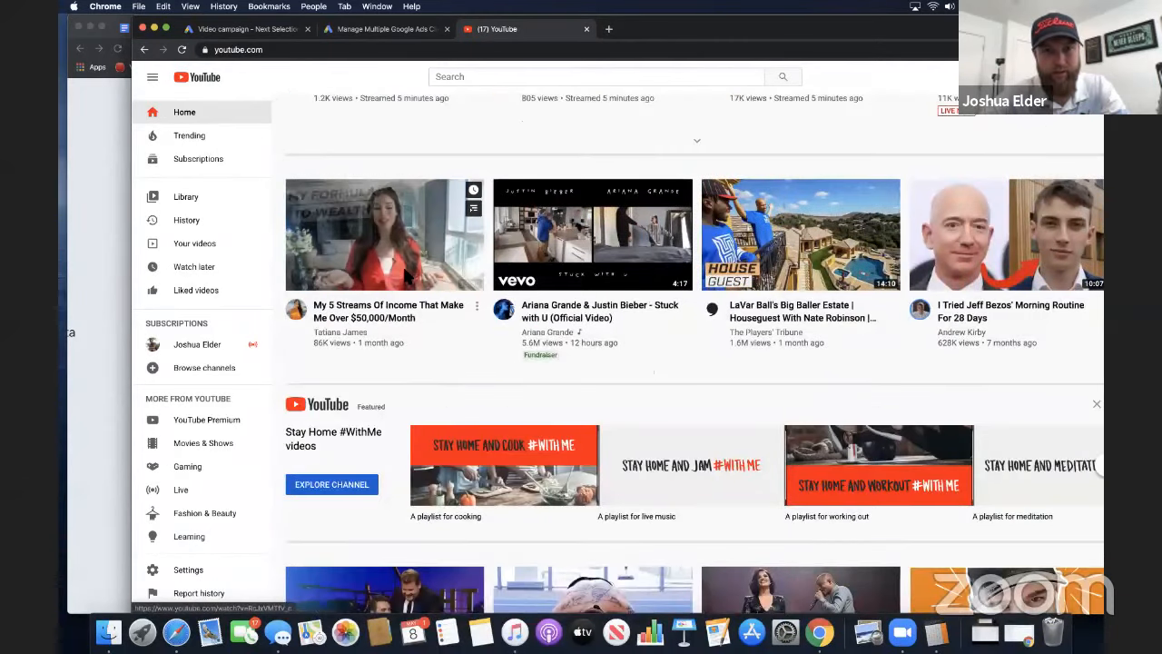
Open the "My 5 Streams Of Income That Make Me Over $50,000/Month" video and pause its opening ad to examine it
left_click(409, 275)
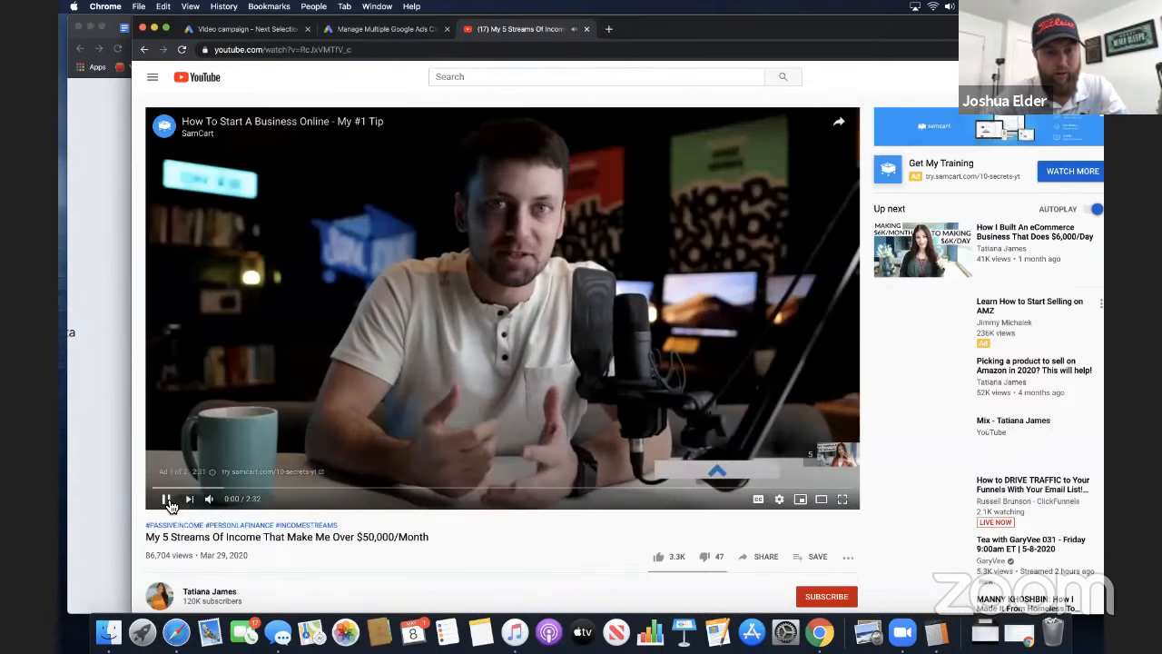
left_click(167, 499)
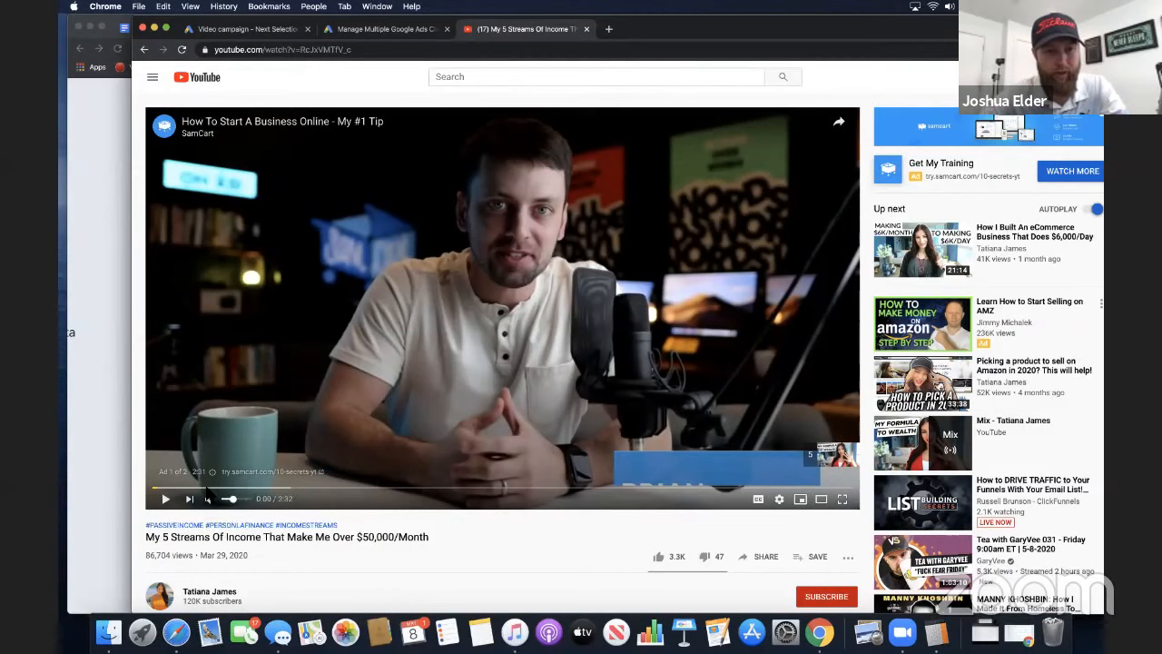
scroll(204, 467, "up", 5)
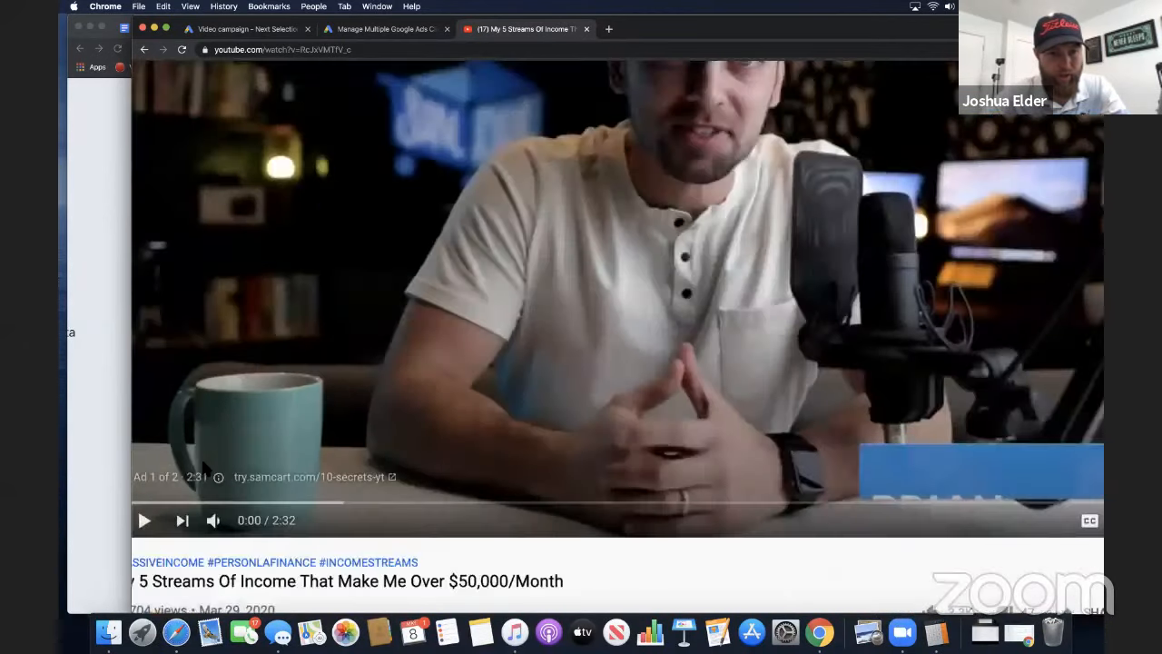
scroll(204, 467, "down", 5)
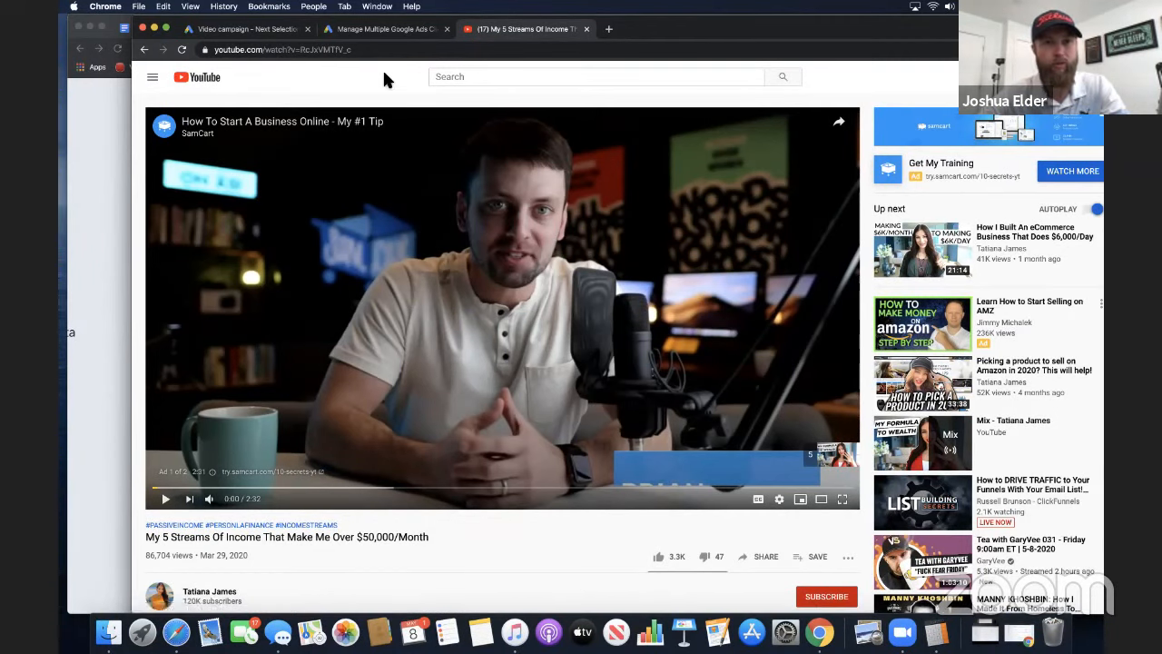
Return to the YouTube homepage and filter the recommendations by the Affiliate marketing topic
left_click(178, 71)
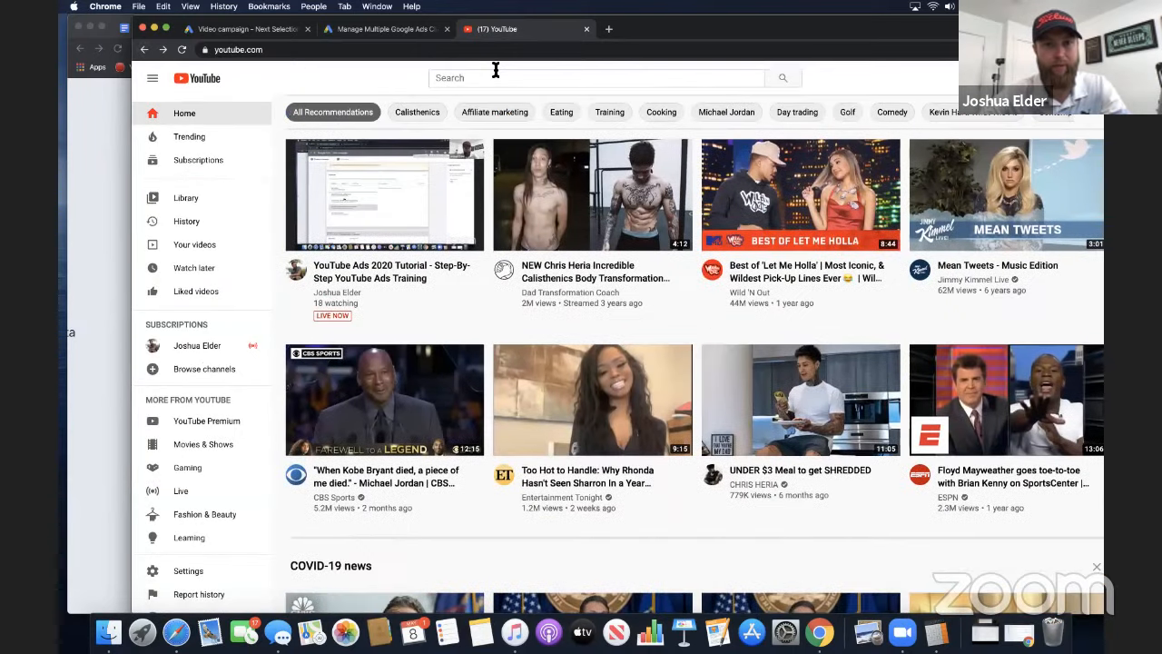
left_click(493, 74)
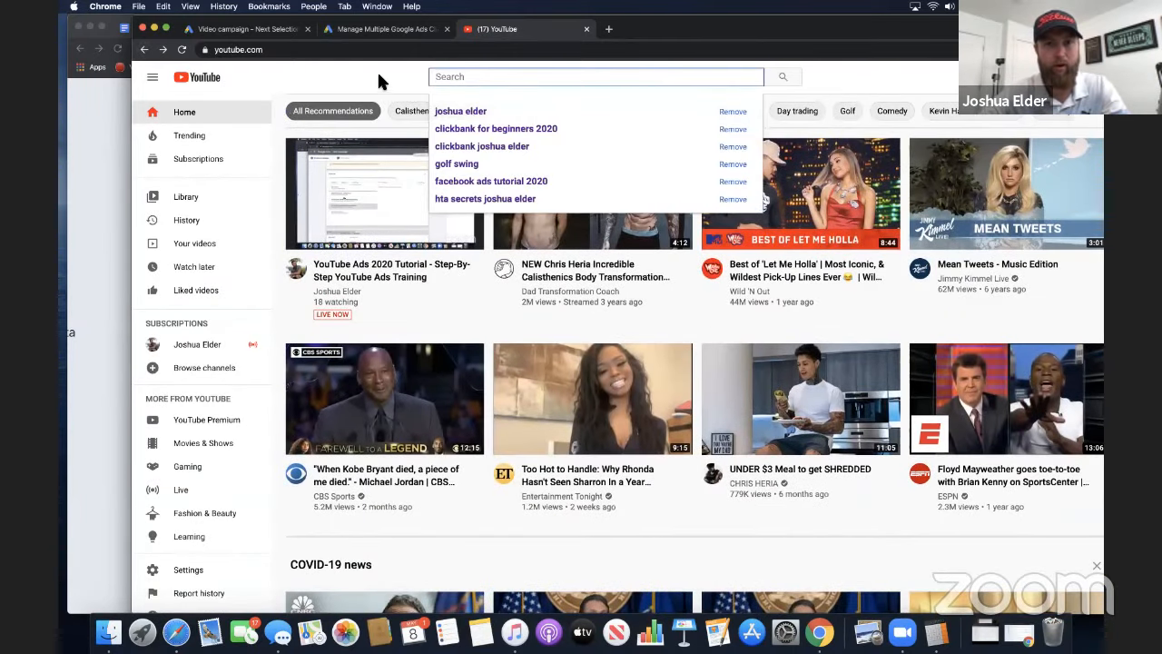
left_click(494, 113)
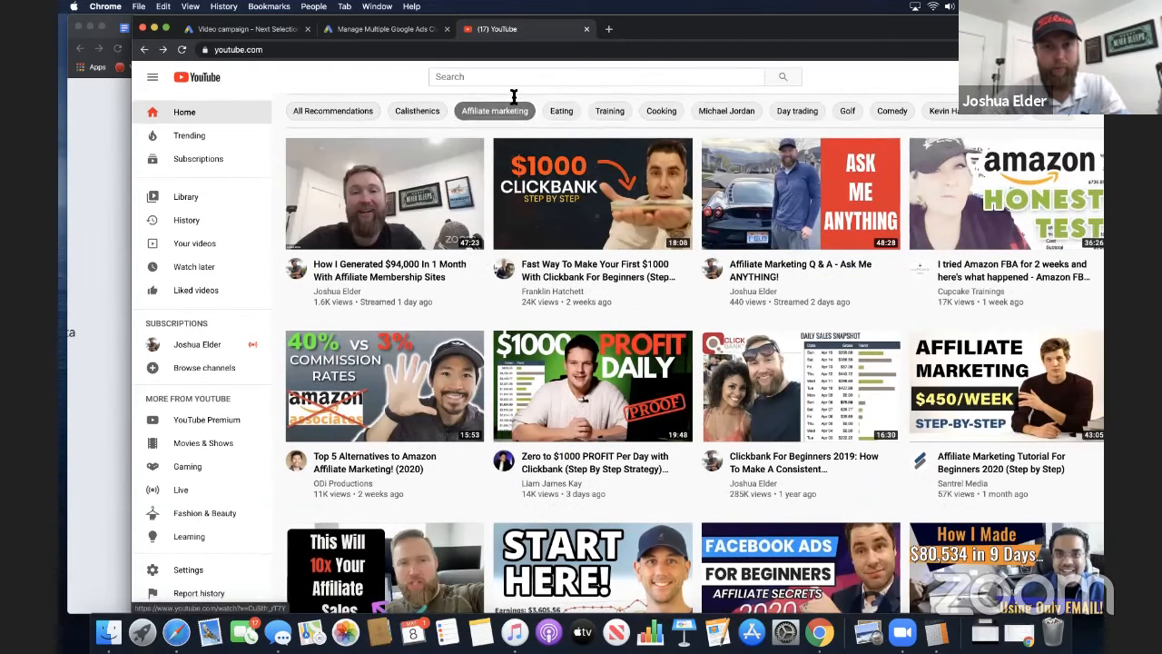
Search YouTube for "affiliate marketing" and open the "Affiliate Marketing Tutorial For Beginners 2020 (Step by Step)" video from the results
left_click(514, 78)
type("a")
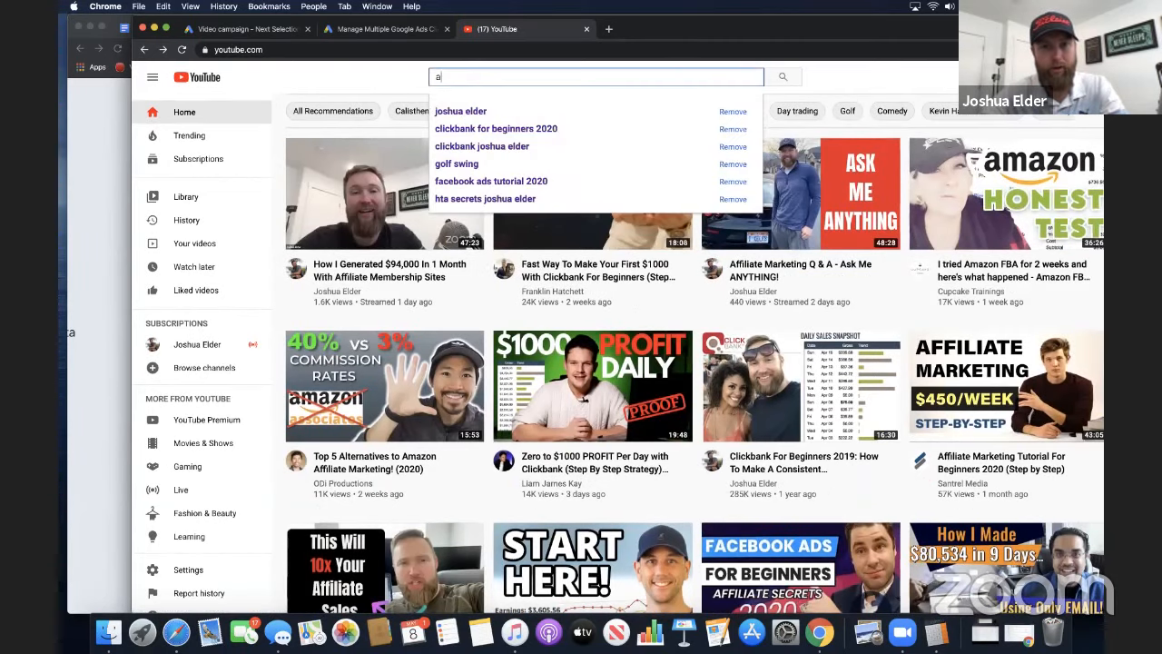
type("ffiliate marketing")
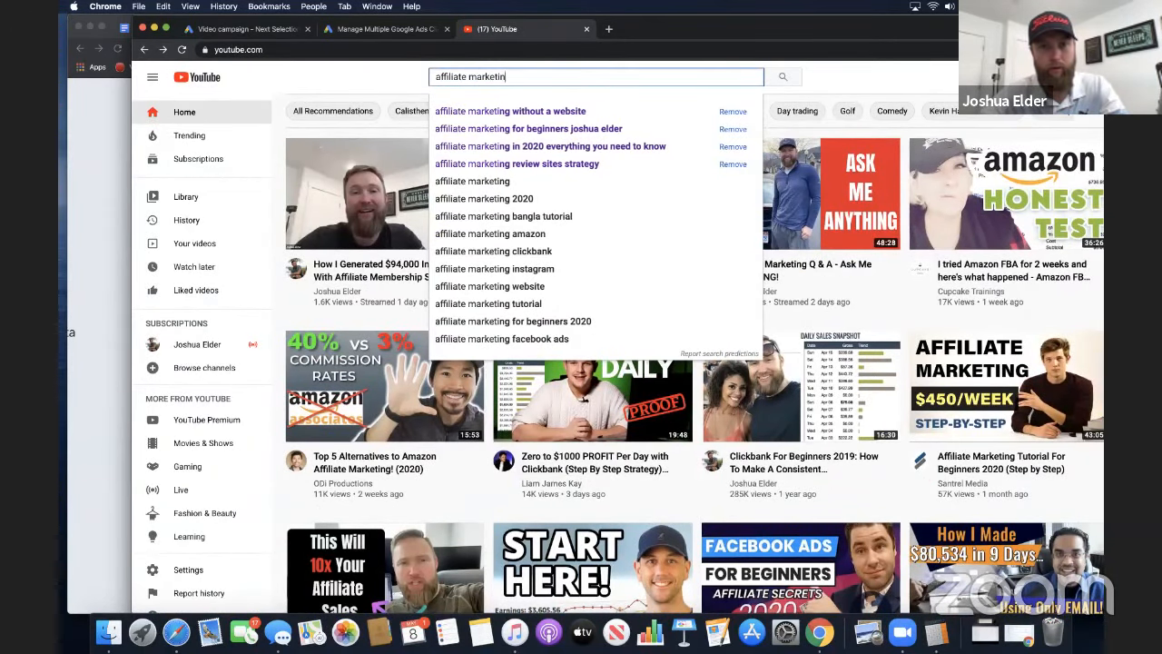
left_click(500, 182)
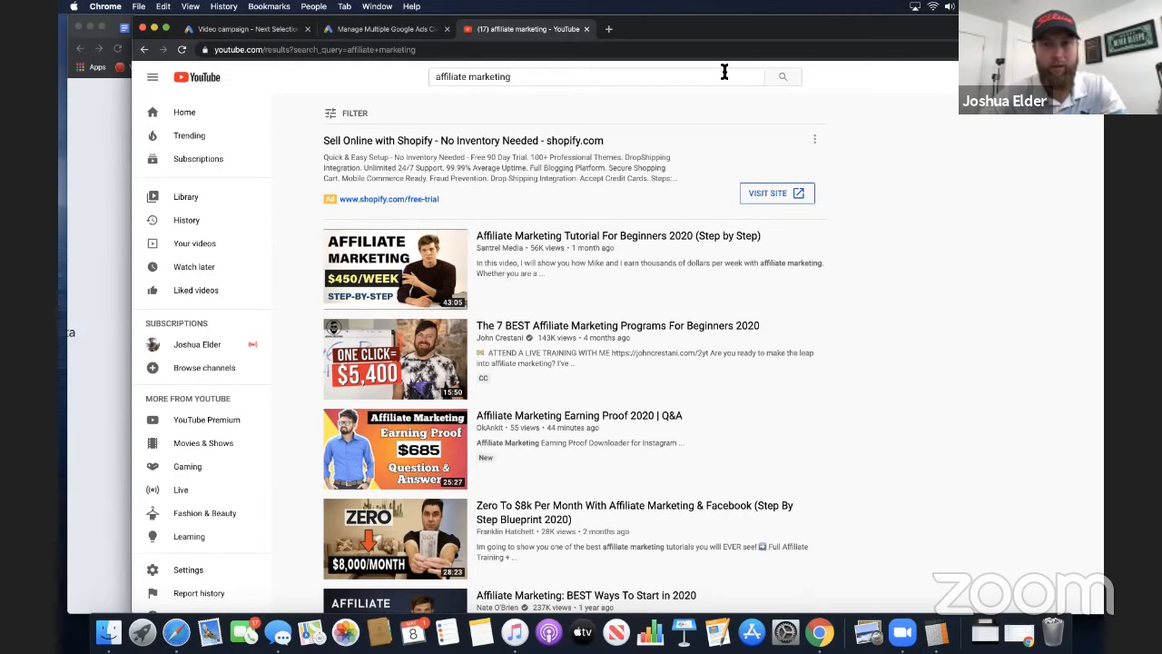
left_click(778, 79)
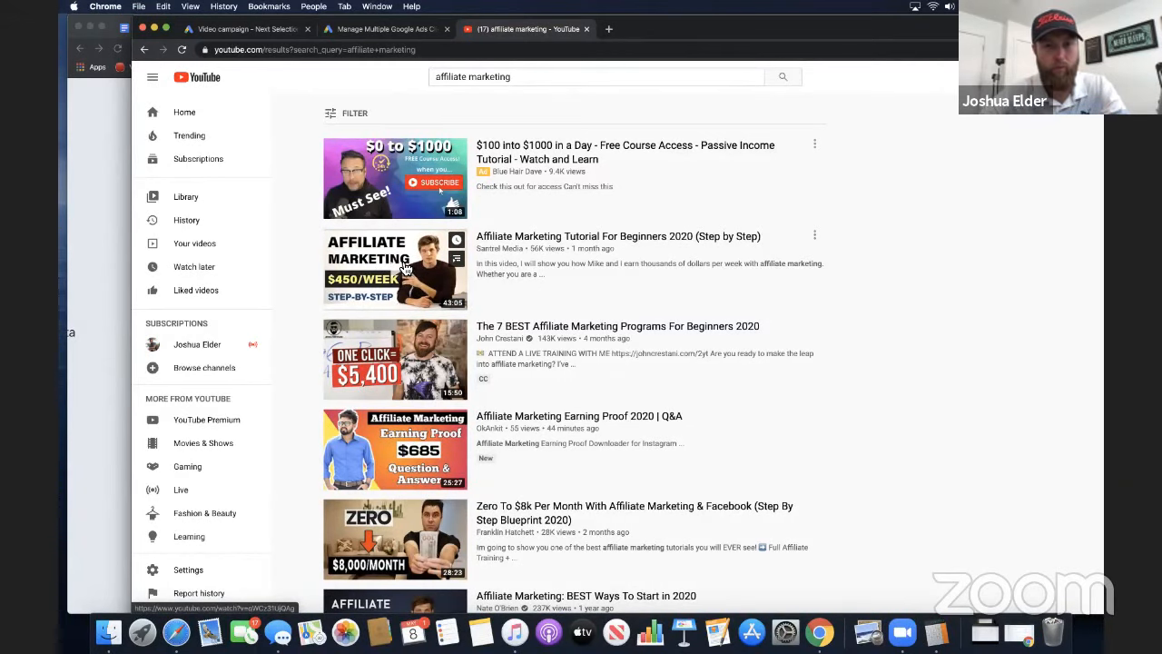
left_click(408, 270)
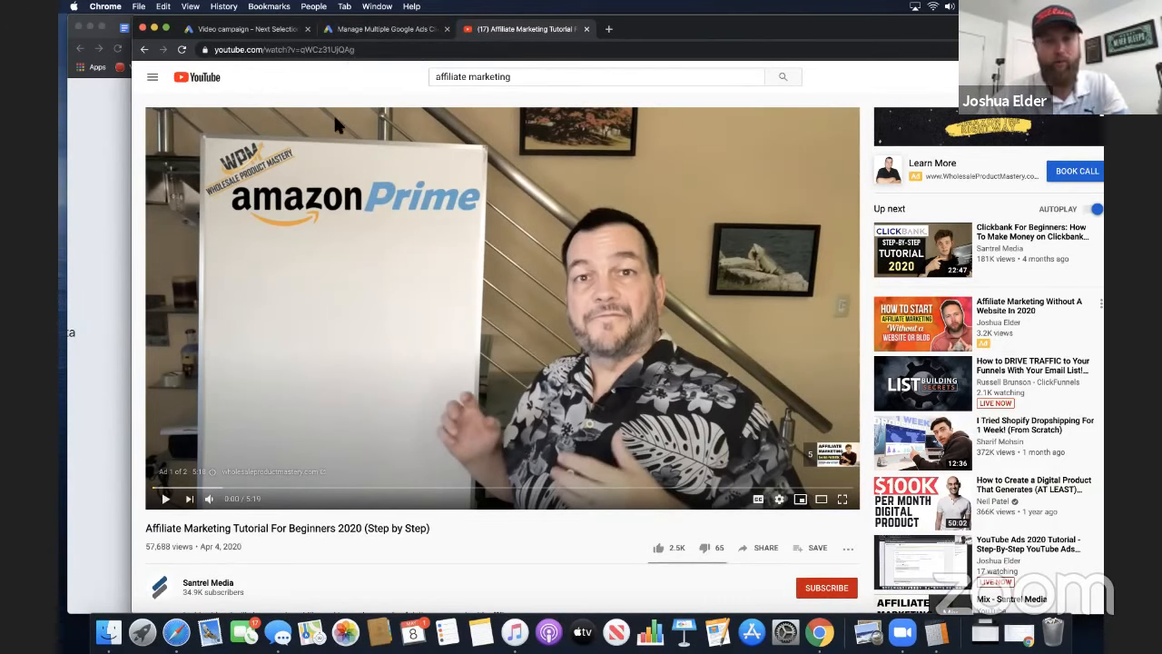
Switch back to the Google Ads campaign and add "super affiliate system" in quotation marks as a third keyword line
left_click(266, 29)
left_click(385, 309)
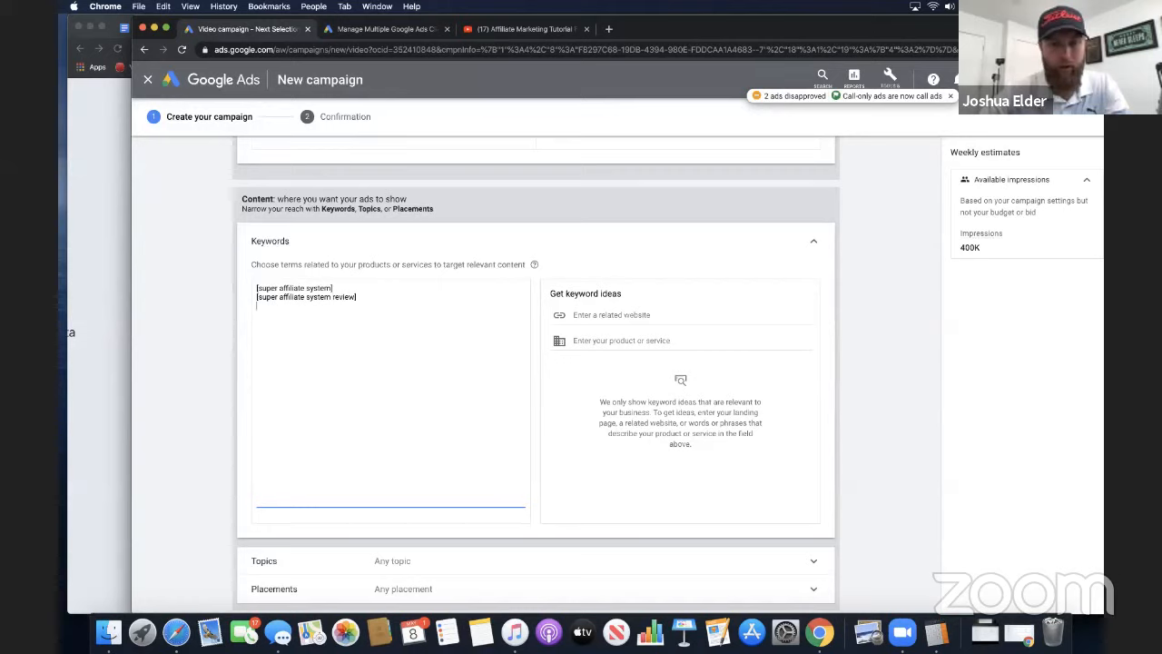
type("\"supe")
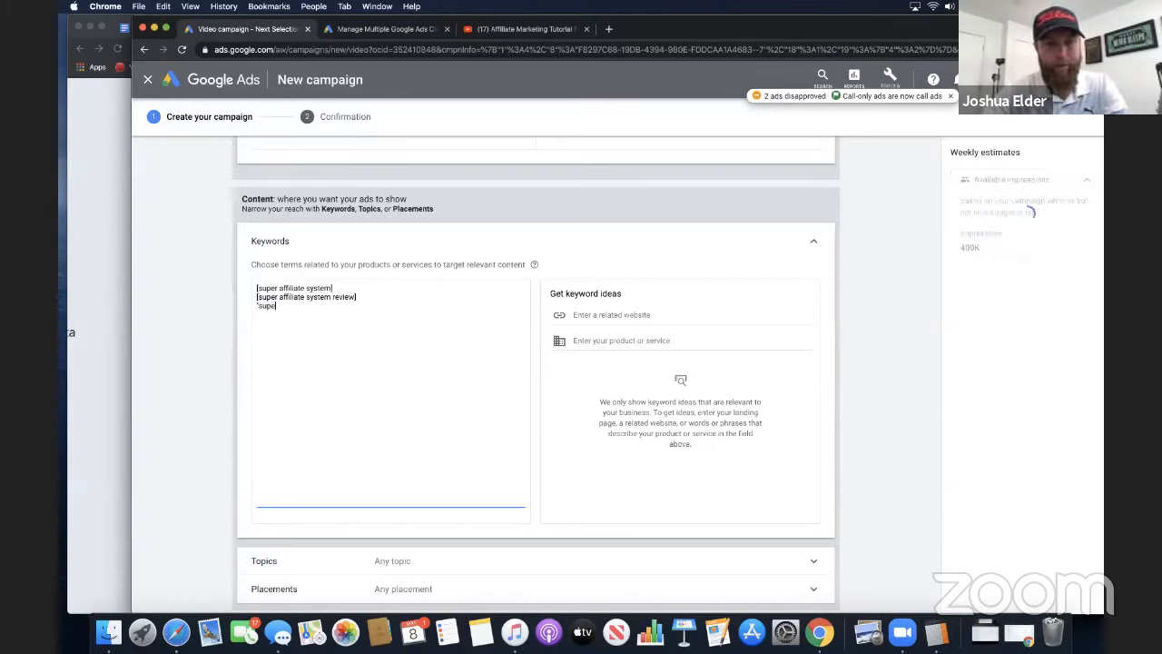
type("r affiliate")
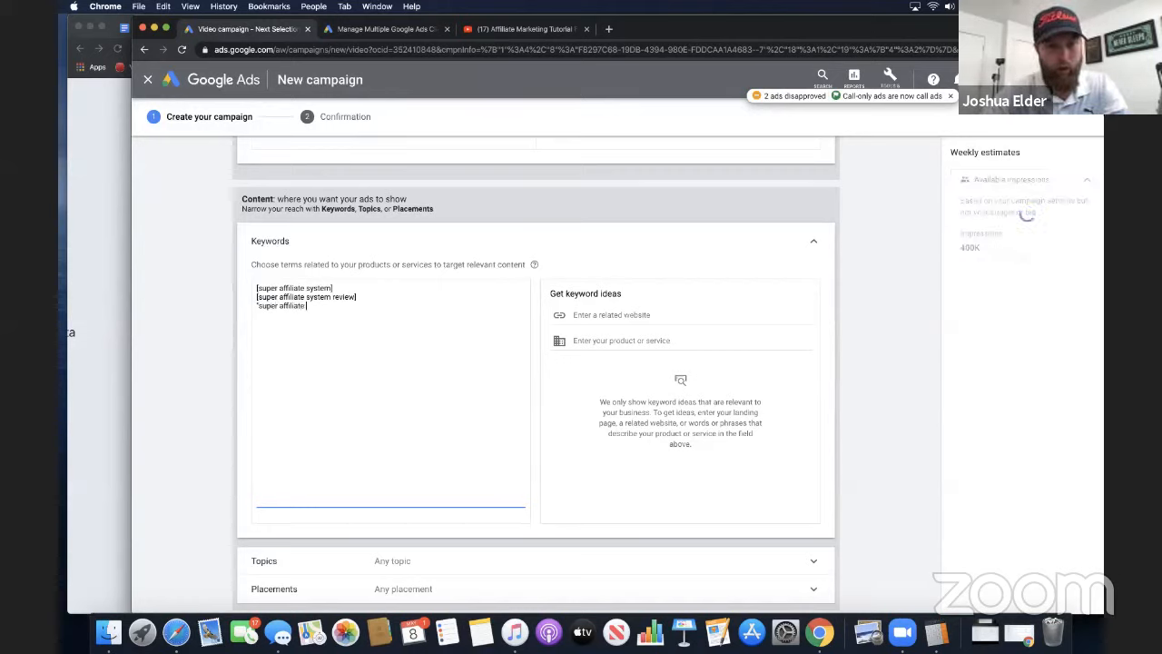
type(" system\"")
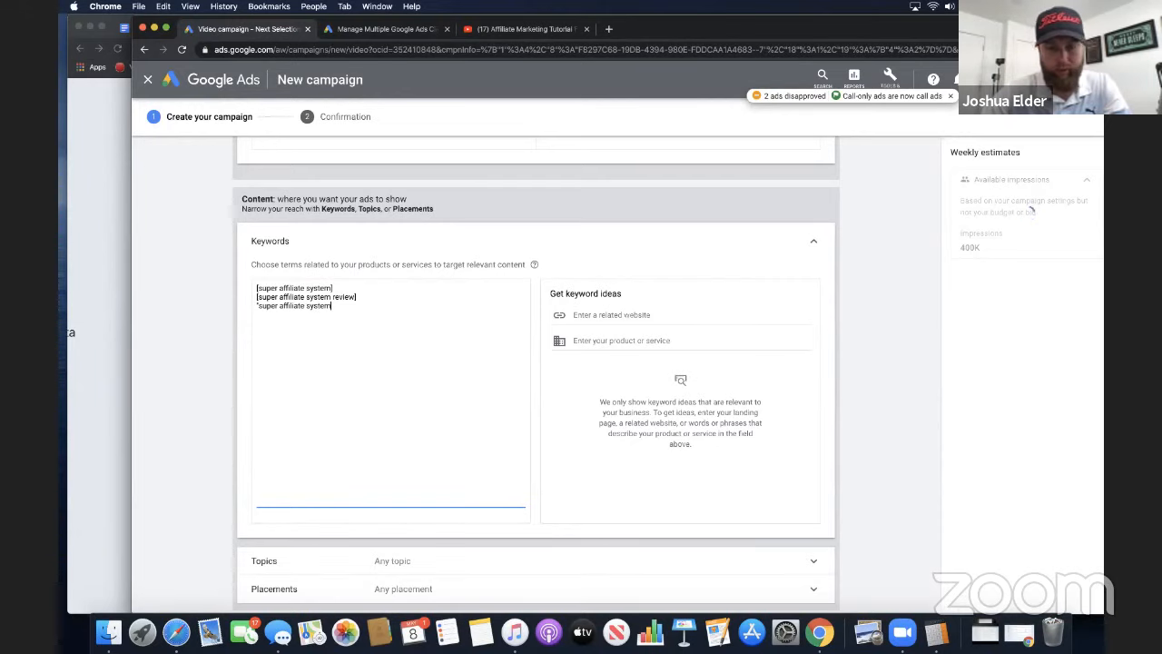
Highlight the quoted "super affiliate system" keyword line to examine its phrase-match format
triple_click(261, 306)
left_click(292, 329)
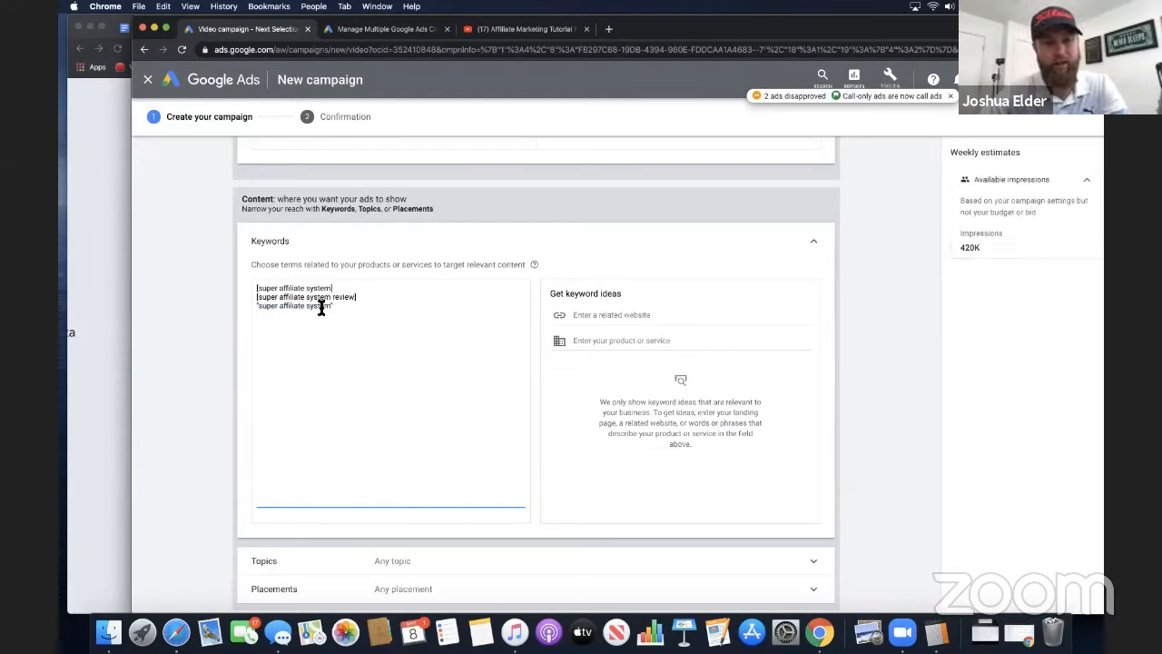
left_click_drag(332, 306, 258, 310)
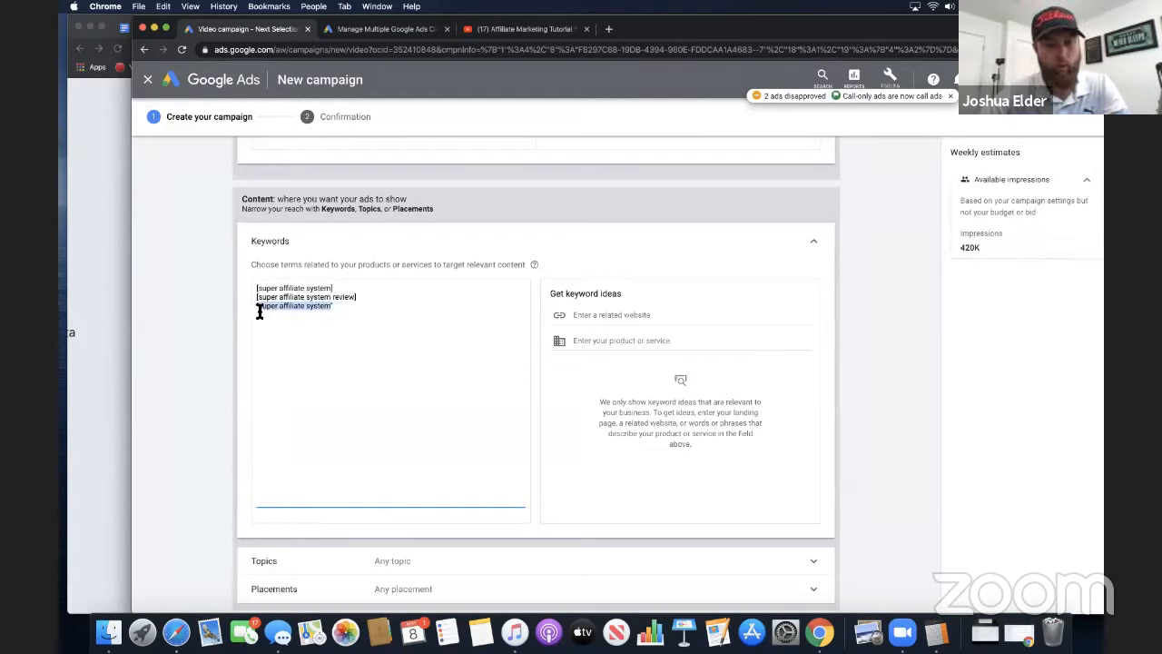
left_click(400, 406)
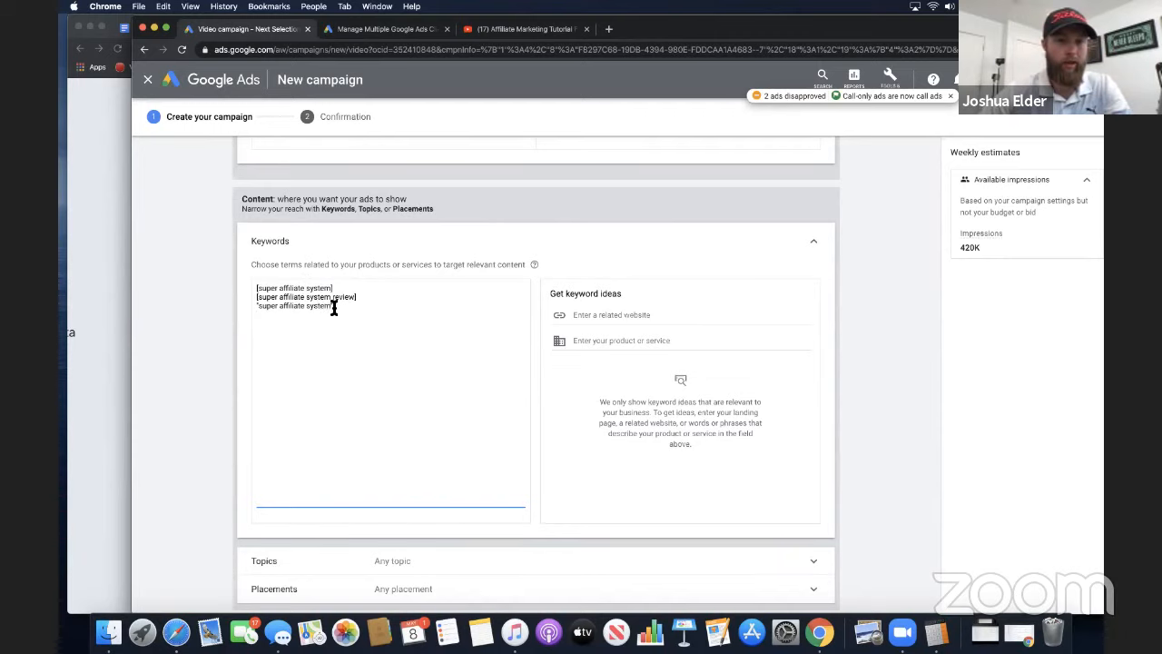
left_click_drag(333, 308, 254, 309)
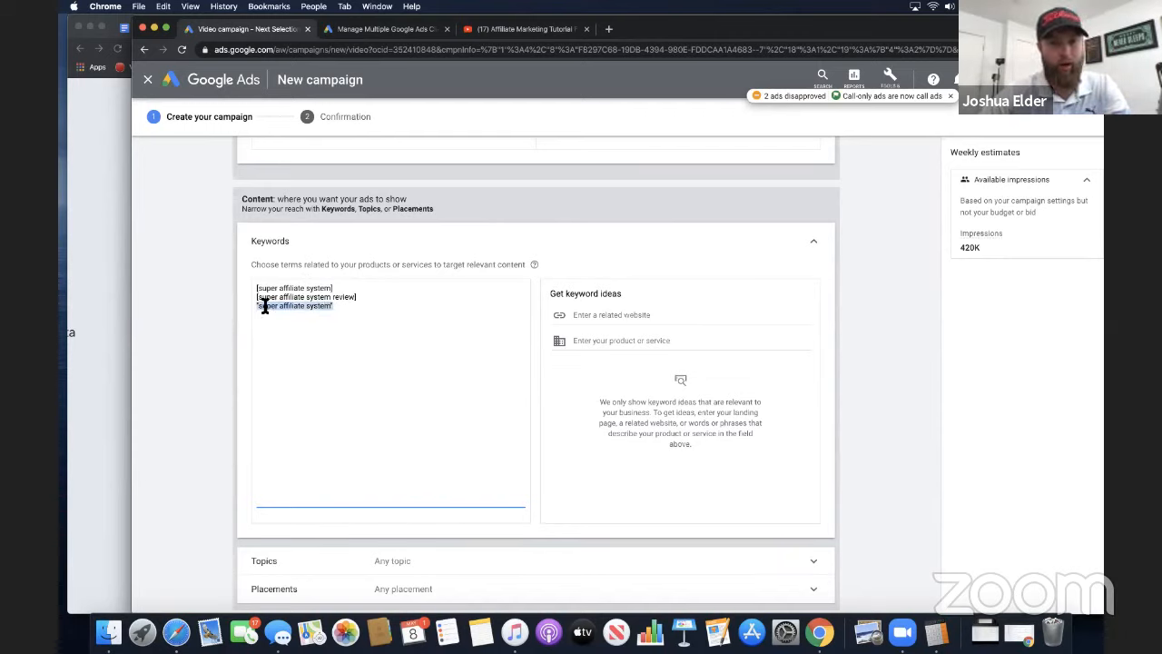
left_click(271, 307)
left_click_drag(333, 308, 252, 314)
left_click(416, 382)
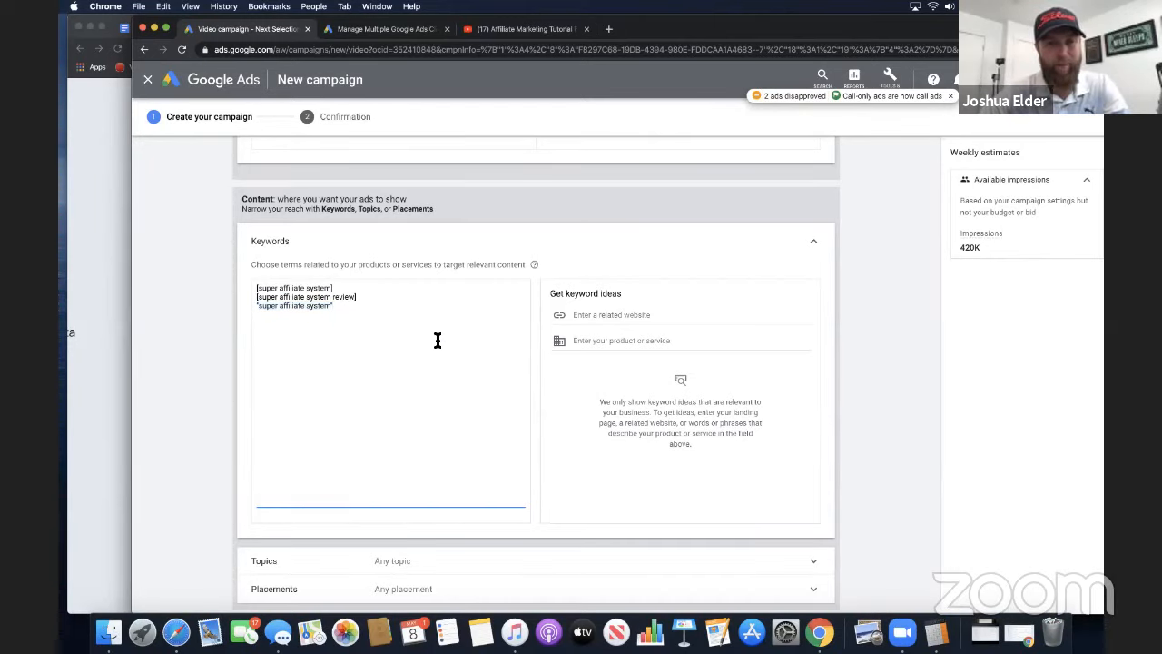
Add super affiliate system without quotes or brackets as a fourth keyword line and highlight it for review
key("Return")
type("super affi")
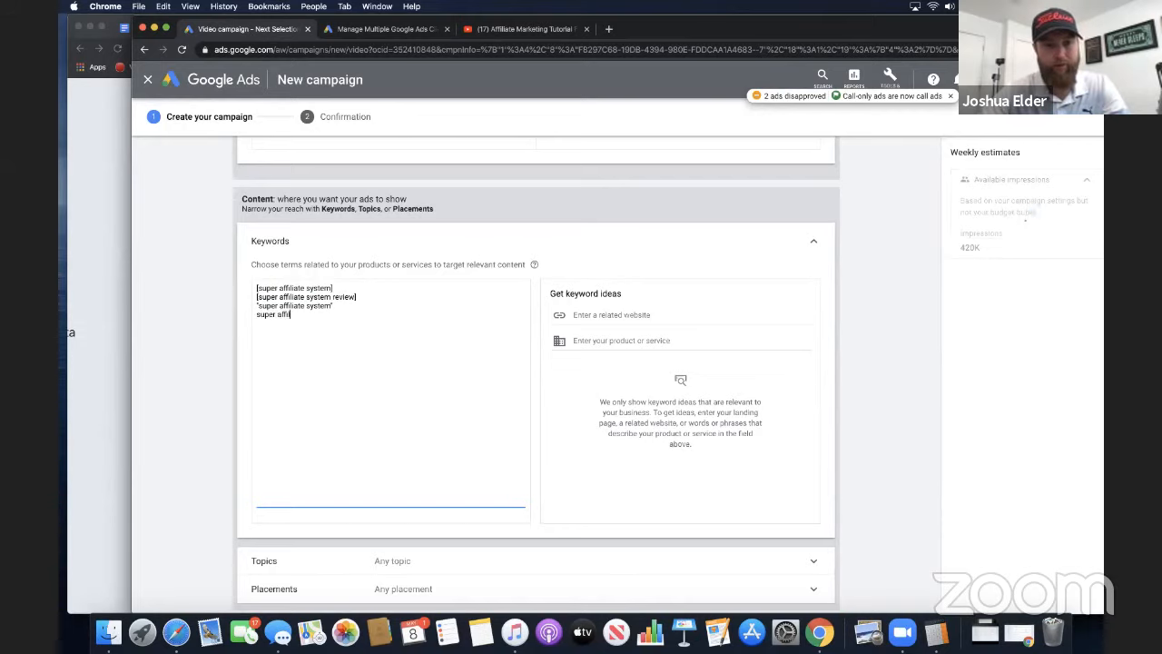
type("liate system")
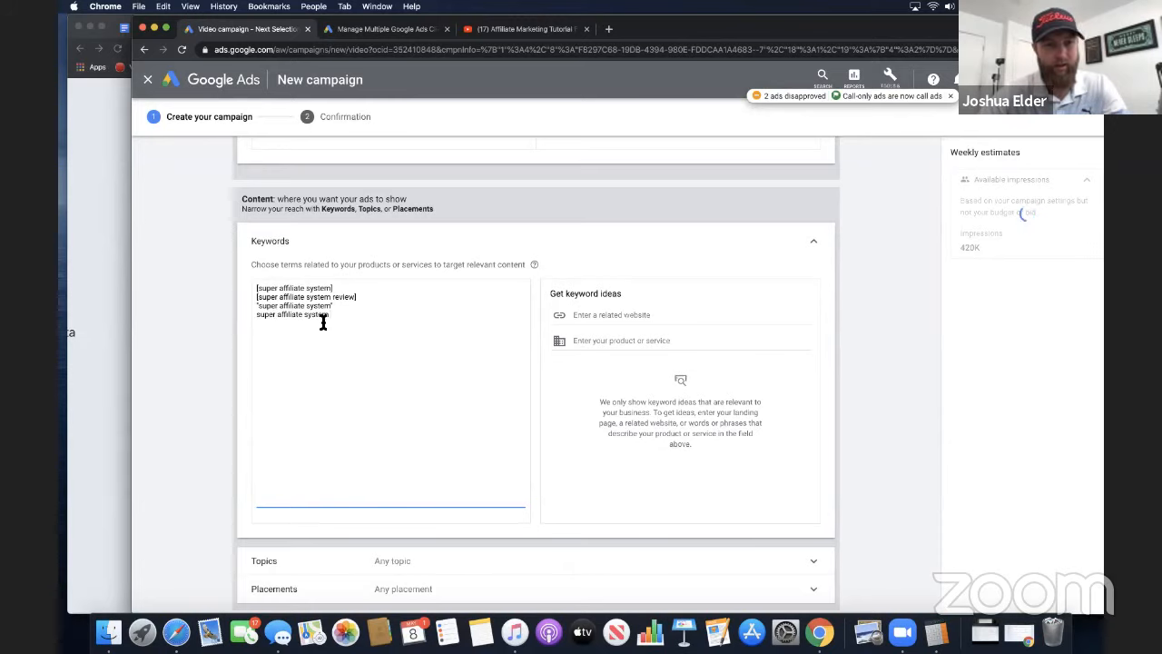
left_click_drag(337, 318, 264, 316)
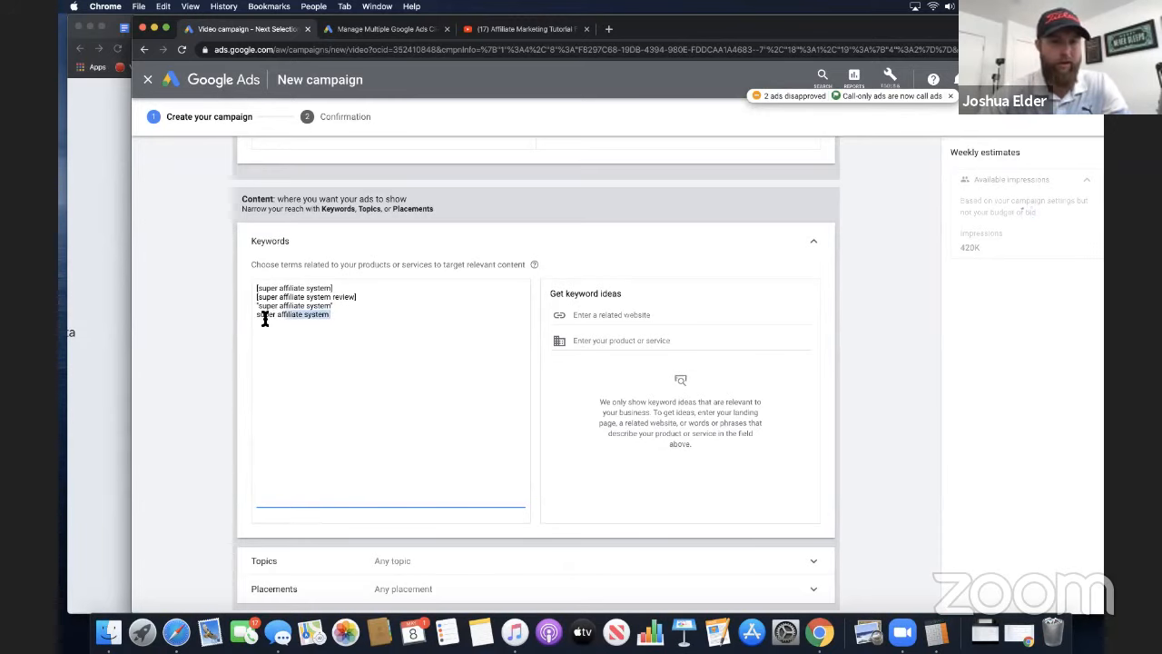
left_click(322, 328)
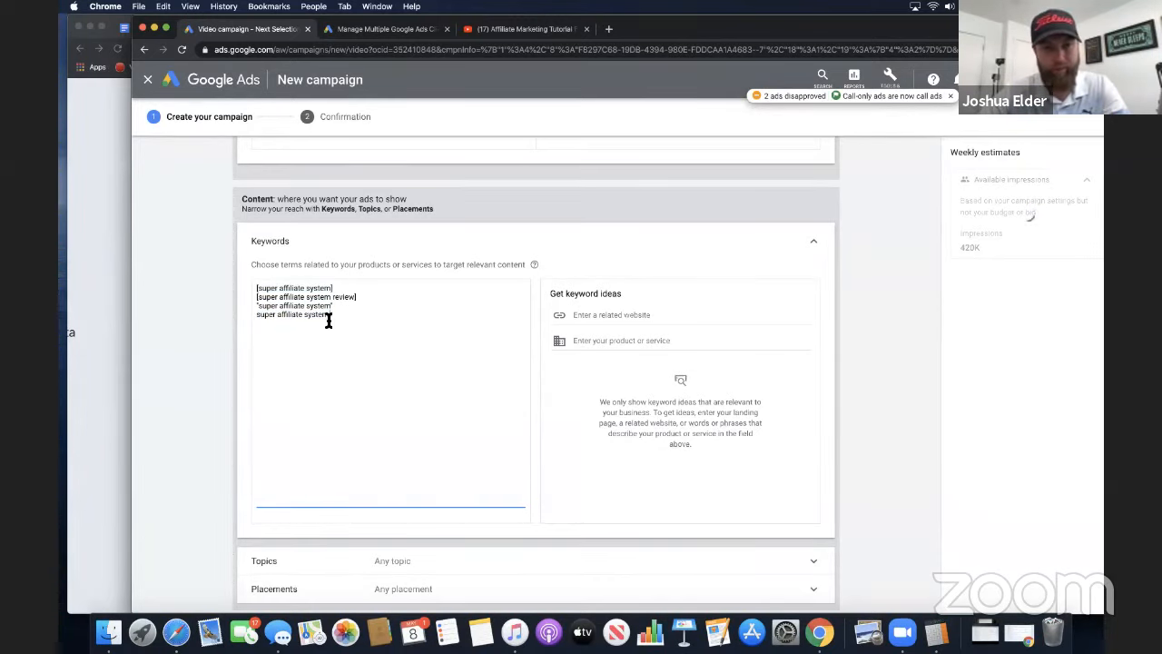
left_click_drag(329, 319, 259, 319)
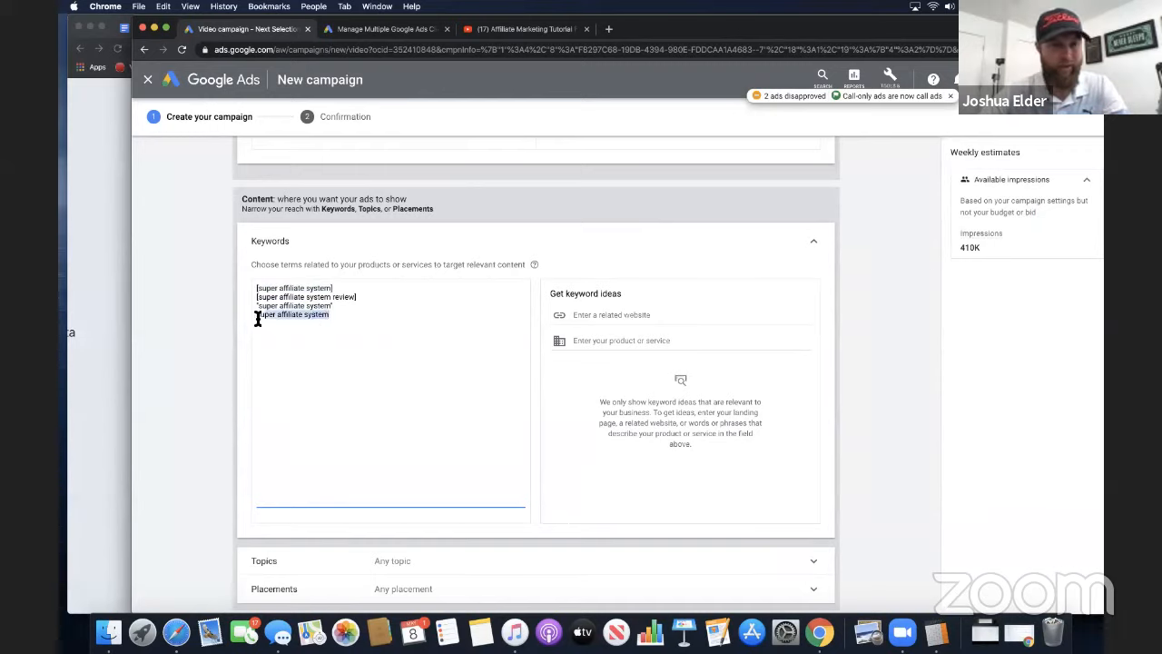
left_click(275, 318)
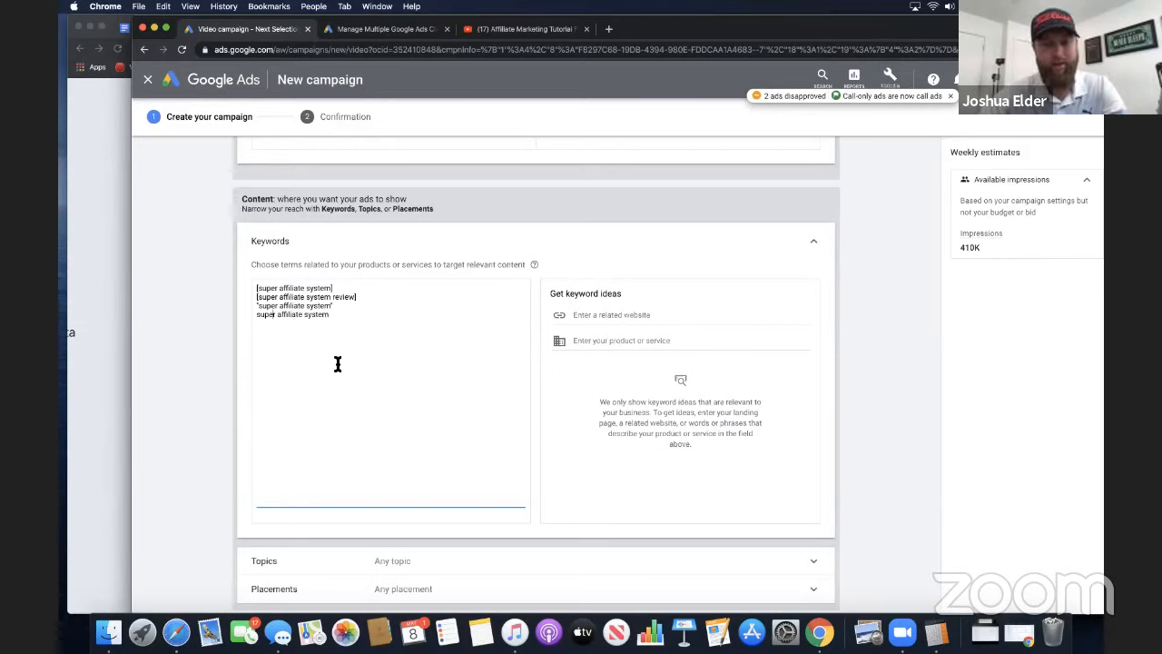
left_click_drag(303, 314, 325, 316)
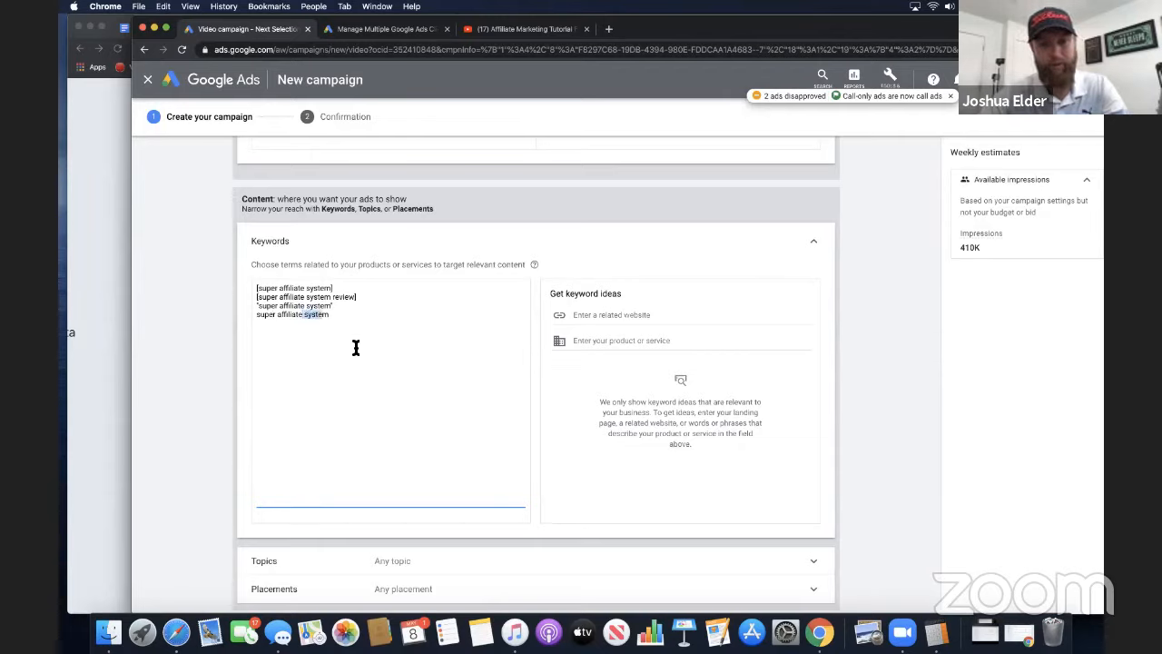
Delete the unquoted super affiliate system line from the ad group's keywords
left_click(337, 317)
left_click_drag(337, 318, 258, 320)
key("BackSpace")
key("BackSpace")
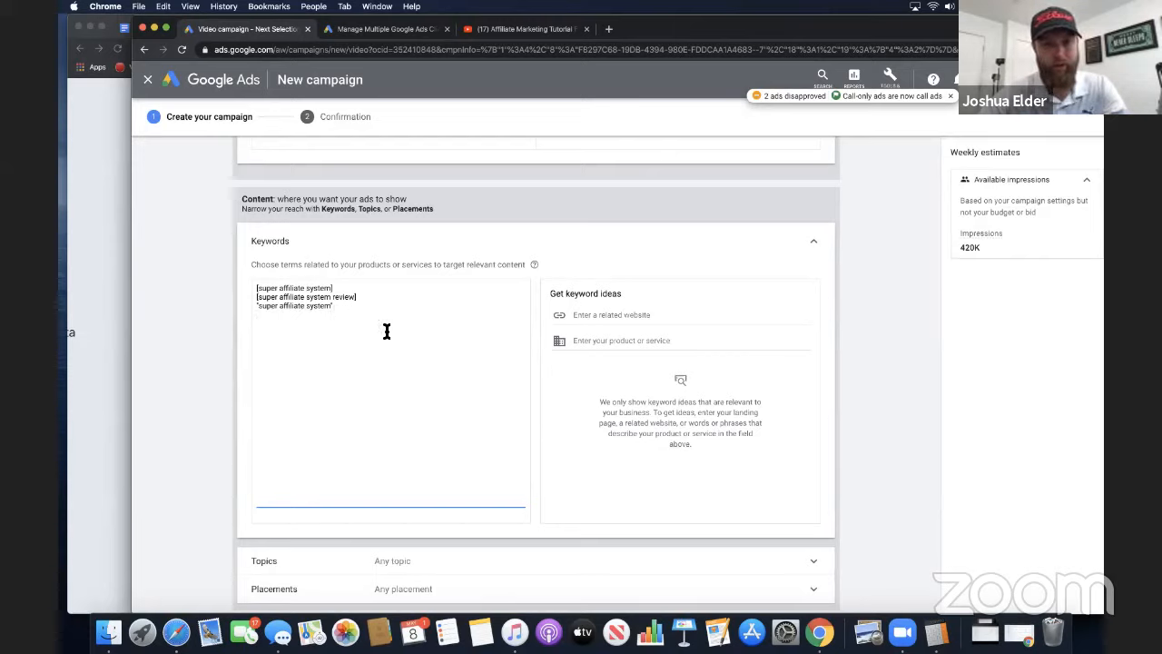
scroll(384, 329, "down", 1)
scroll(386, 313, "up", 15)
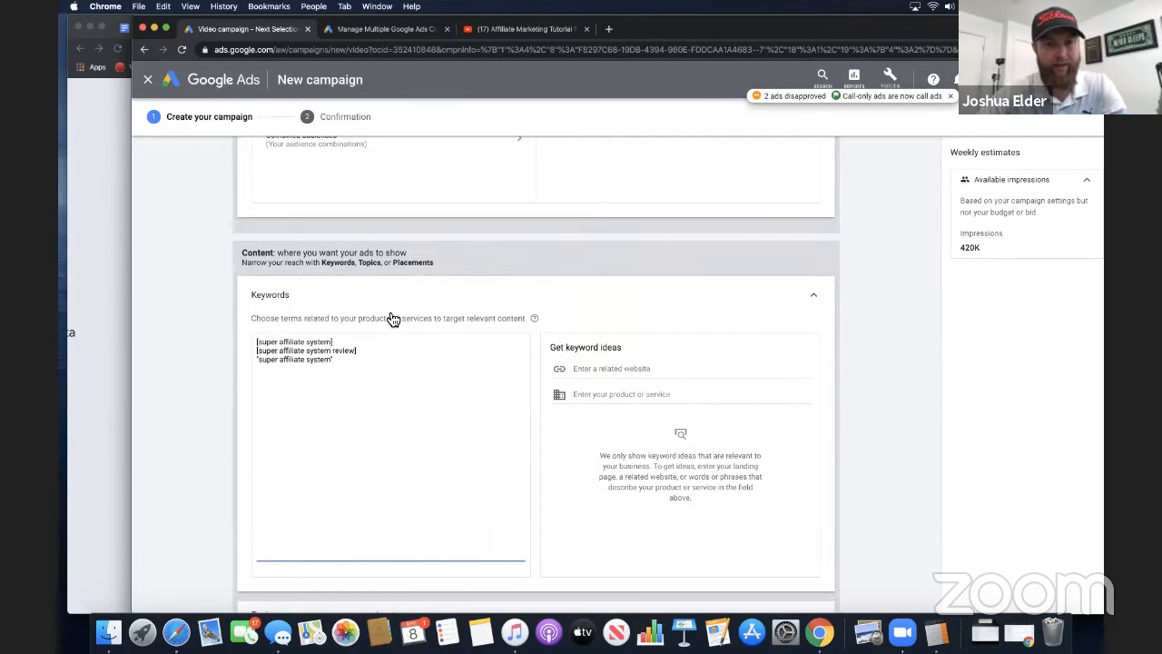
Append "super affiliate system" to the end of the campaign name
left_click(509, 232)
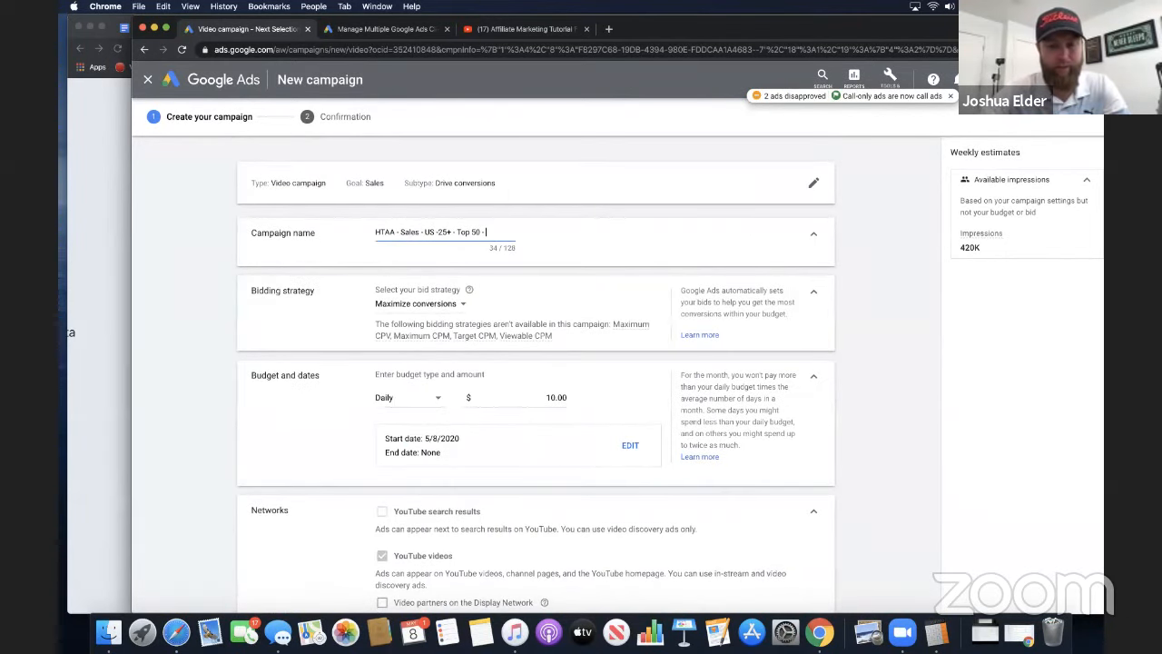
type("super affiliate system")
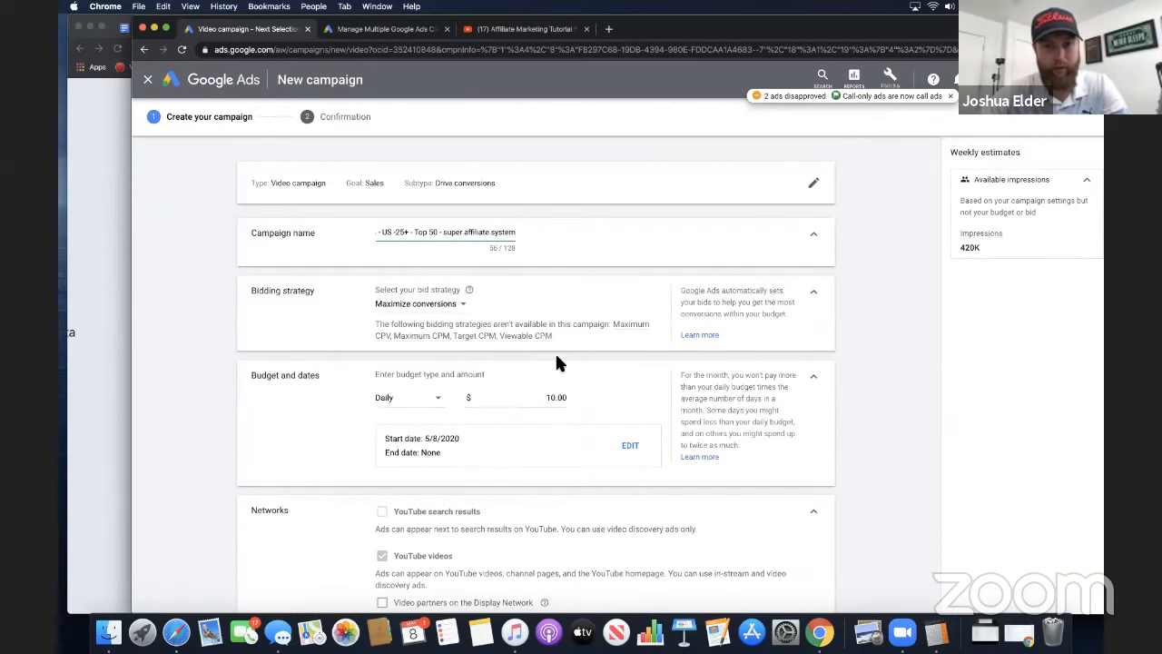
Expand the Topics targeting and examine the available topic categories alongside the ad group's keyword list
scroll(556, 361, "down", 15)
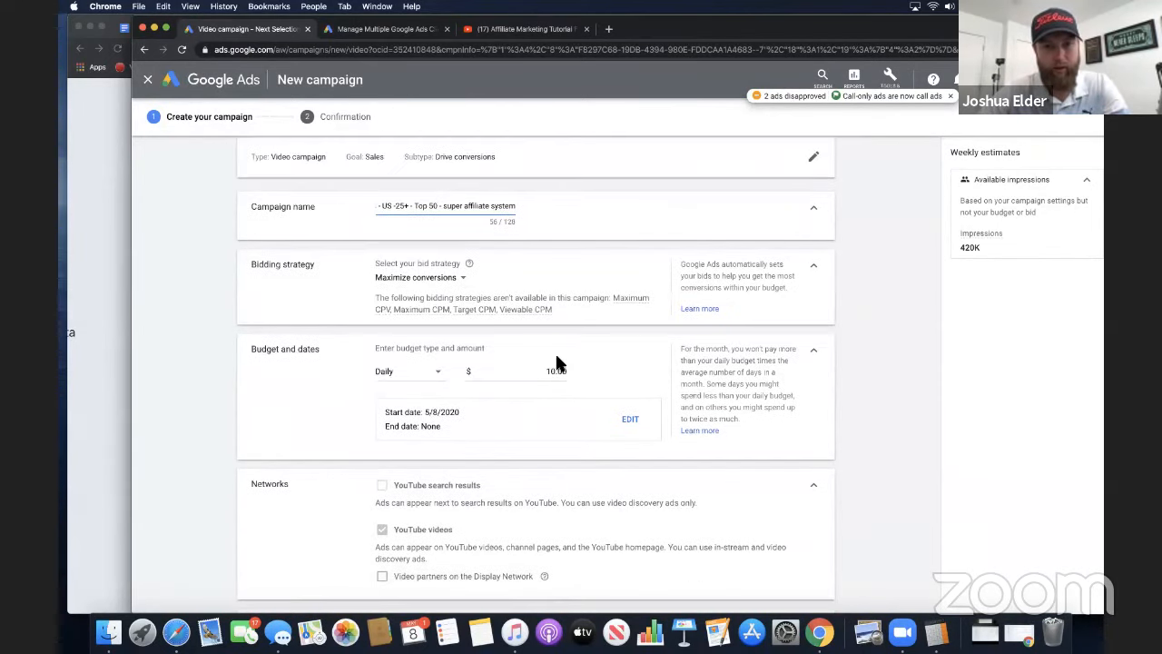
scroll(557, 361, "down", 5)
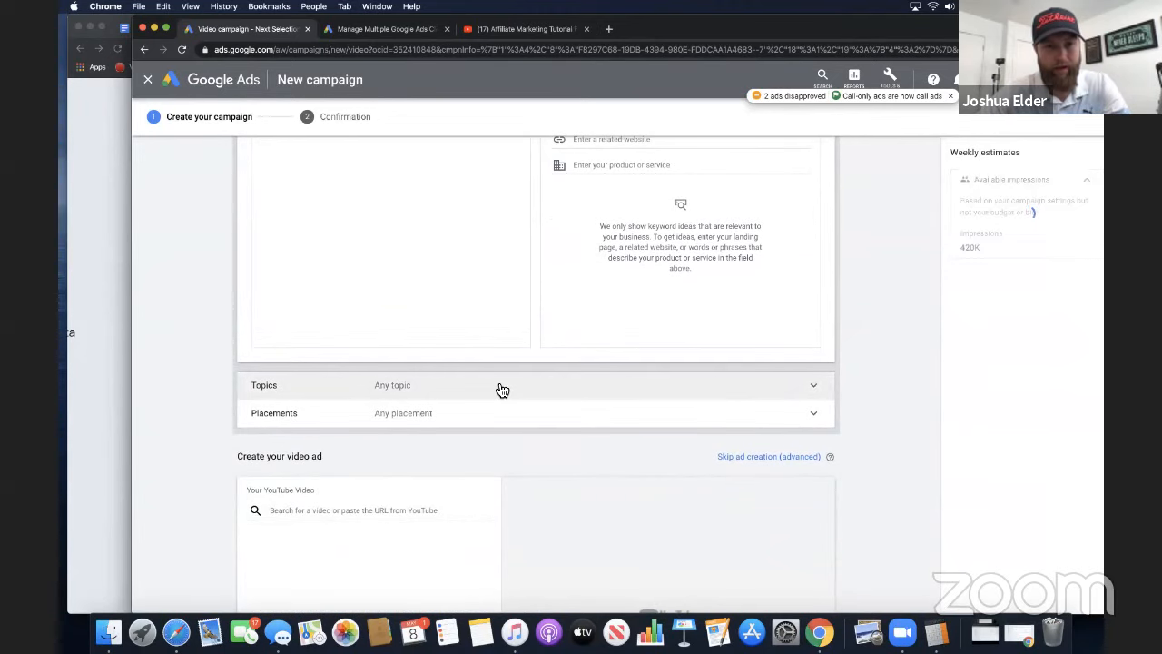
left_click(499, 390)
scroll(427, 433, "down", 5)
scroll(382, 481, "up", 5)
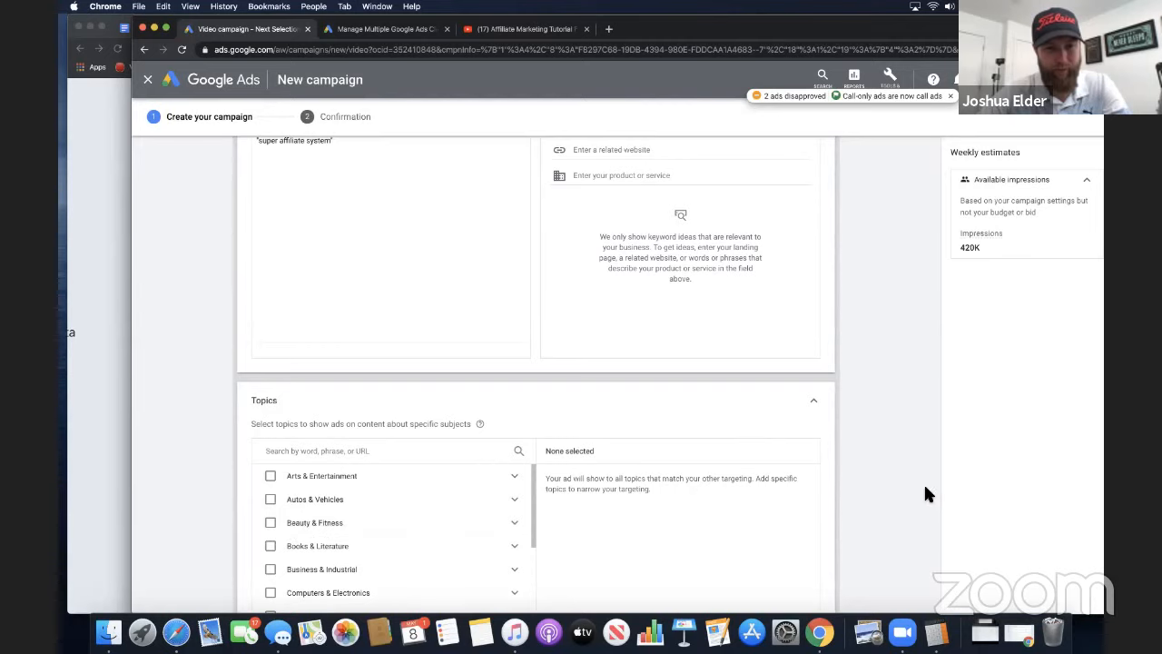
scroll(926, 493, "down", 2)
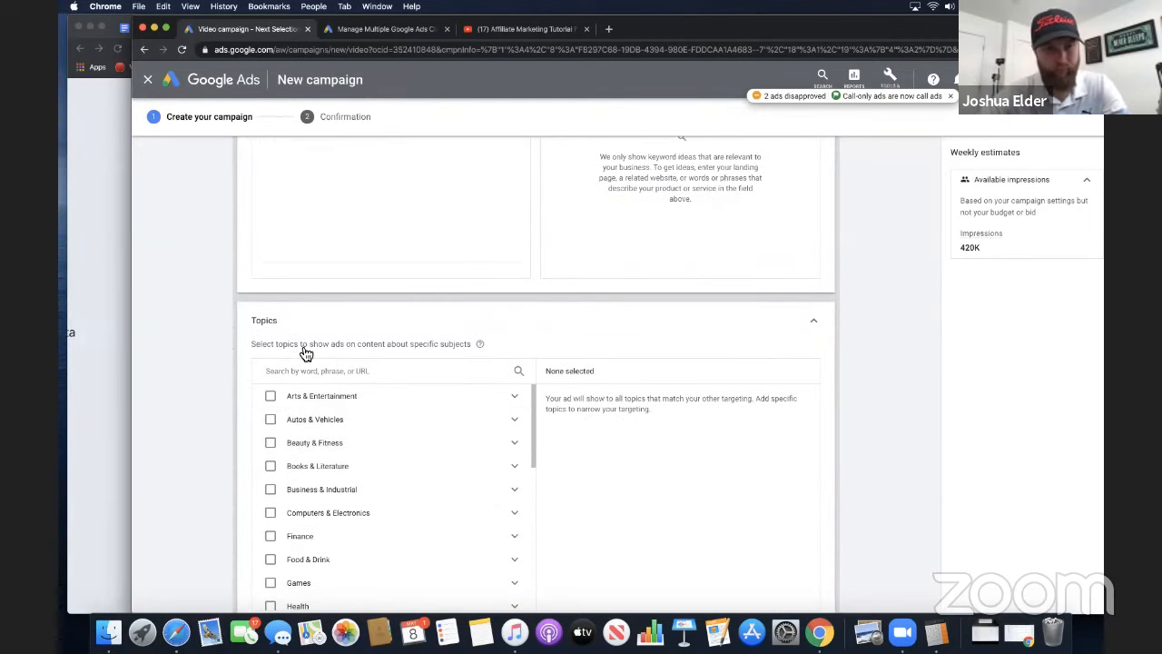
scroll(336, 312, "up", 2)
scroll(336, 308, "up", 1)
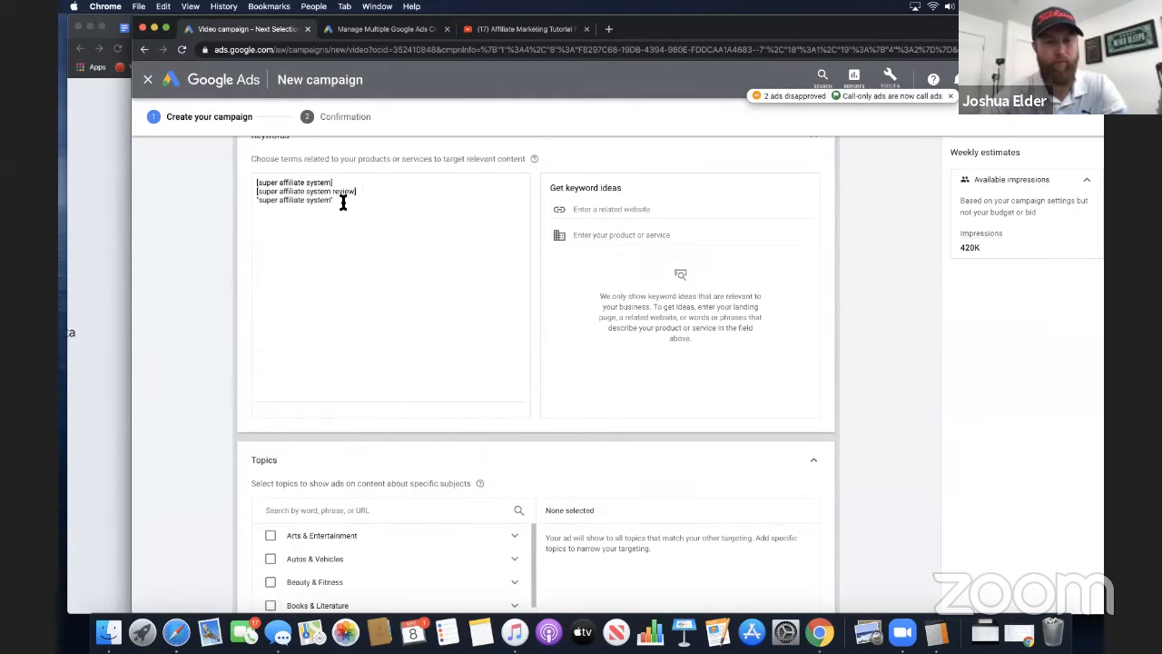
scroll(449, 443, "down", 4)
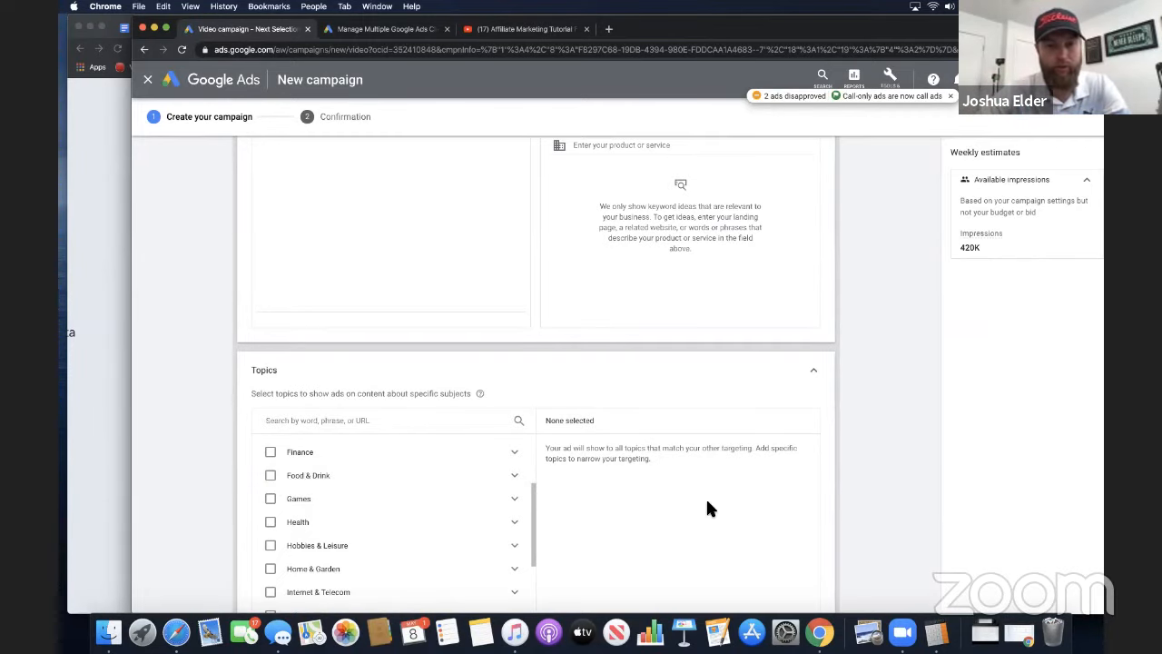
Expand the Placements targeting and search its YouTube videos category for "super affiliate system"
scroll(865, 480, "down", 5)
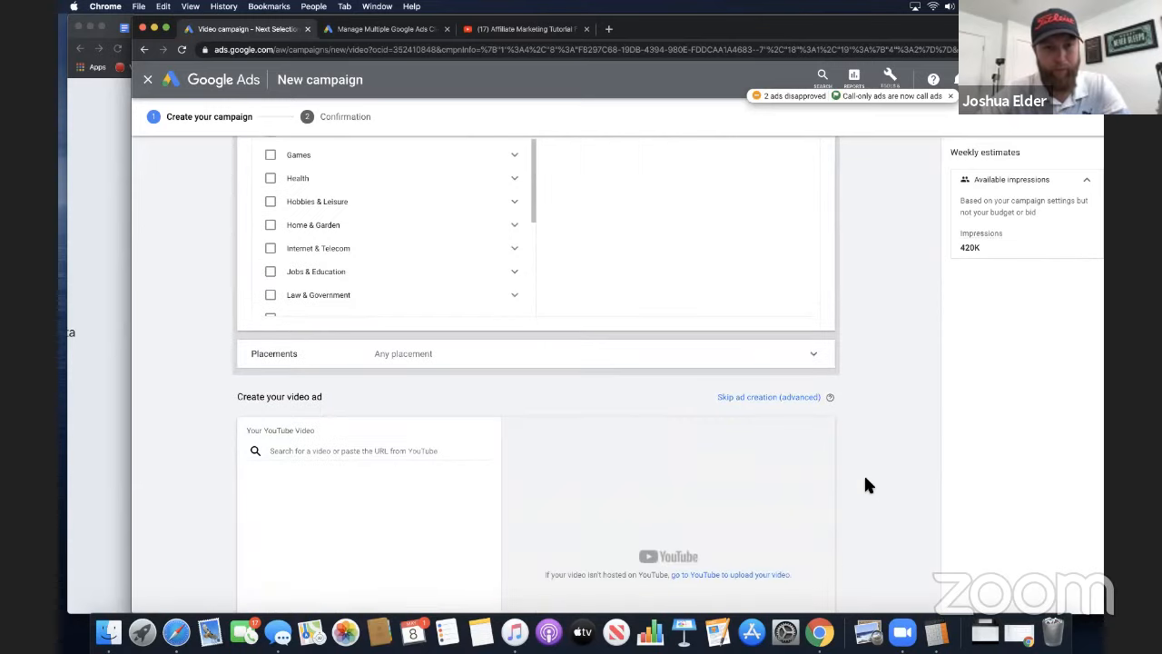
left_click(519, 362)
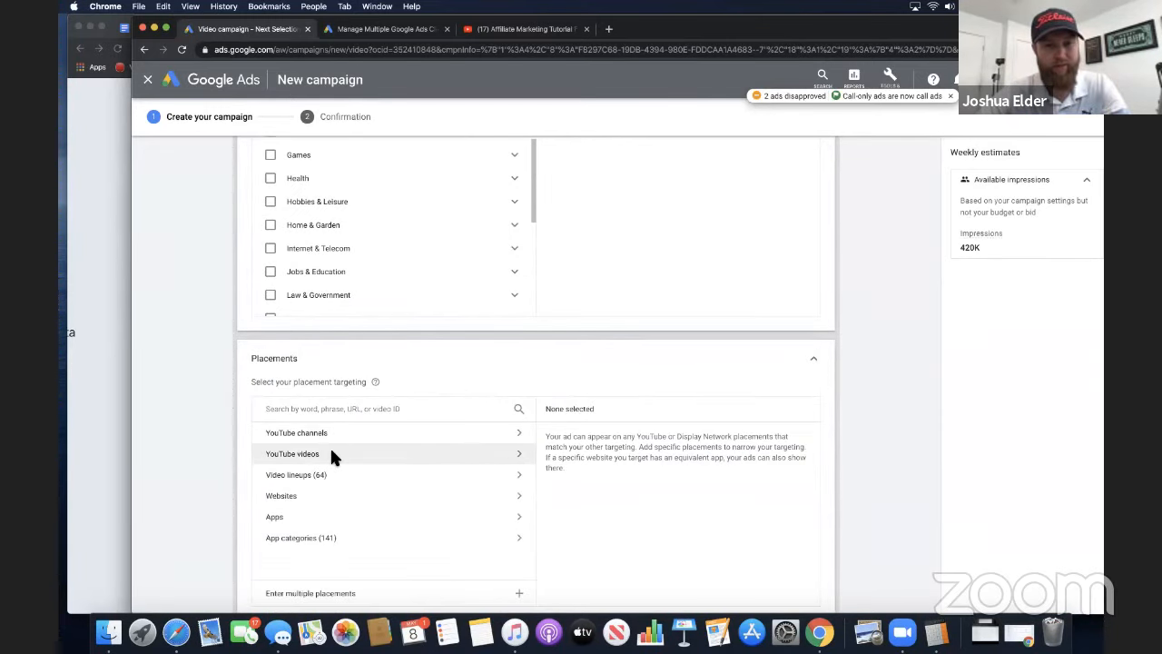
left_click(517, 455)
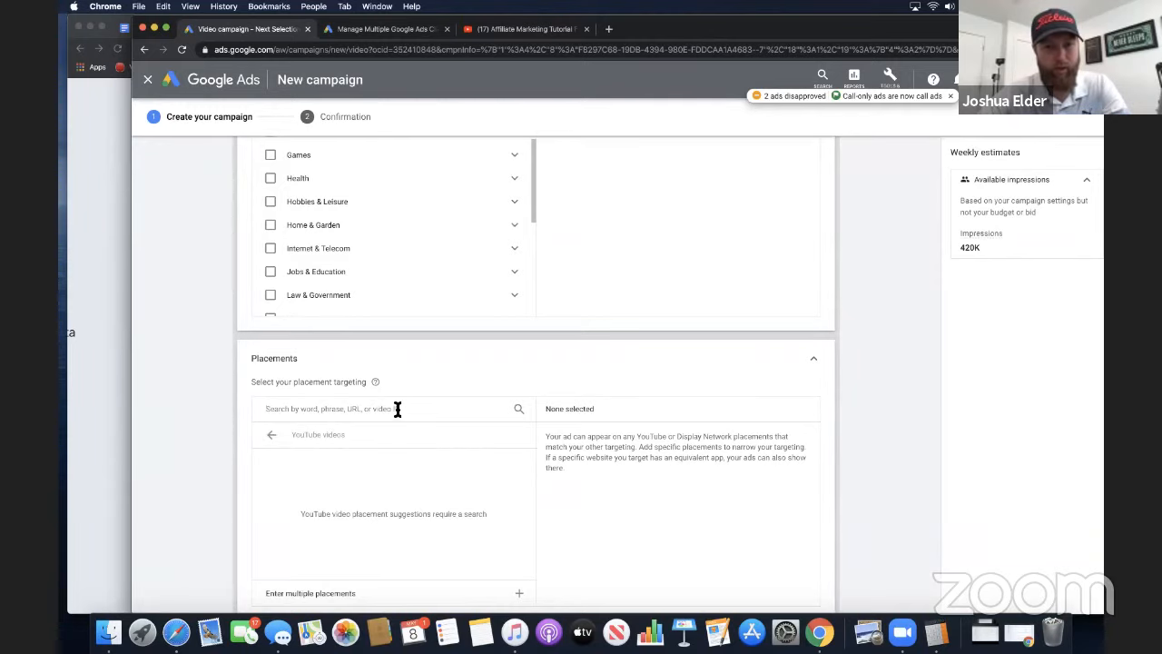
type("super af")
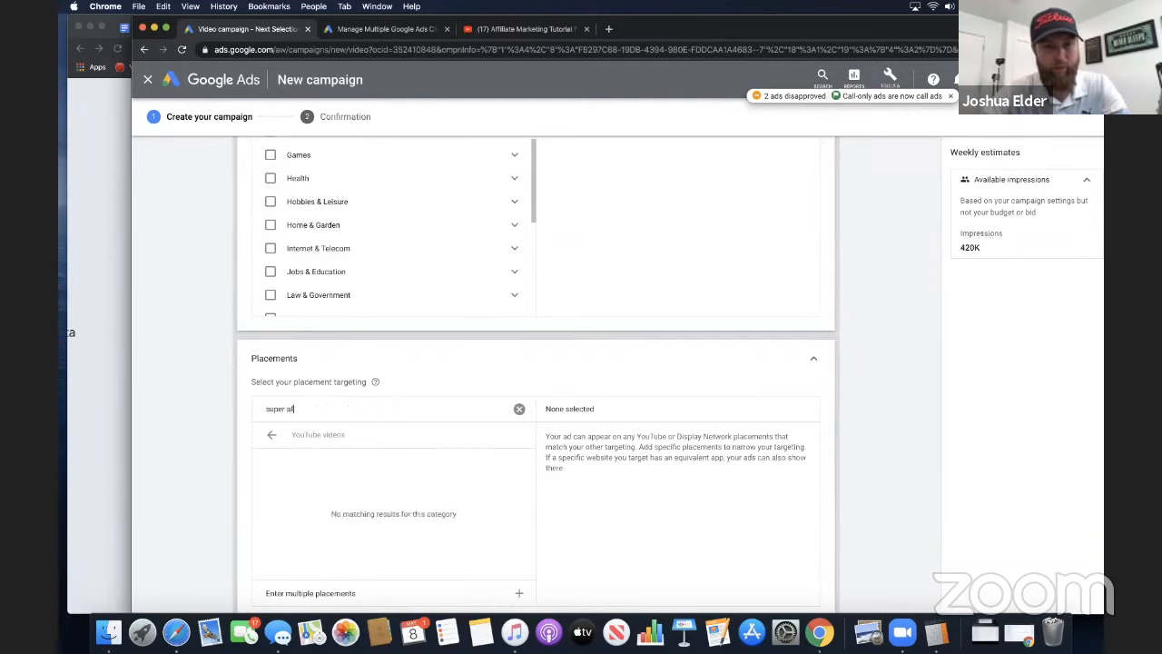
type("filiate system")
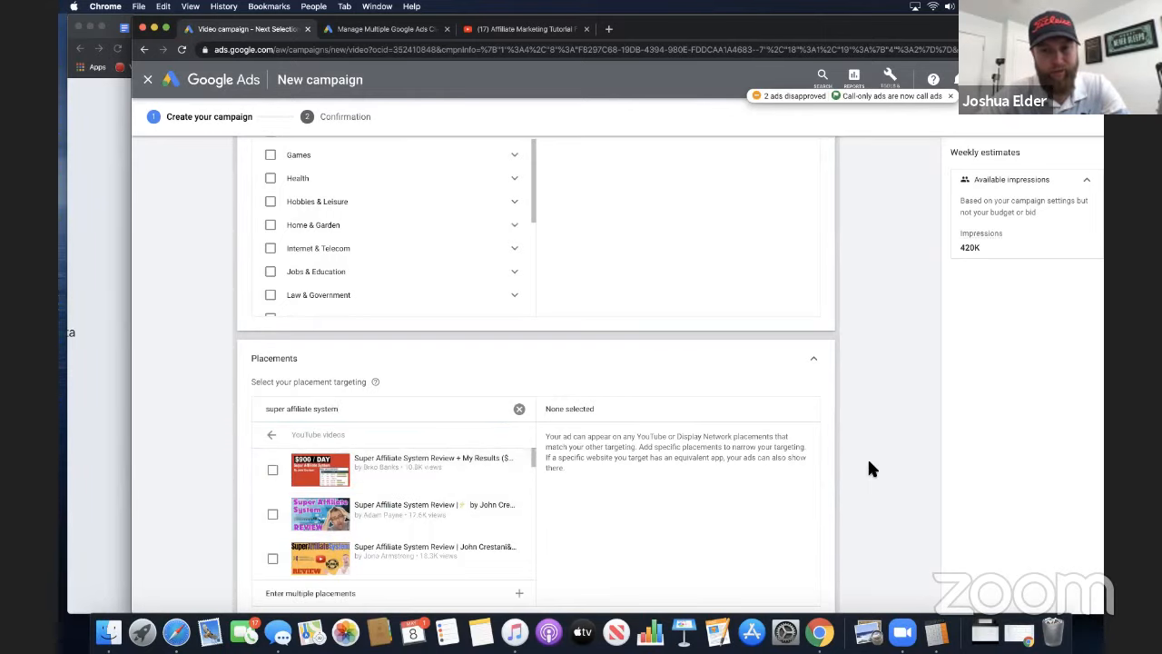
Select the first four Super Affiliate System Review videos from the search results as placements
scroll(875, 472, "down", 1)
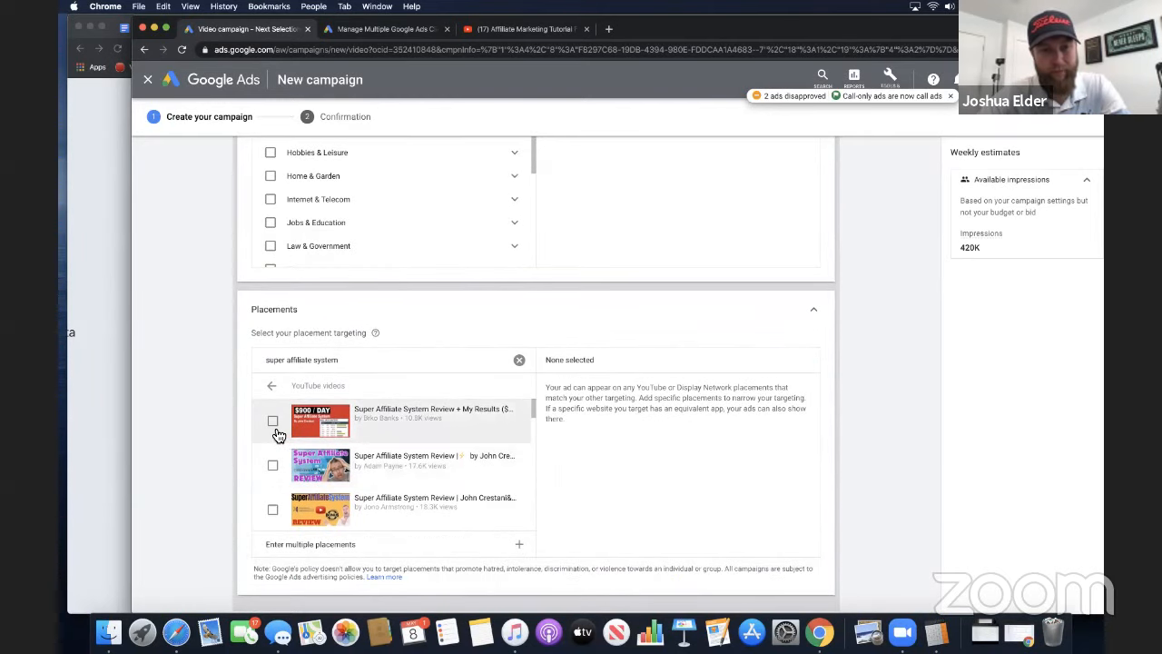
left_click(274, 423)
left_click(275, 465)
left_click(276, 509)
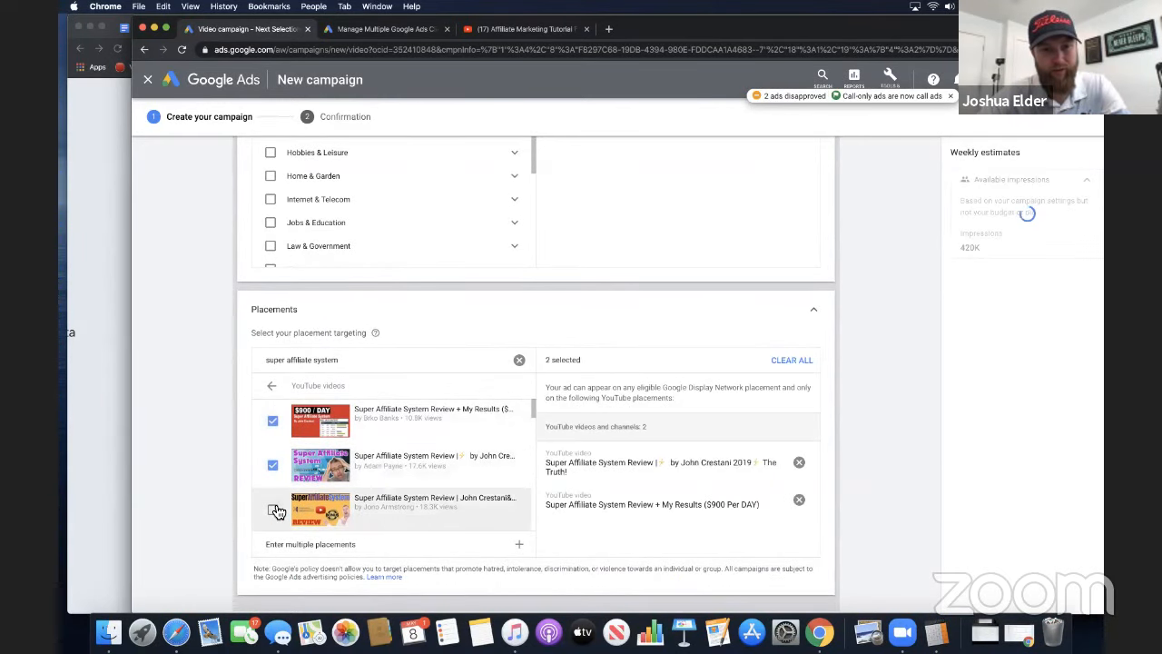
scroll(288, 513, "down", 2)
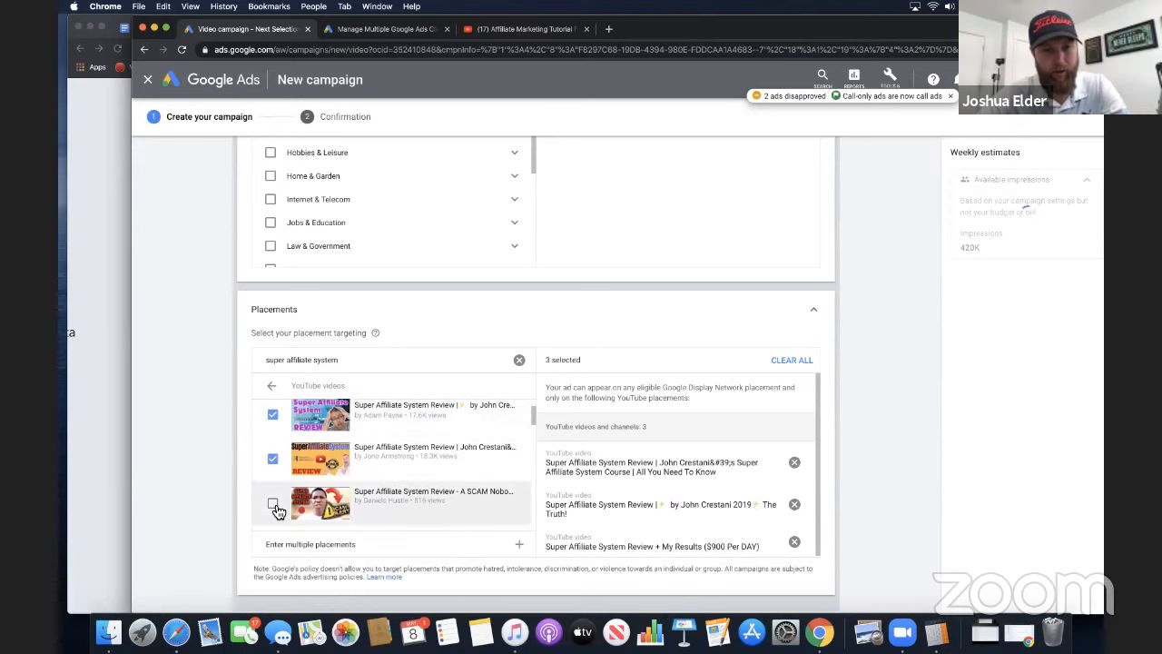
left_click(325, 502)
scroll(325, 502, "down", 2)
scroll(679, 530, "down", 5)
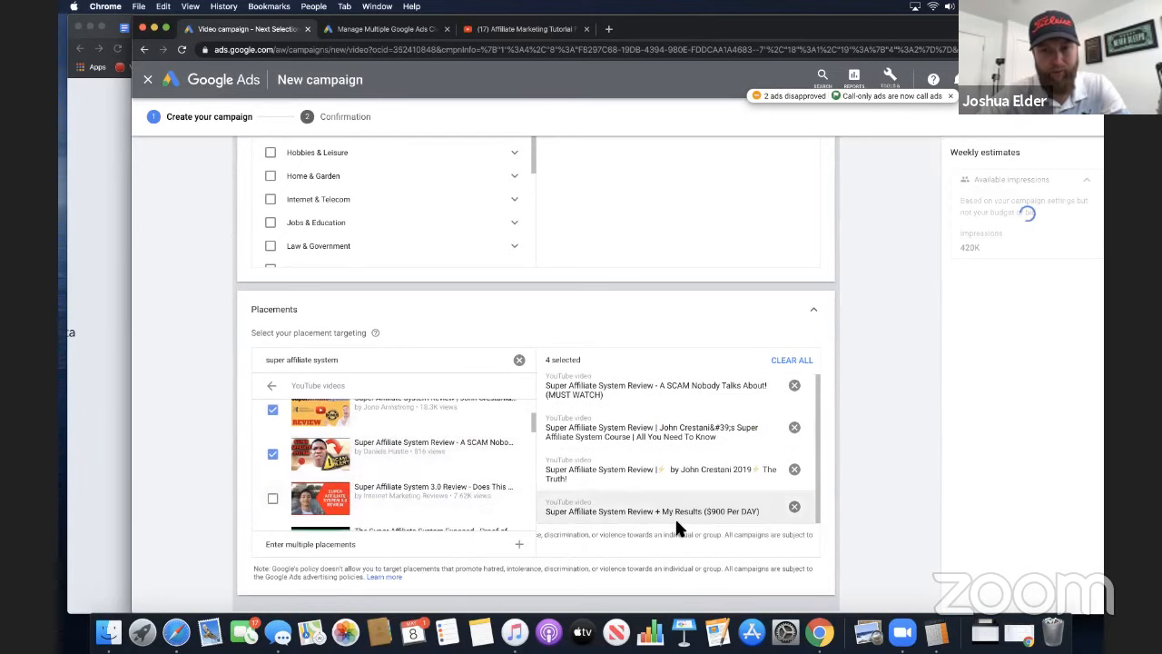
Remove all four selected YouTube videos from the placement targeting
scroll(676, 529, "up", 3)
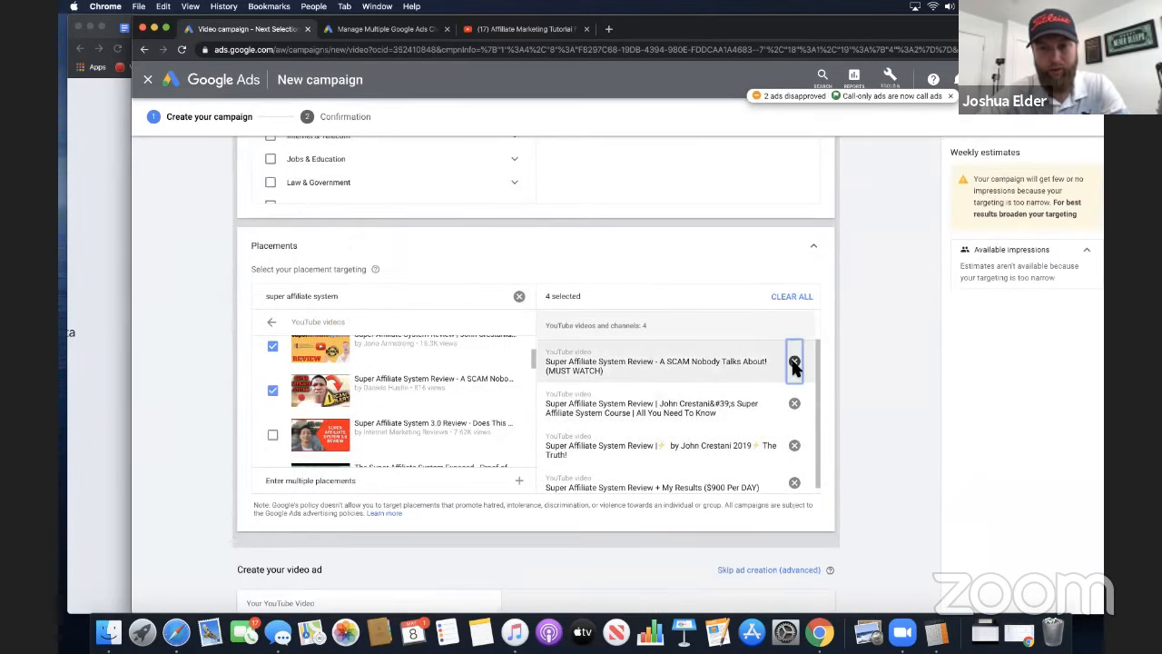
left_click(795, 364)
left_click(795, 397)
left_click(795, 397)
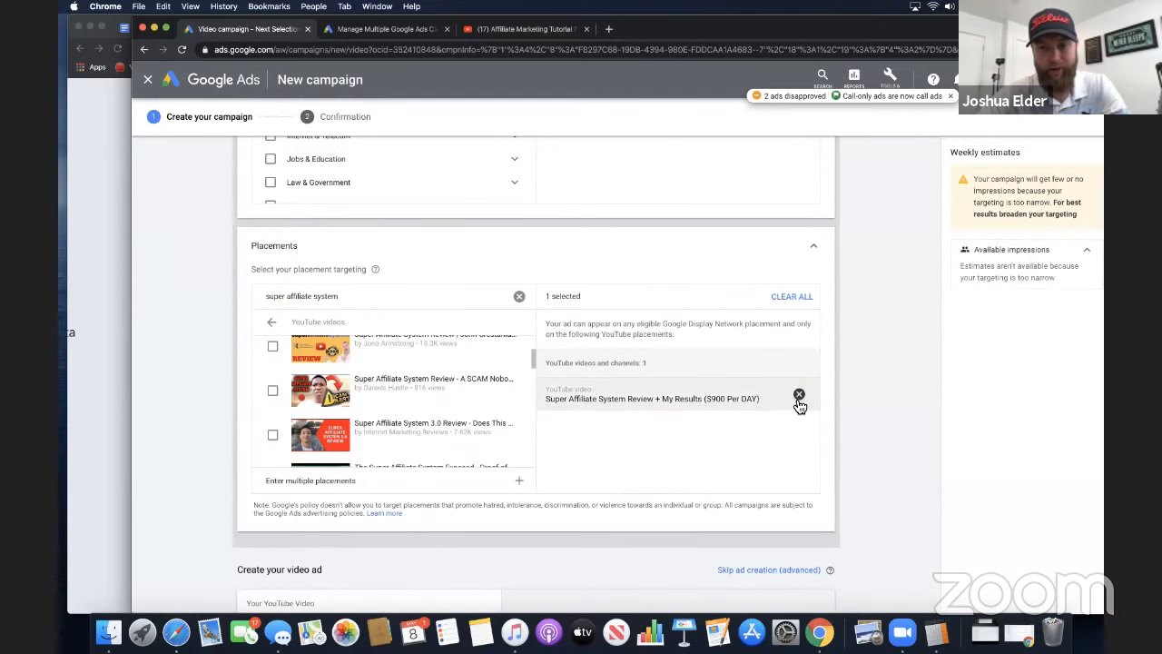
left_click(798, 397)
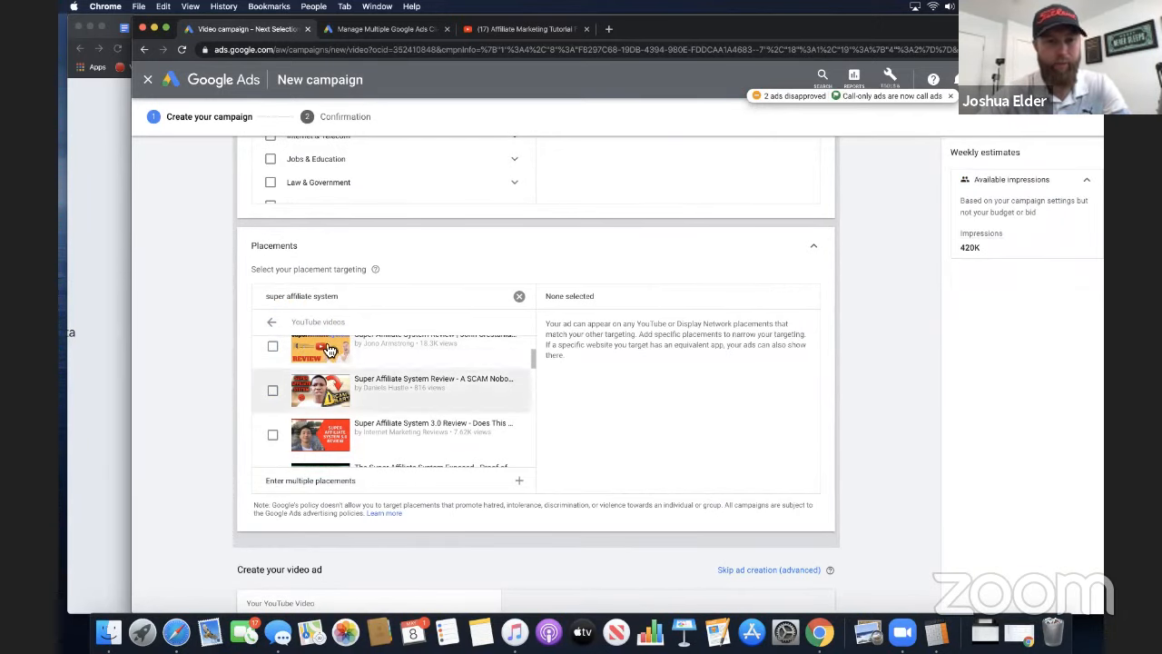
Recheck the ad group's keywords and activate the YouTube video search field for creating the video ad
scroll(357, 397, "up", 2)
scroll(187, 390, "up", 3)
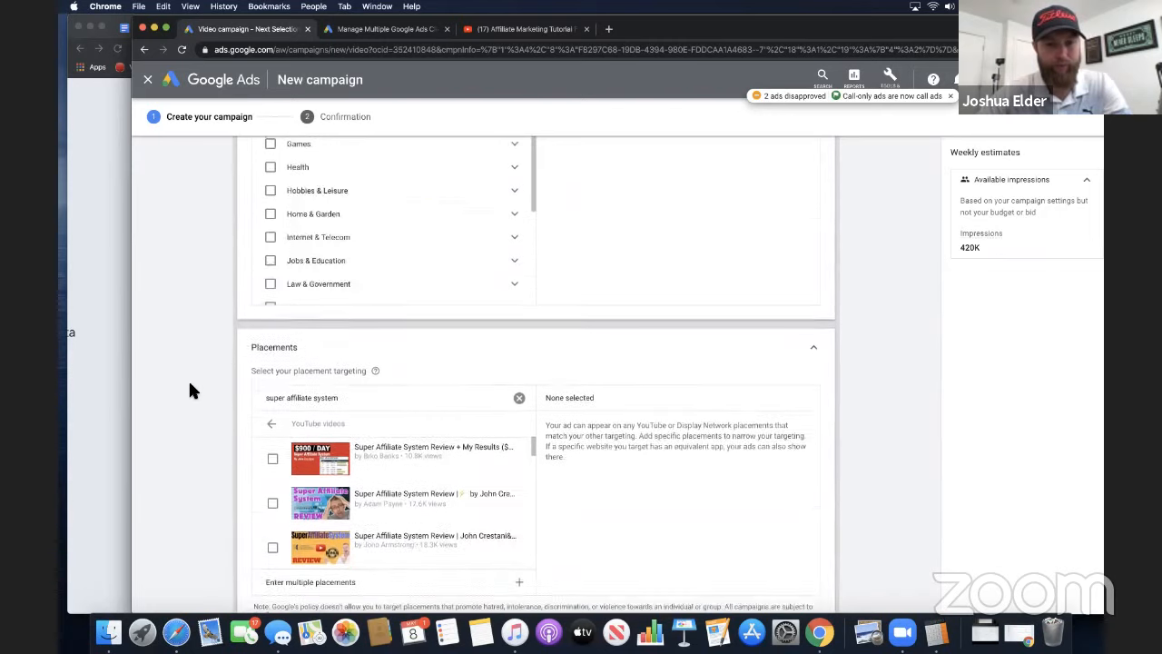
scroll(189, 390, "up", 5)
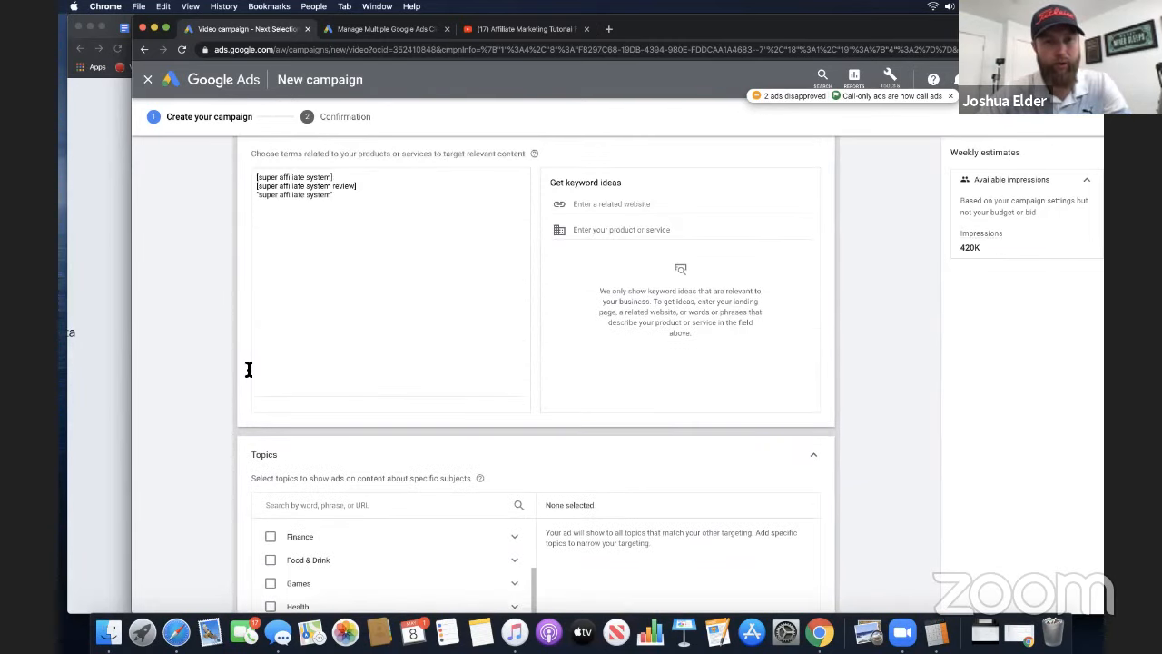
scroll(259, 373, "down", 6)
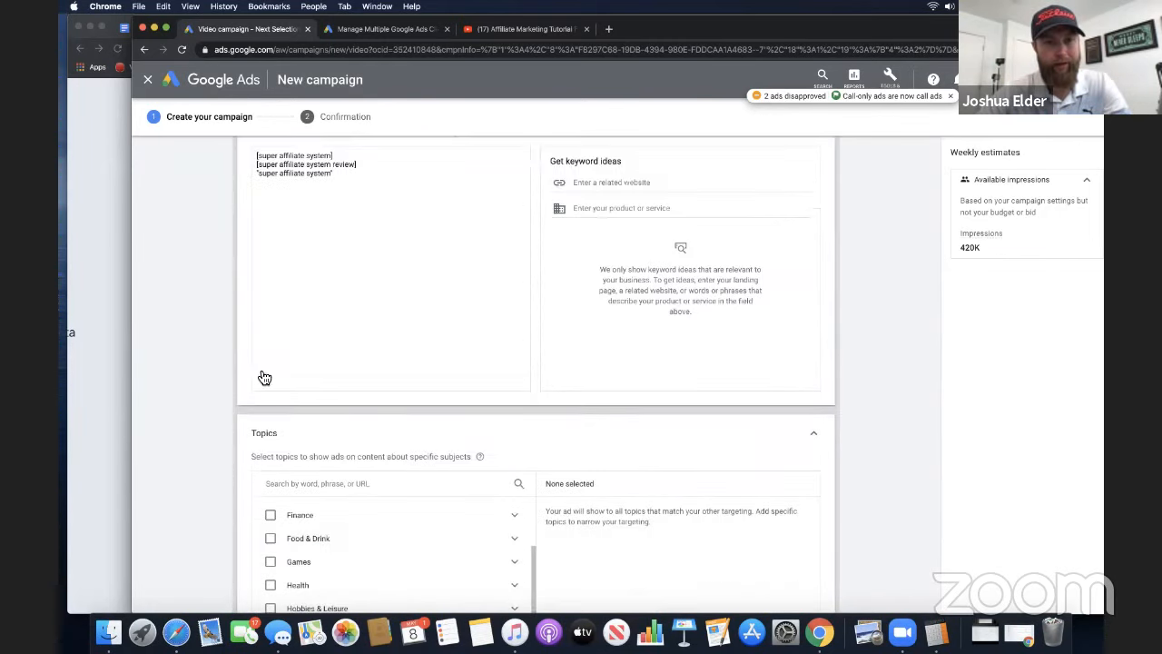
scroll(259, 372, "down", 10)
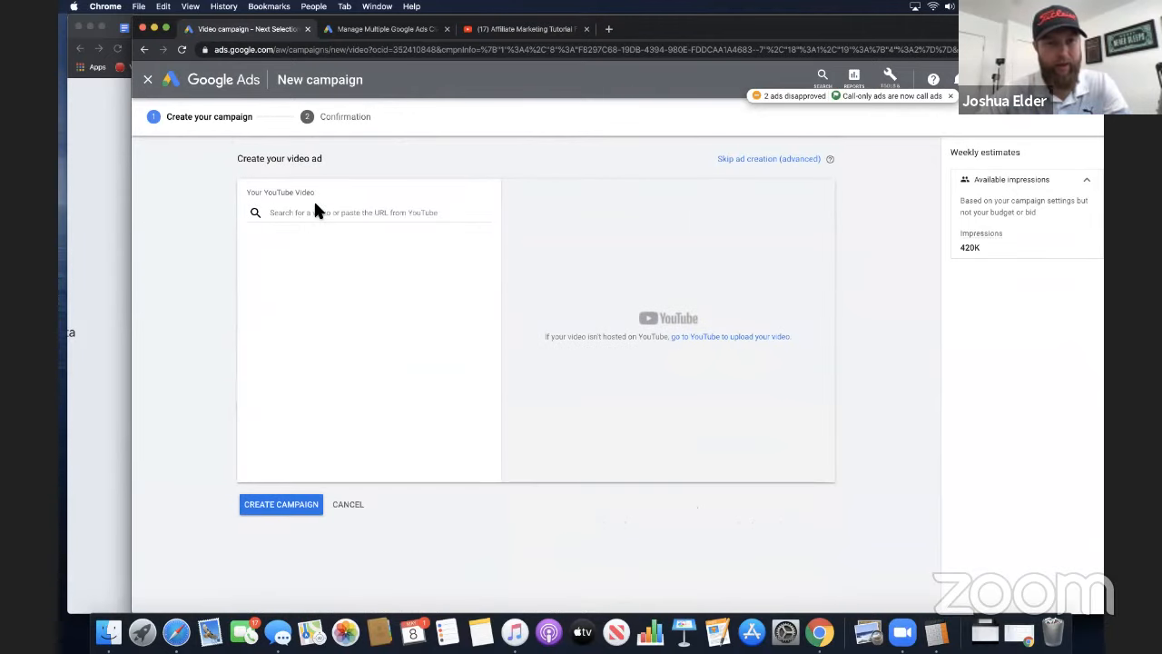
left_click(311, 213)
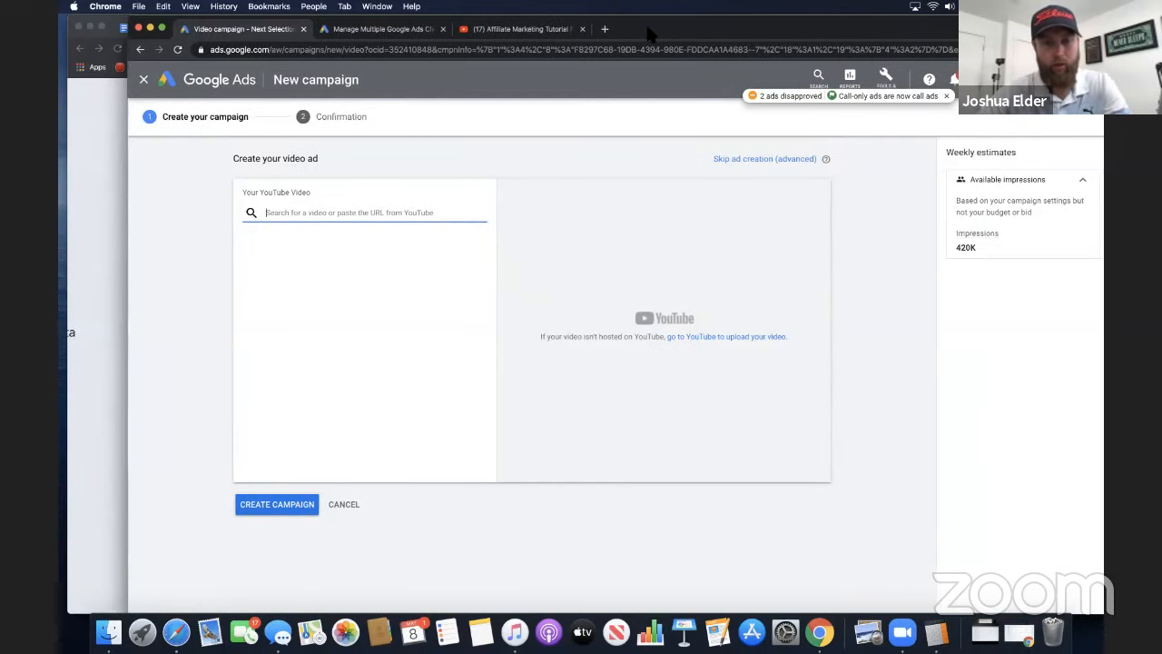
left_click_drag(690, 38, 653, 37)
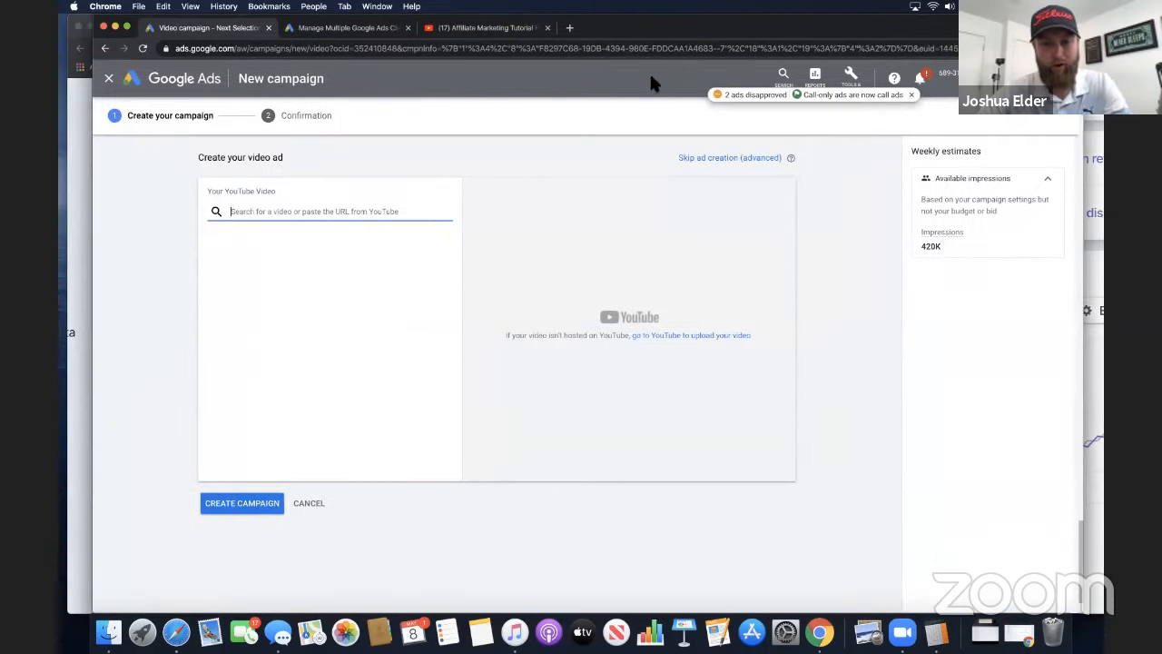
right_click(820, 628)
left_click(857, 505)
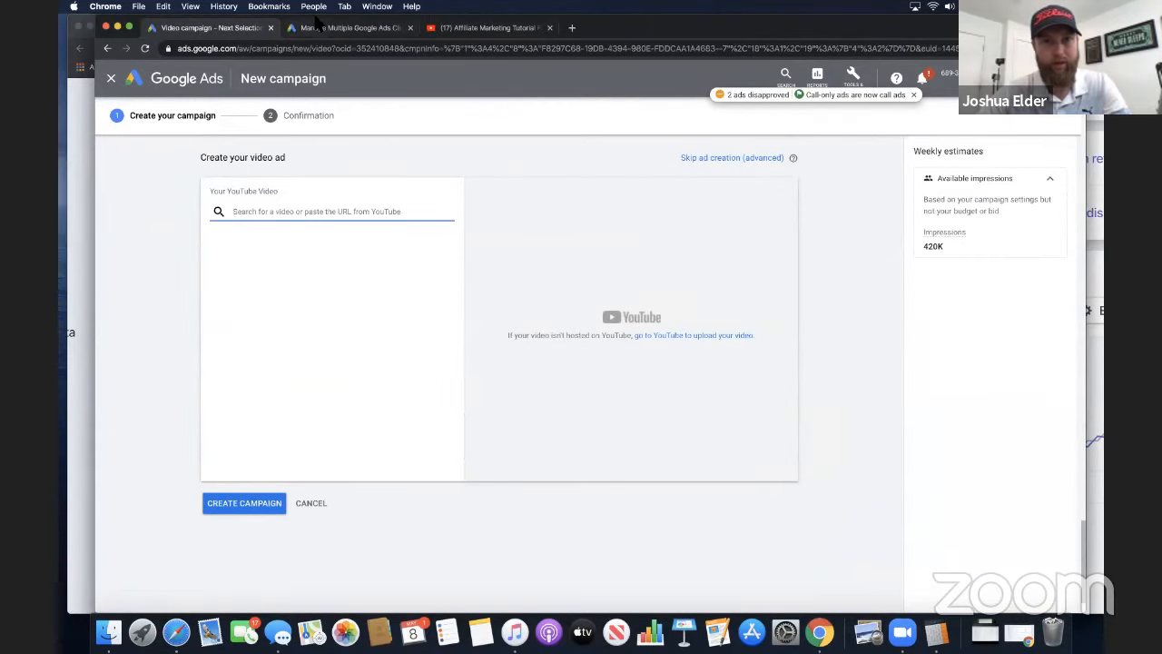
left_click_drag(316, 18, 312, 59)
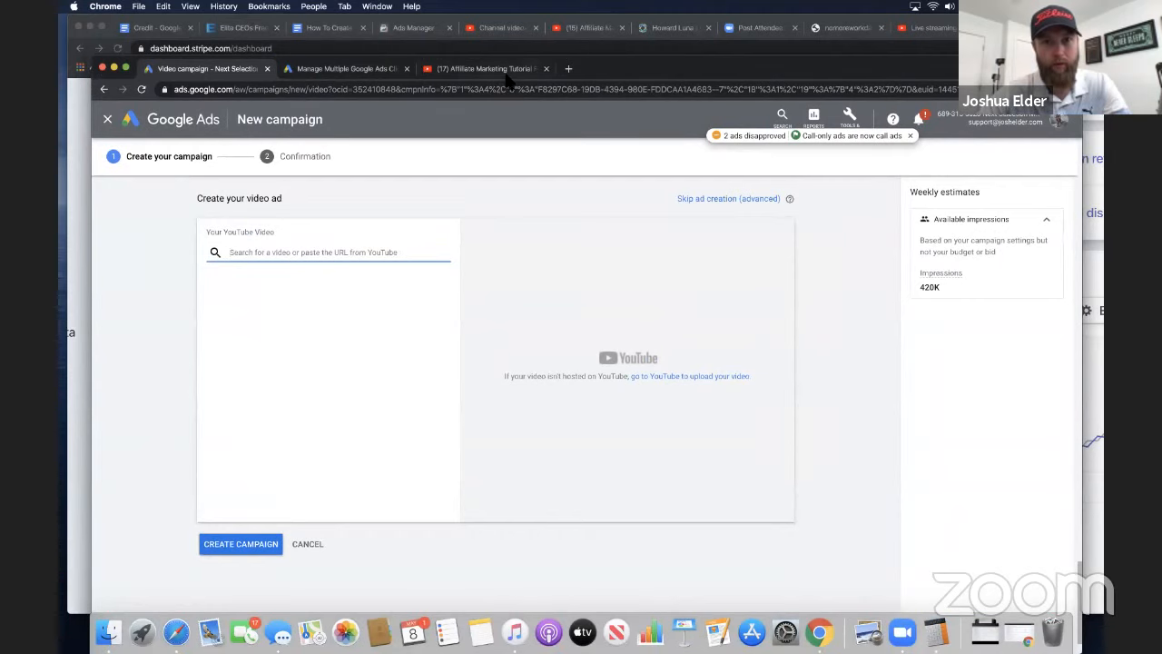
Switch to the open YouTube page and open the signed-in account's own channel
left_click(485, 69)
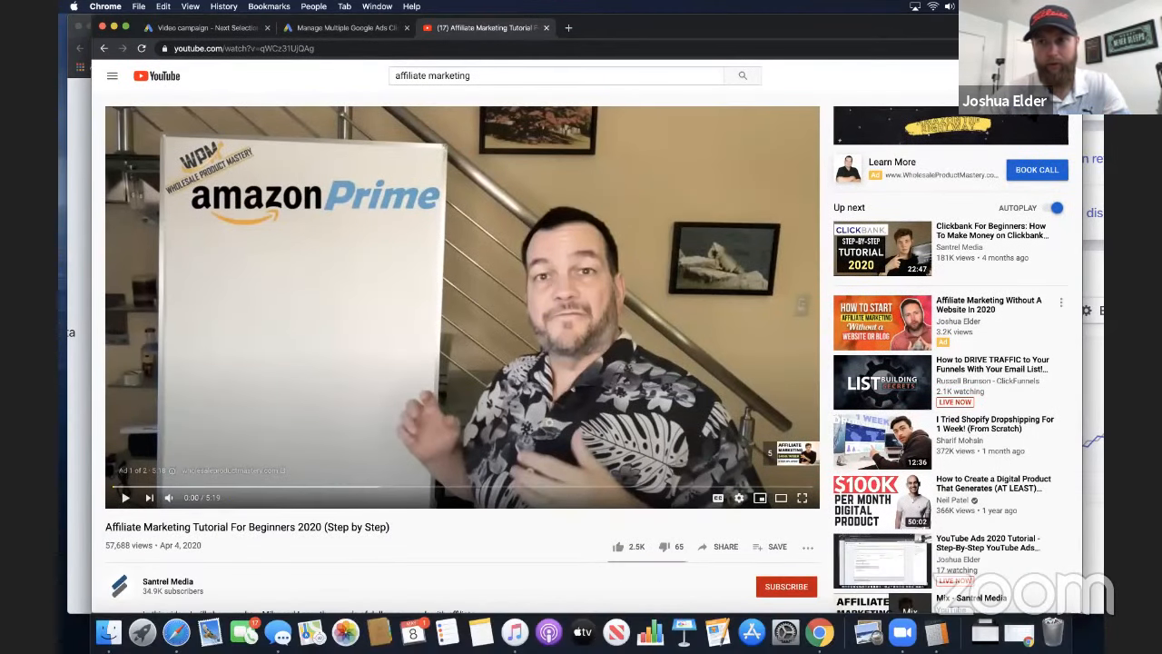
left_click(1058, 76)
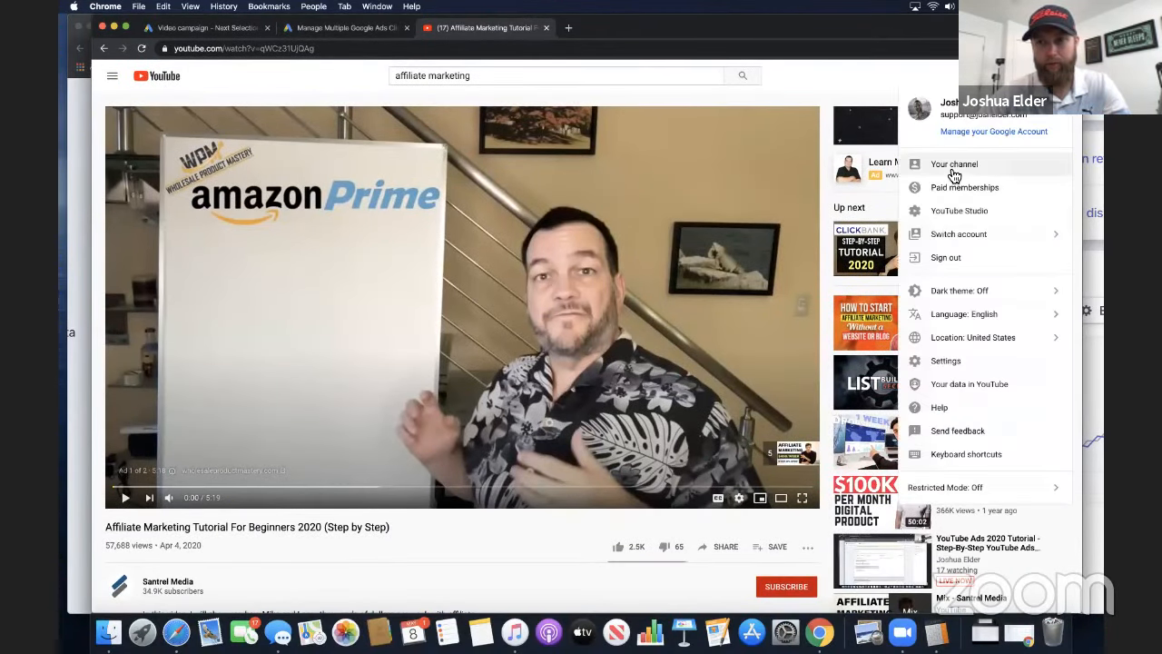
left_click(953, 167)
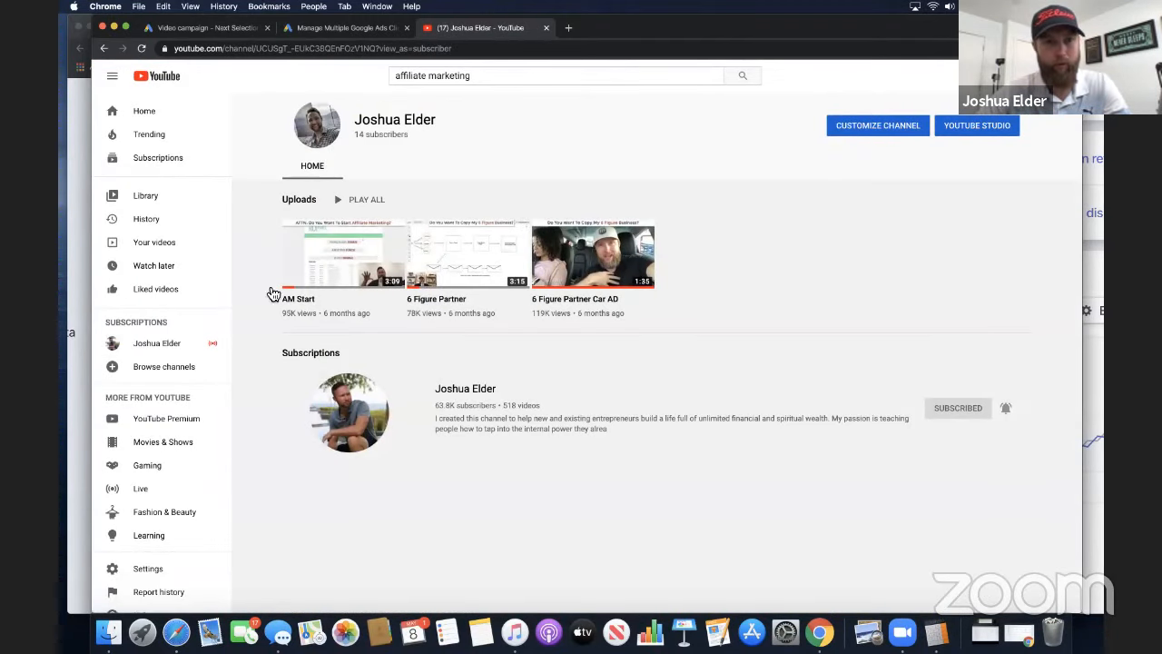
Open the channel's video list in YouTube Studio and open the details of the Office AD 2 video
left_click(960, 130)
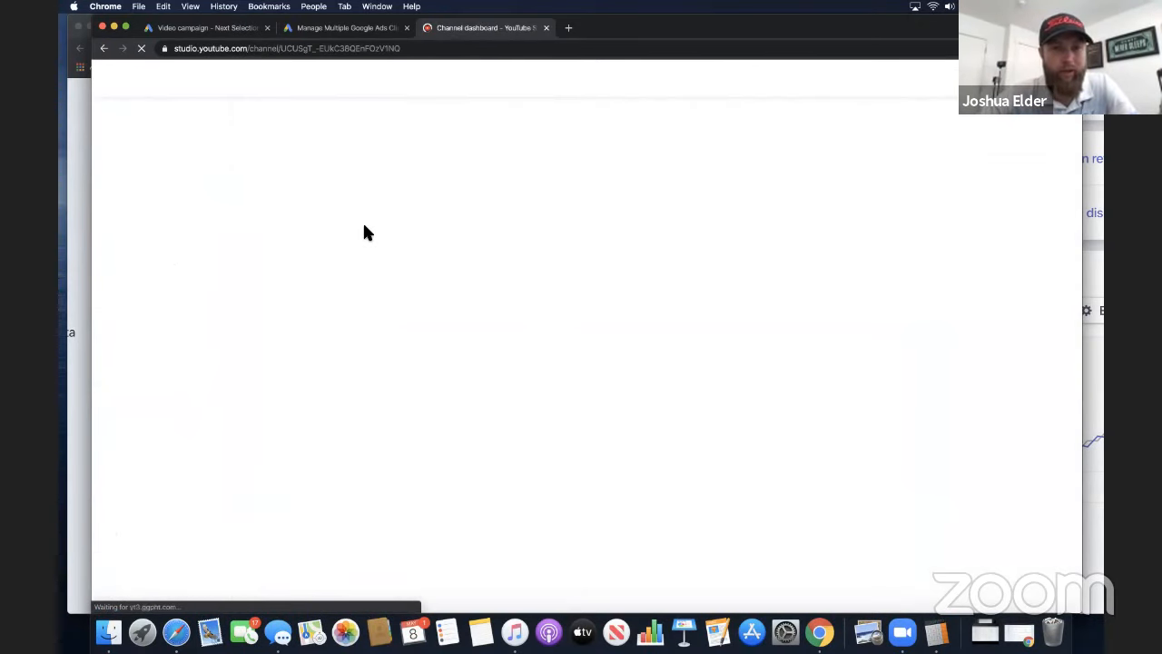
left_click(155, 265)
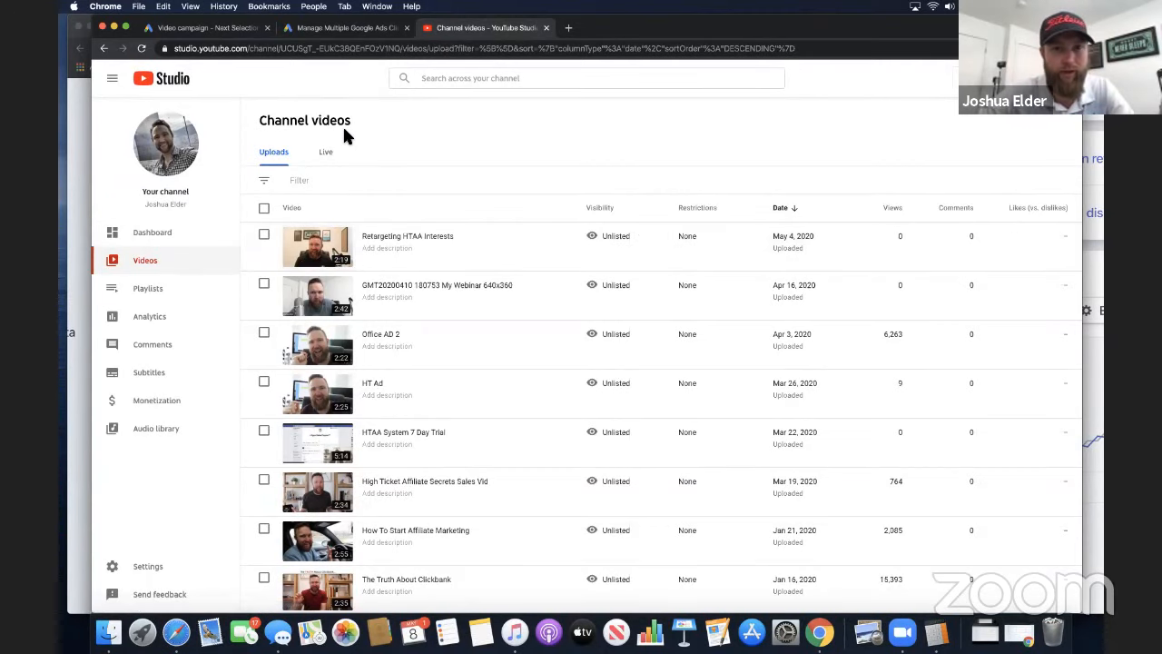
scroll(400, 329, "down", 1)
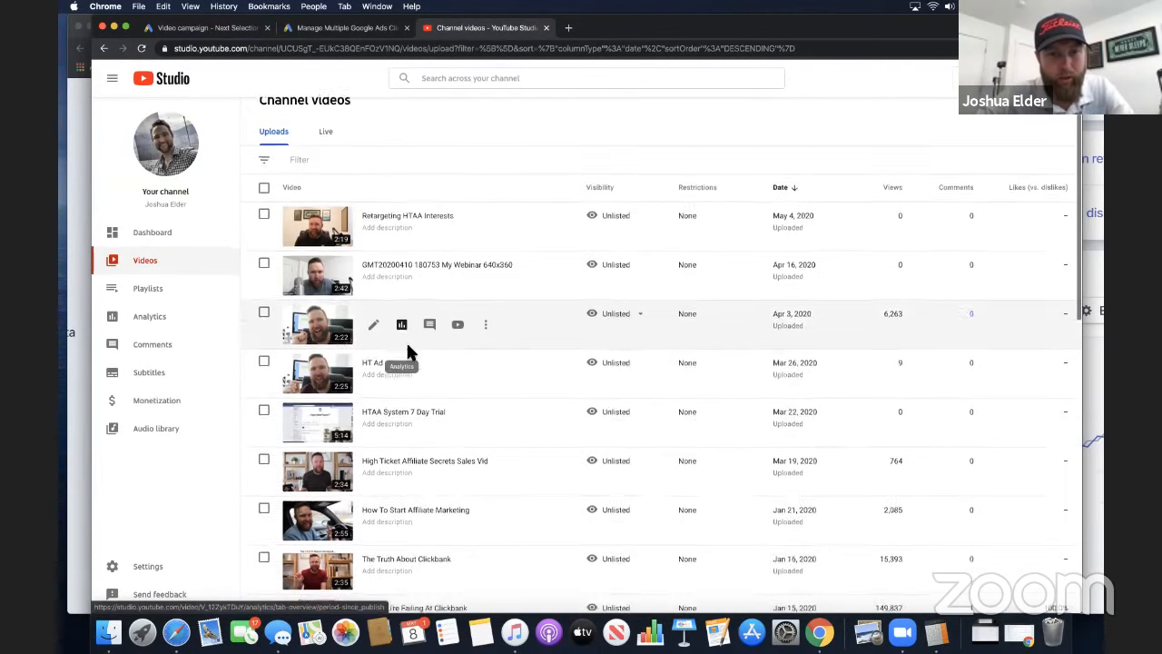
left_click(341, 325)
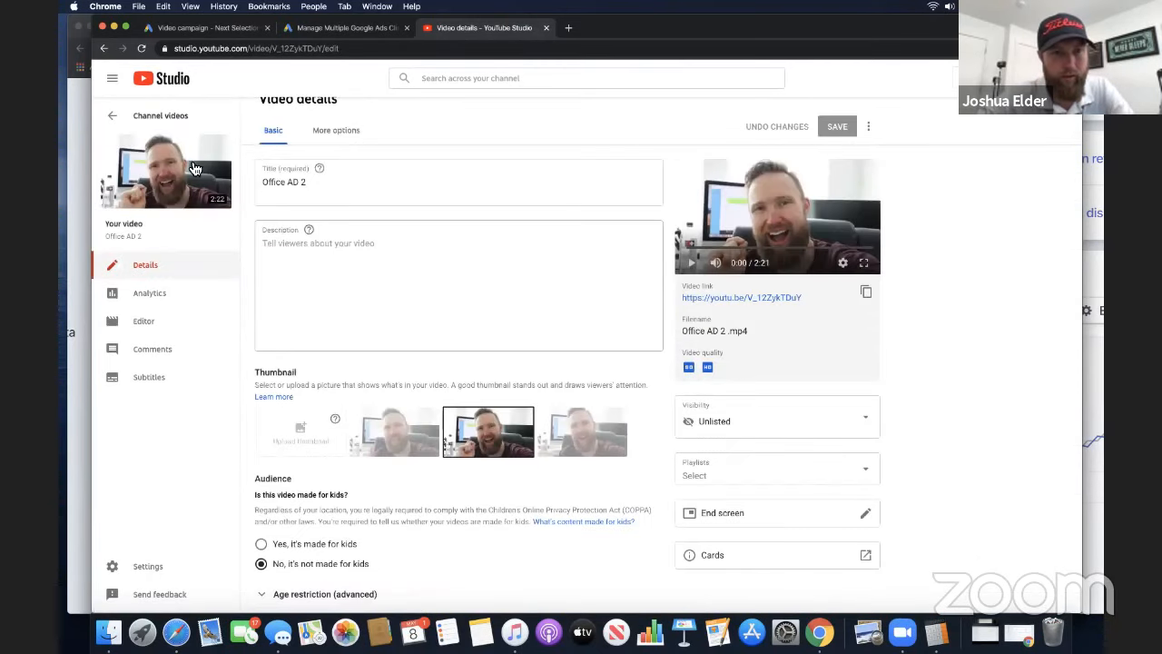
Copy the Office AD 2 video's link and add it as the YouTube video of the Google Ads video ad
right_click(174, 168)
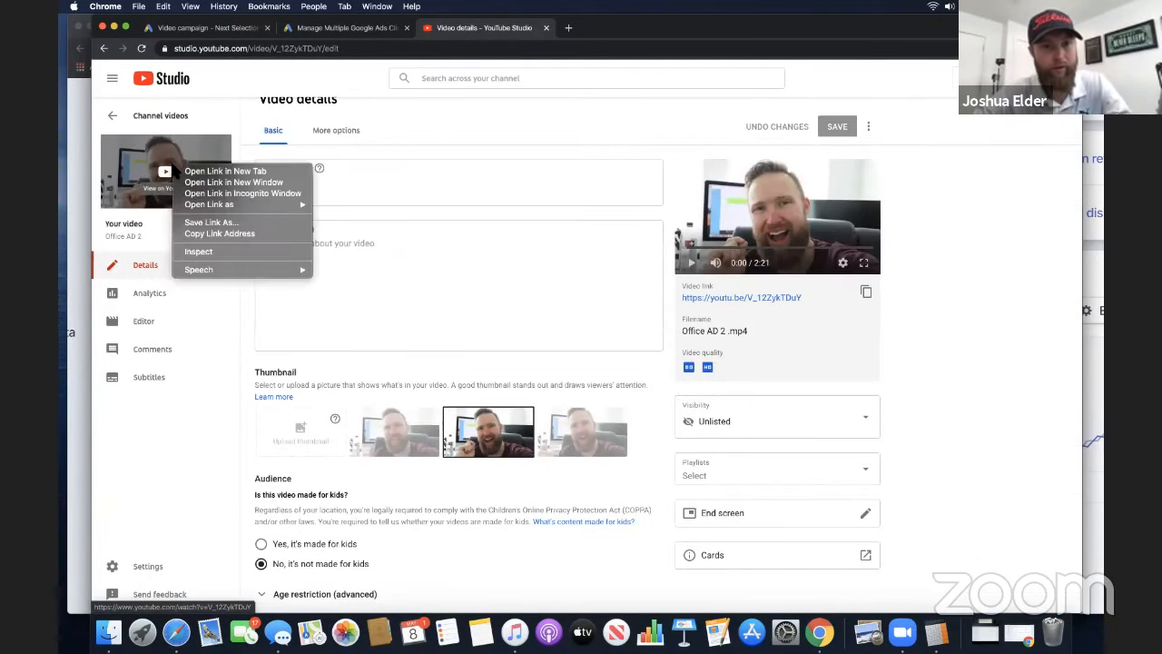
left_click(219, 233)
left_click(338, 29)
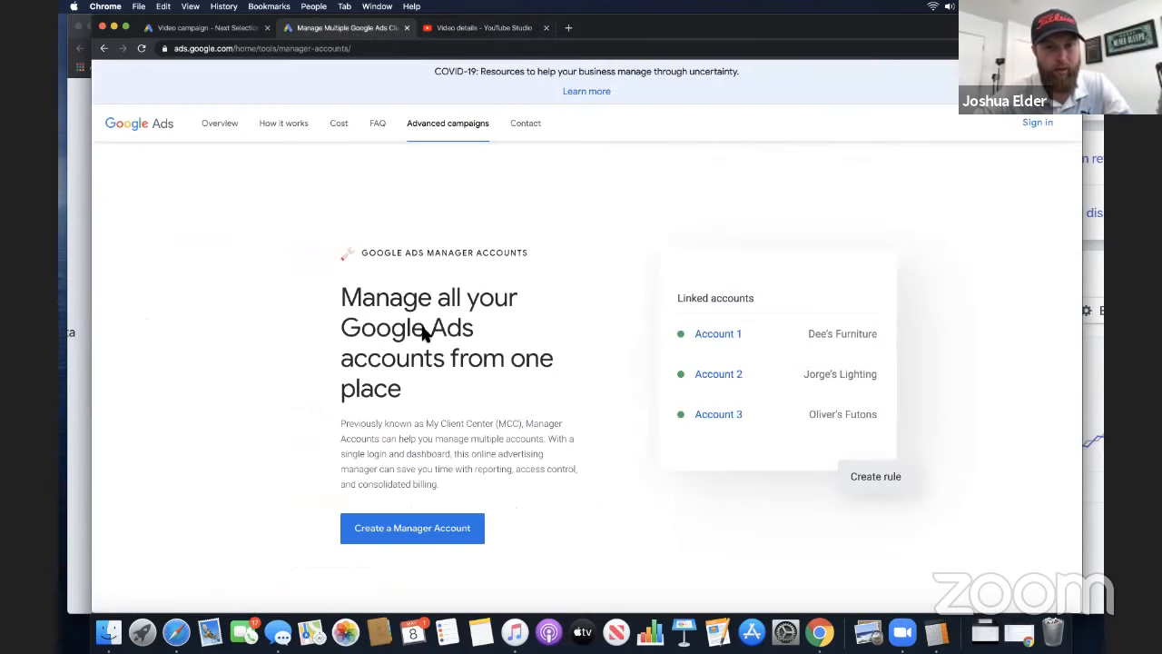
left_click(222, 28)
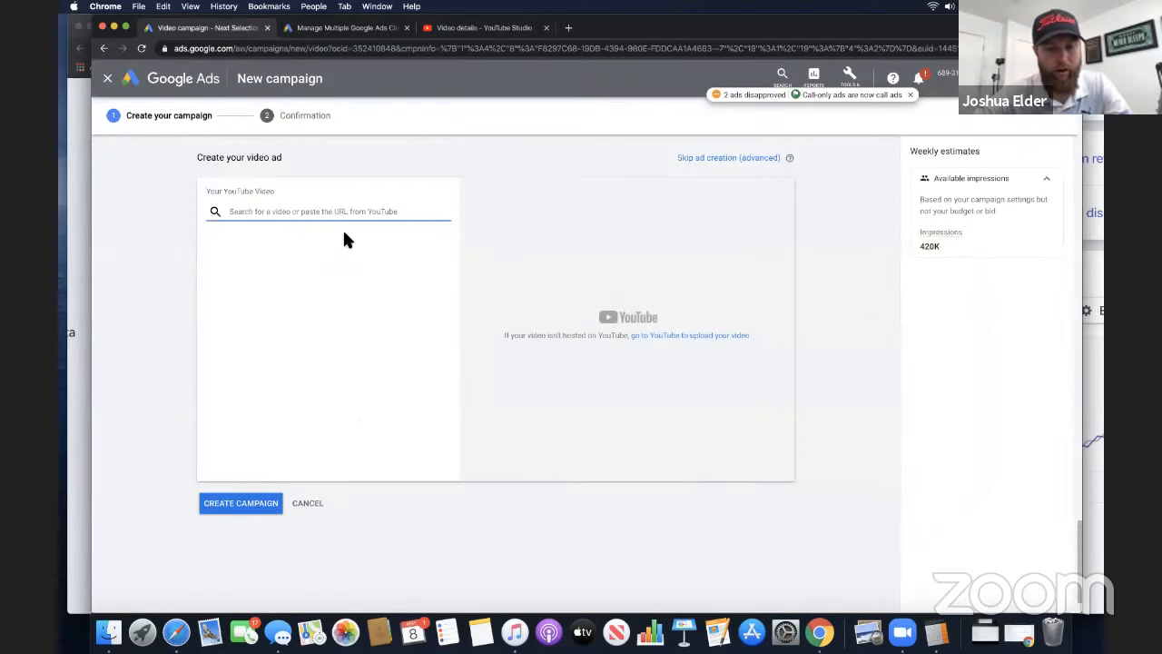
key("super+v")
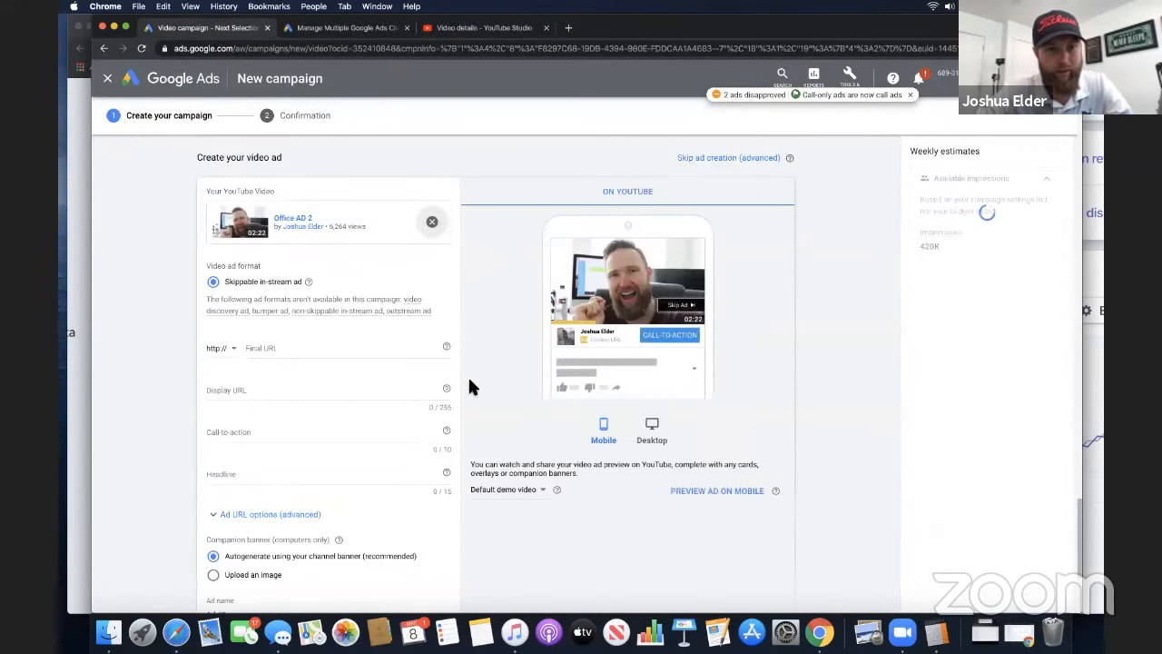
Start on the ad's final URL, then switch to the other browser profile's window and open the Kartra app there
left_click(374, 348)
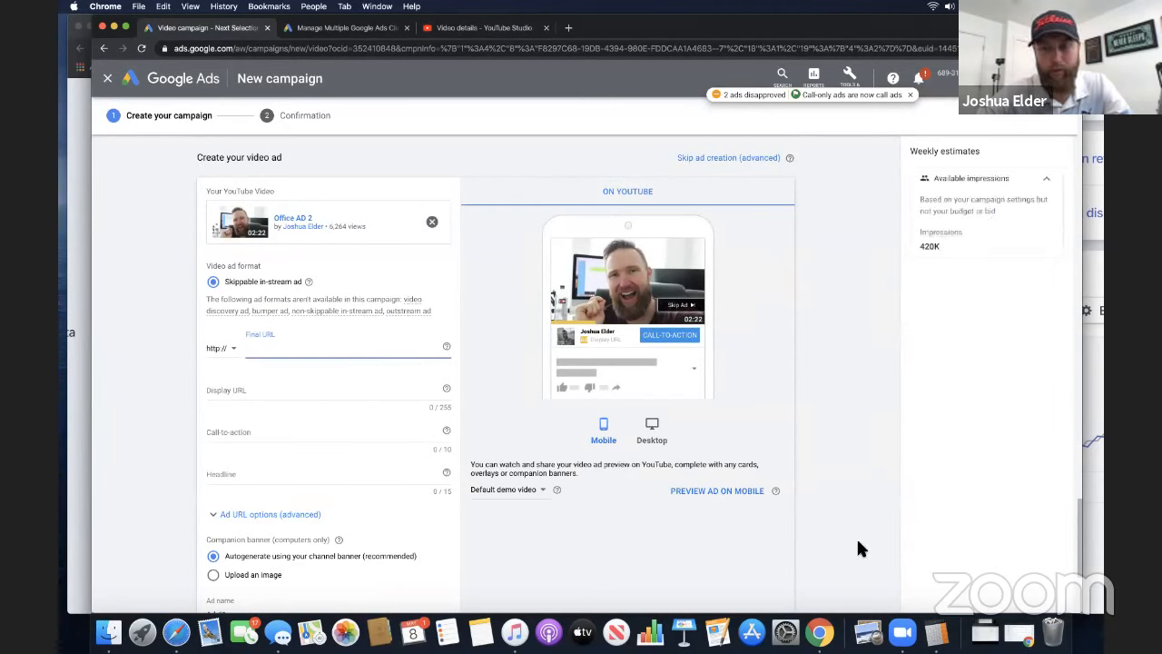
right_click(819, 631)
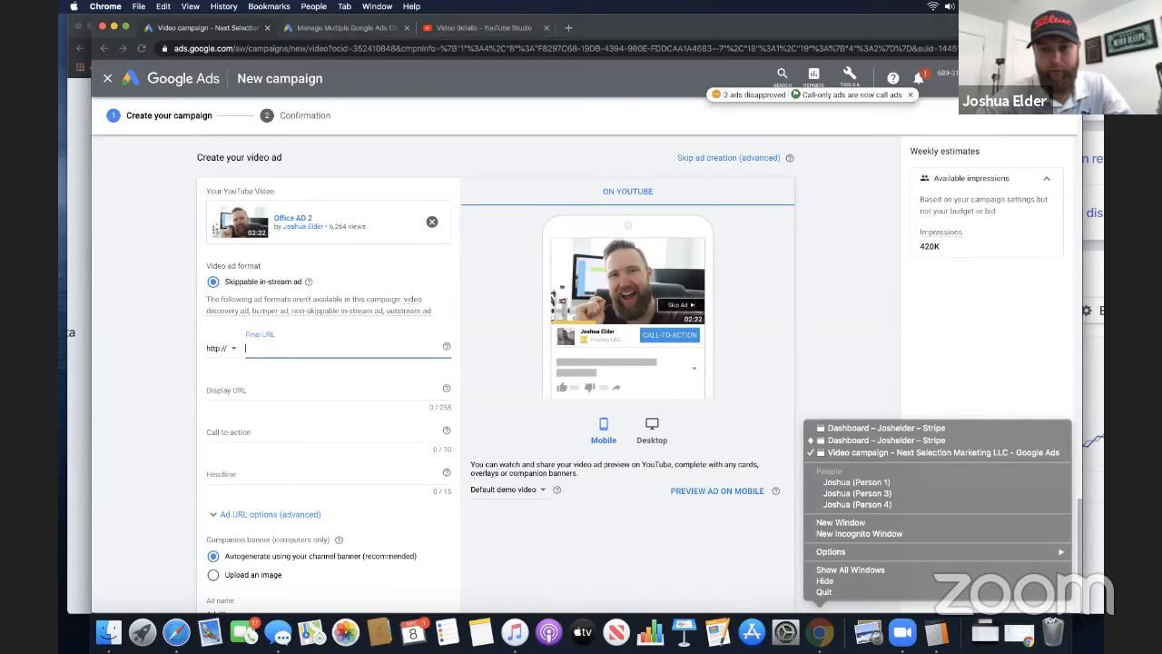
left_click(877, 481)
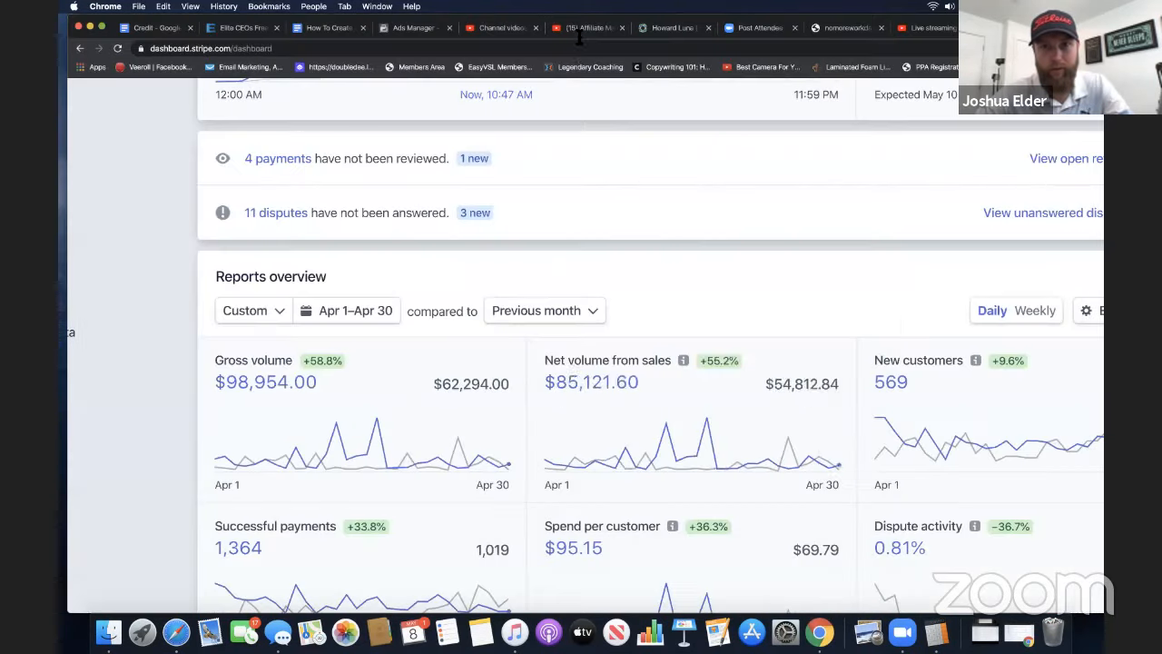
left_click(583, 51)
type("aoo")
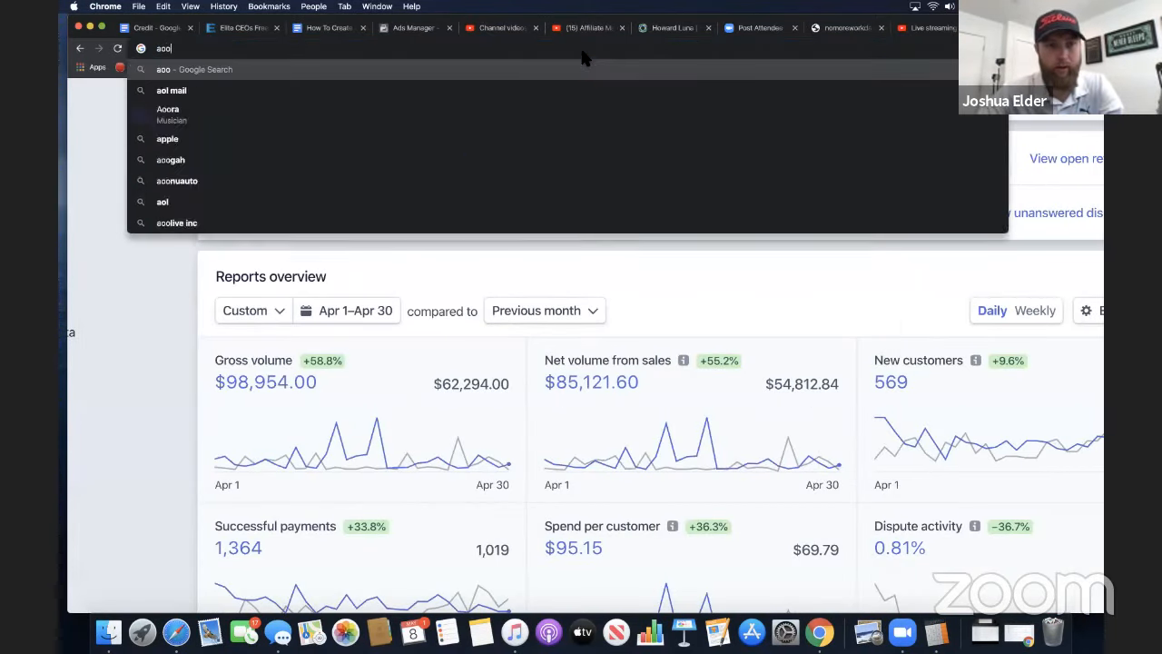
key("BackSpace")
key("BackSpace")
type("pp")
key("Return")
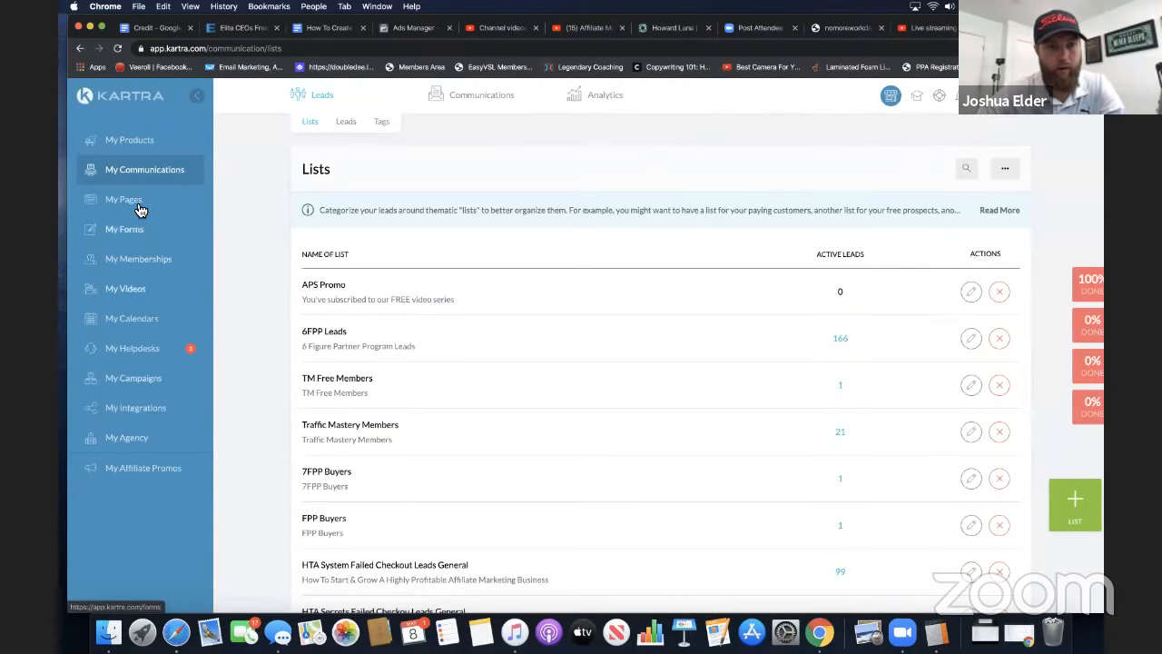
Open the Kartra pages overview and search the pages for "hta secrets"
left_click(138, 203)
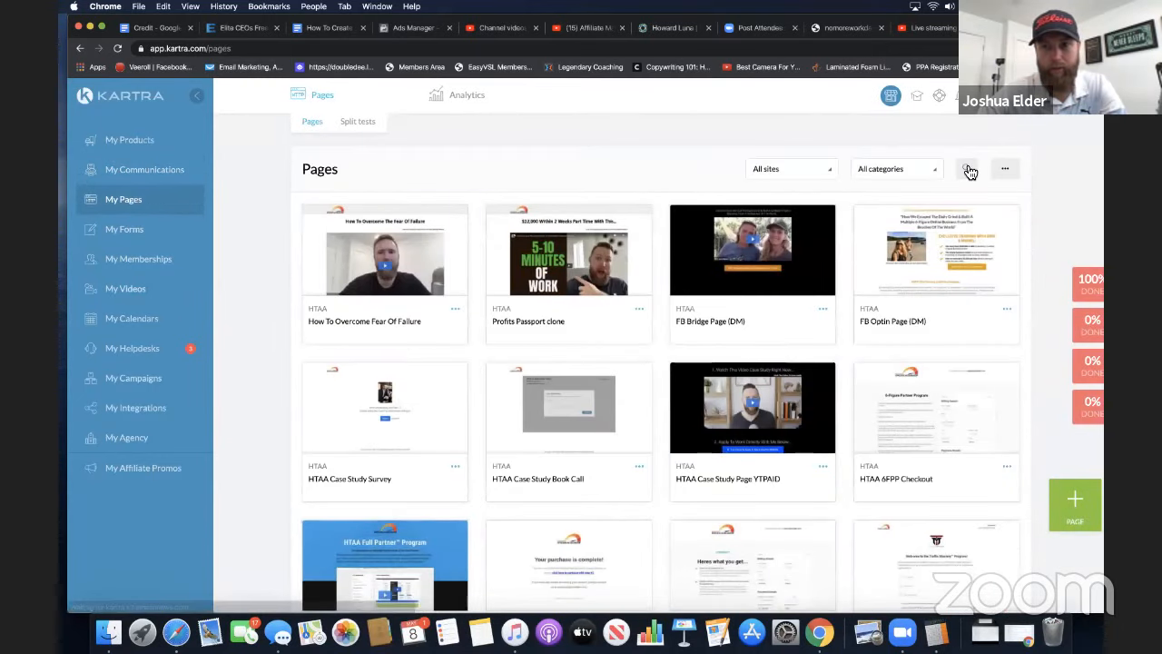
left_click(968, 170)
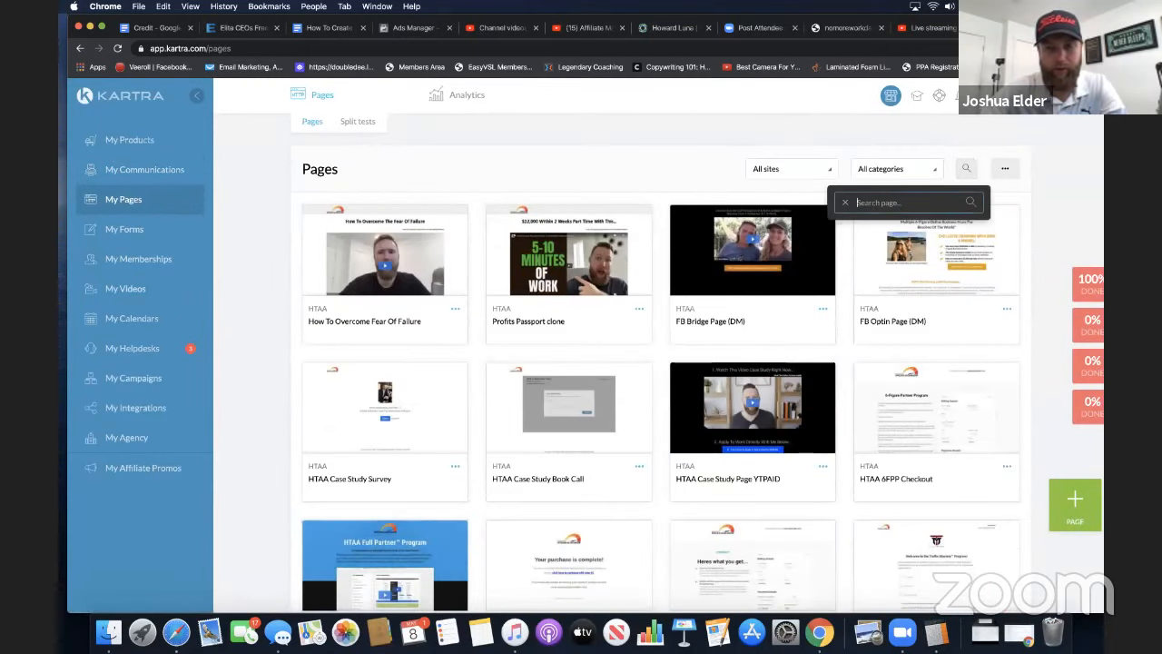
key("Return")
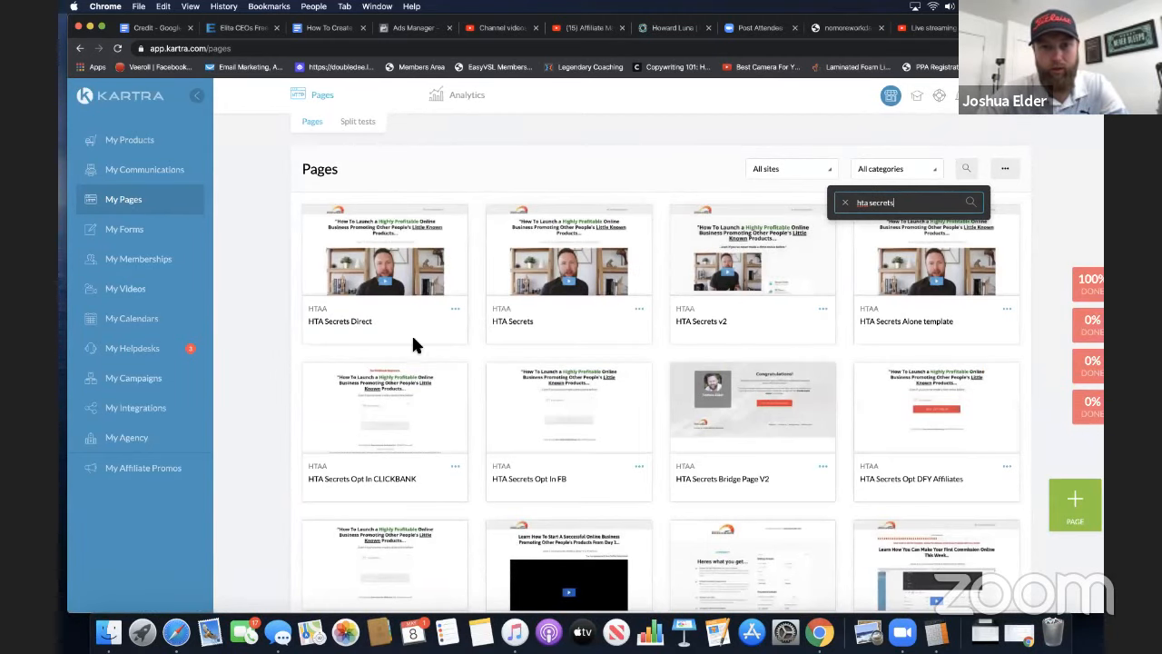
Get the direct page link of the HTA Secrets Direct page and copy it for the ad
left_click(453, 312)
left_click(495, 280)
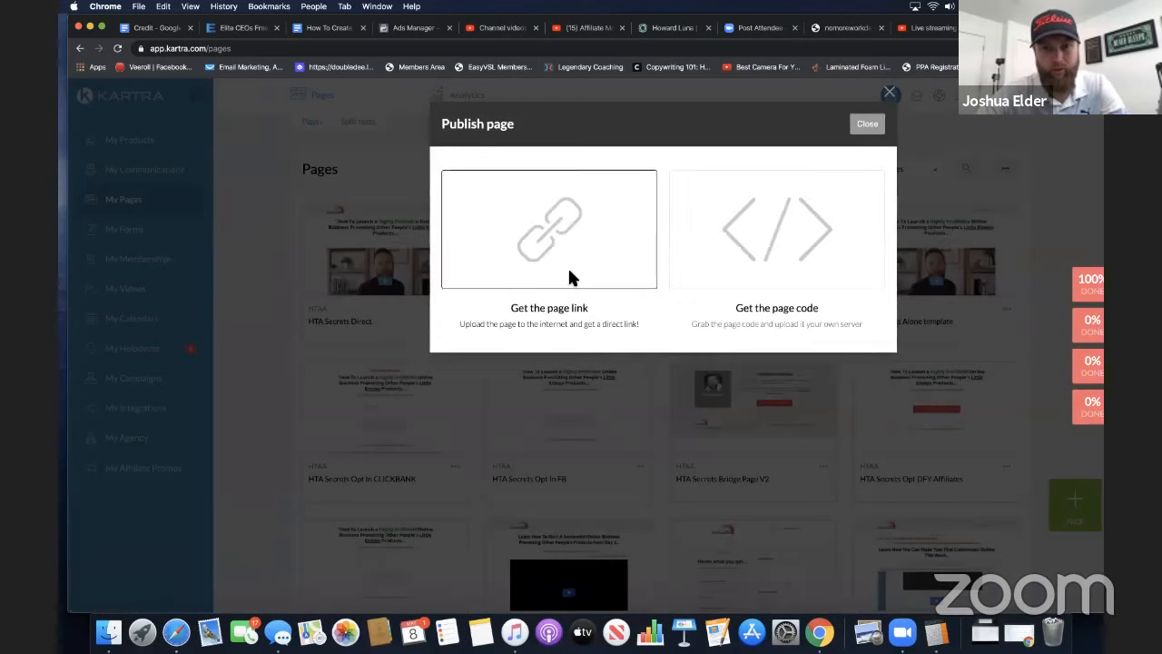
left_click(568, 265)
left_click(489, 392)
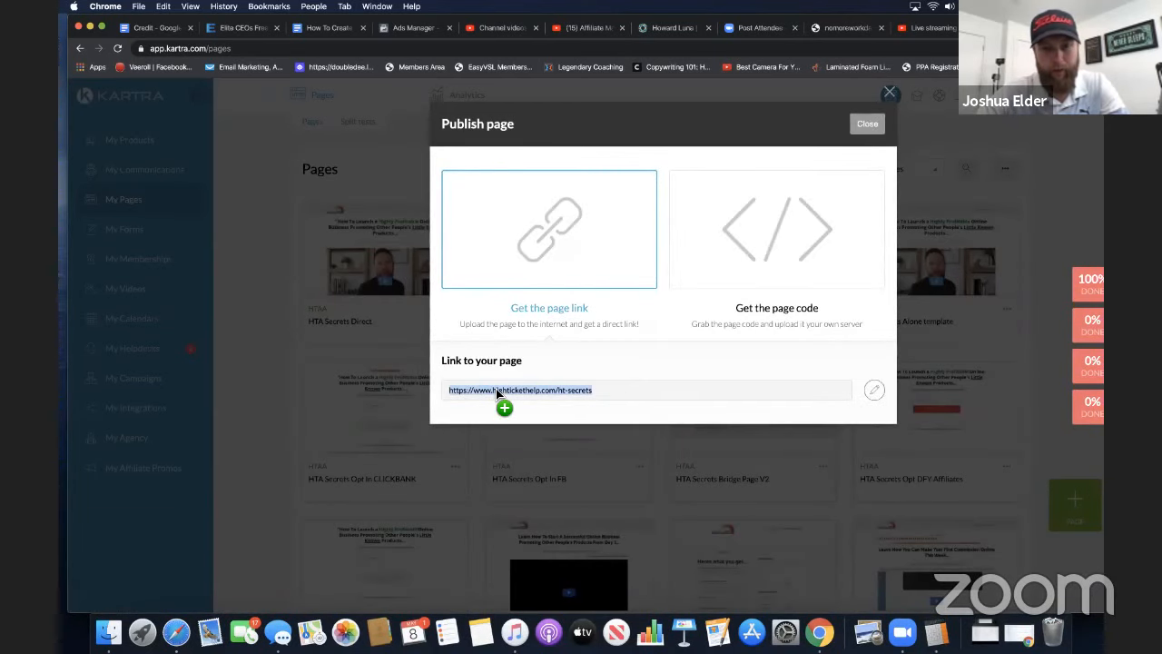
left_click_drag(495, 388, 858, 505)
left_click(281, 345)
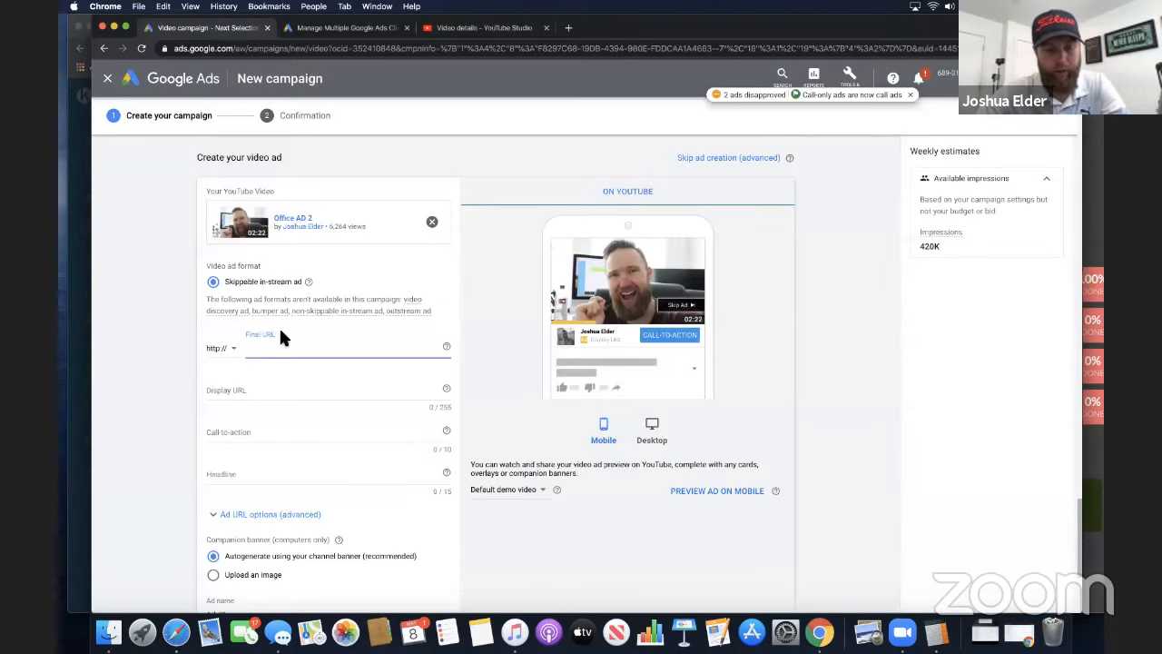
type("www.hightickethelp.com/ht-secrets")
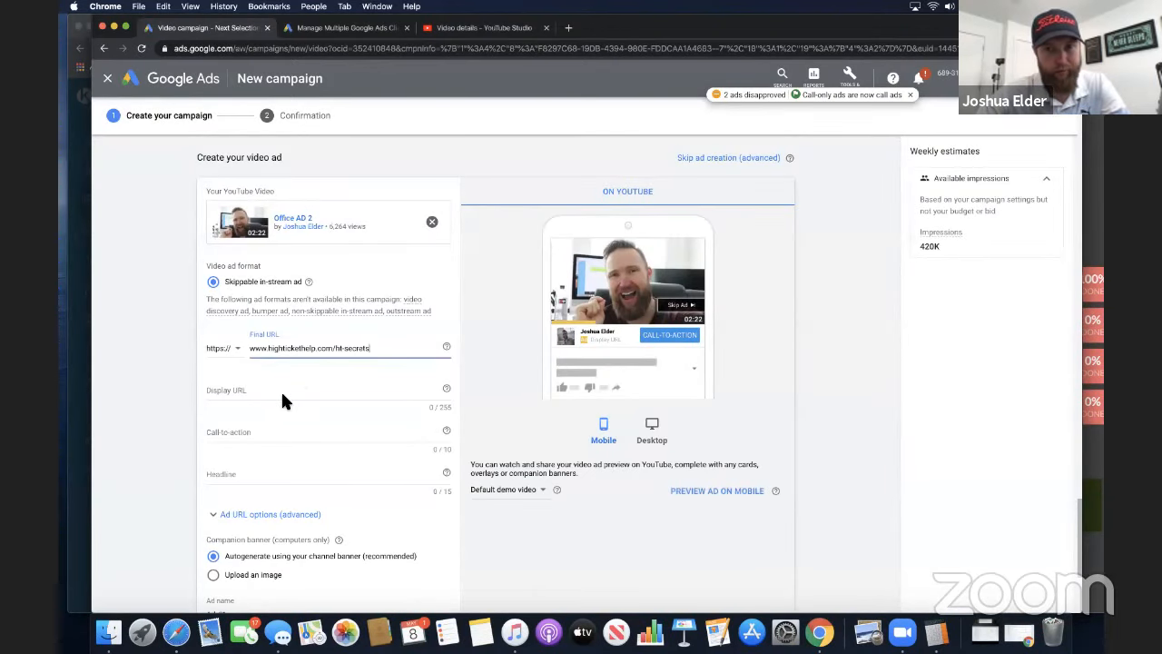
left_click(273, 395)
type("www.hightickethelp.com/ht-secrets")
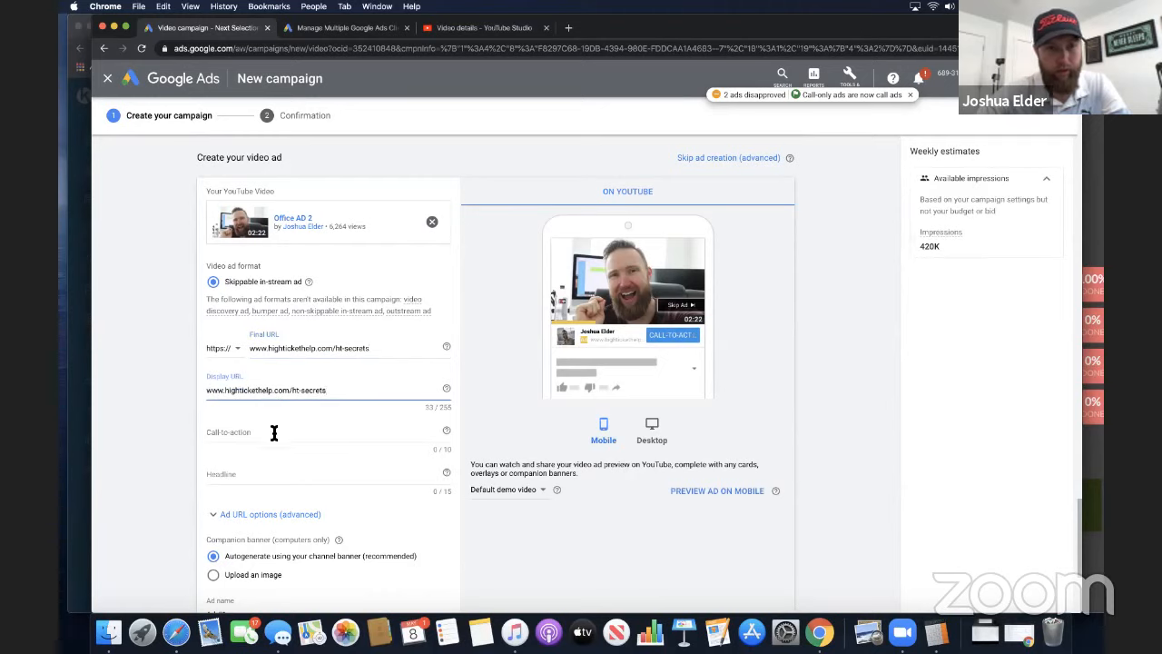
Set the ad's call-to-action to "Get Access" and enter the advertiser's full name as the headline
left_click(273, 432)
type("G")
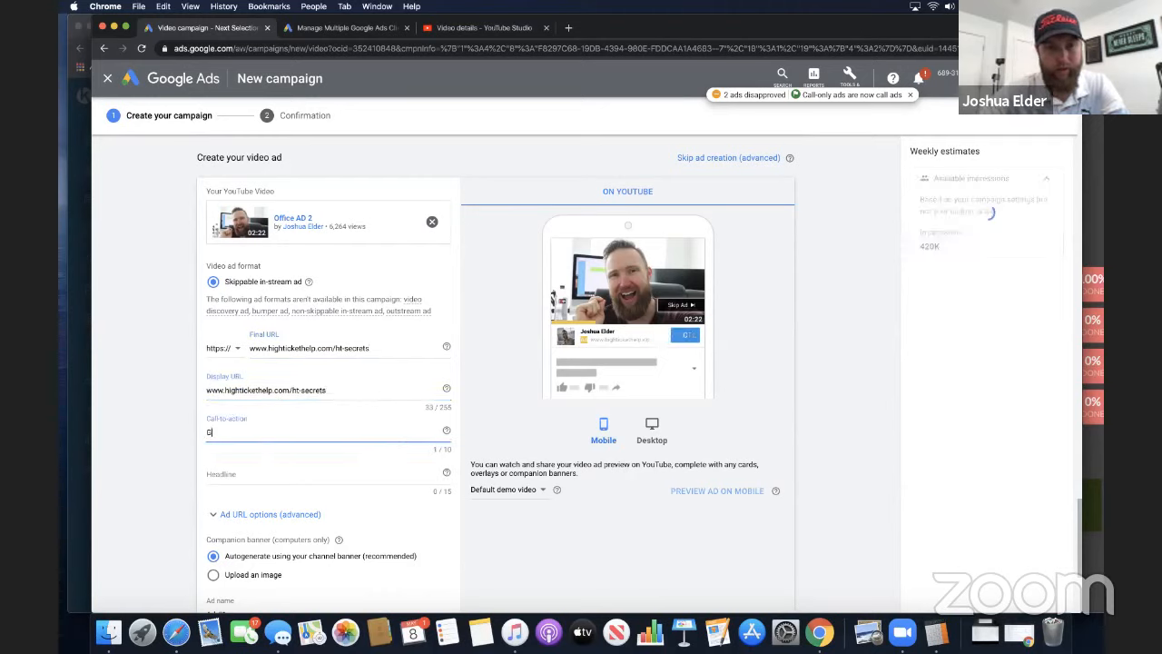
type("et Access")
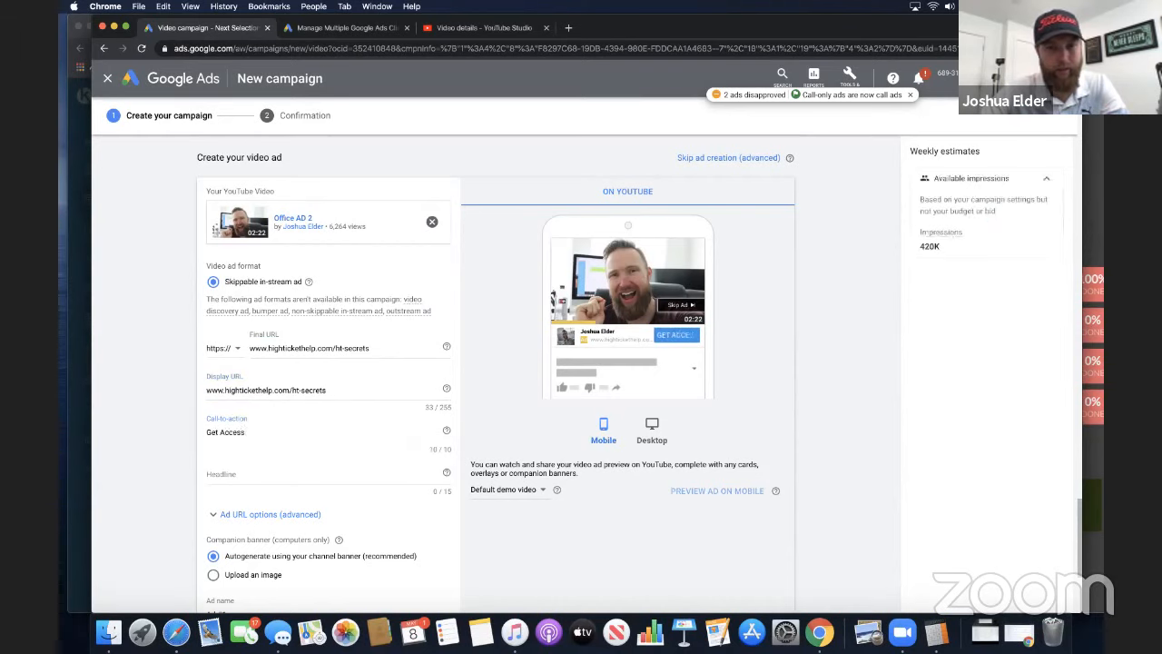
left_click(278, 476)
type("Joshua Elder")
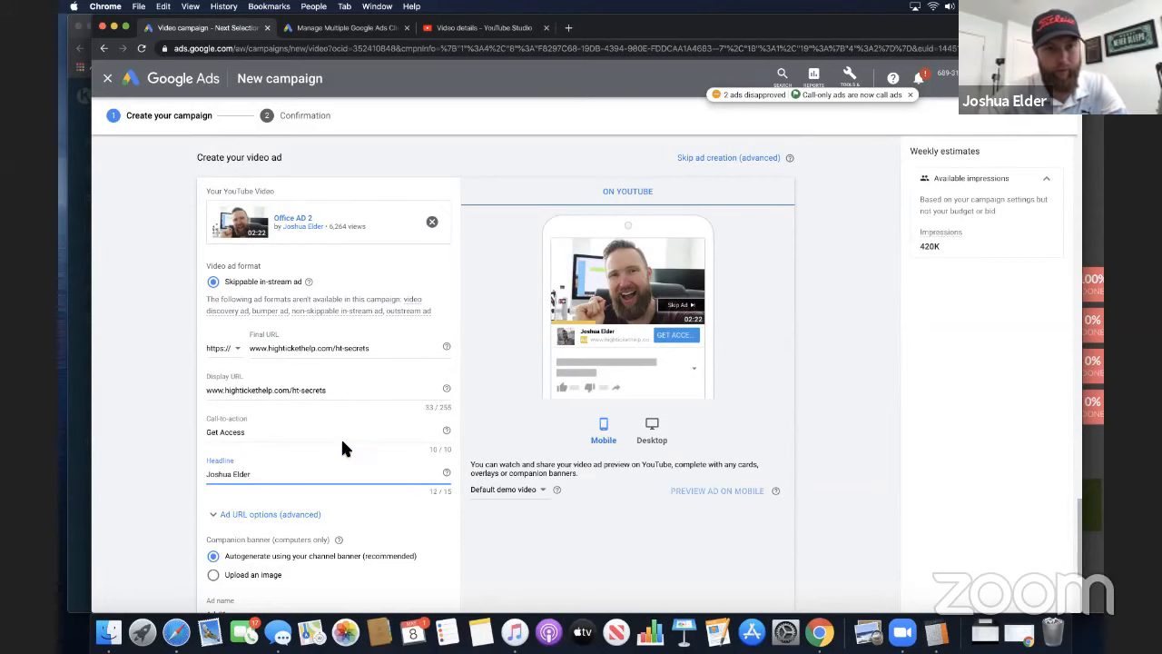
Review the ad form and set the companion banner to an uploaded image
scroll(342, 448, "down", 5)
scroll(415, 428, "up", 3)
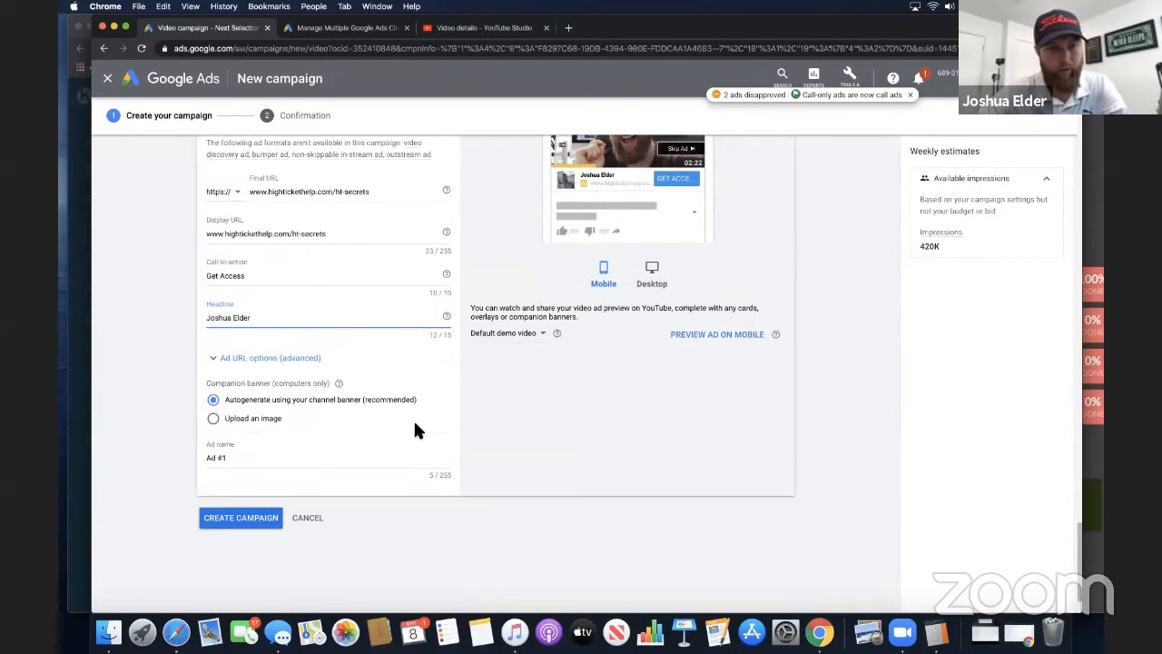
scroll(501, 484, "up", 3)
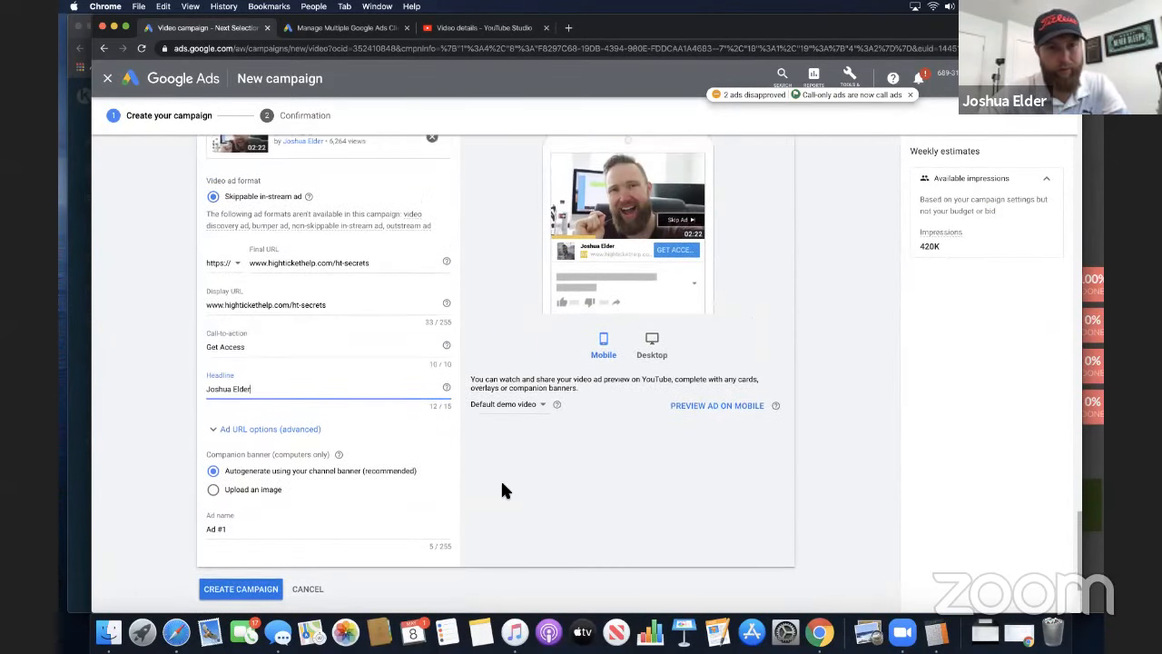
scroll(500, 487, "down", 3)
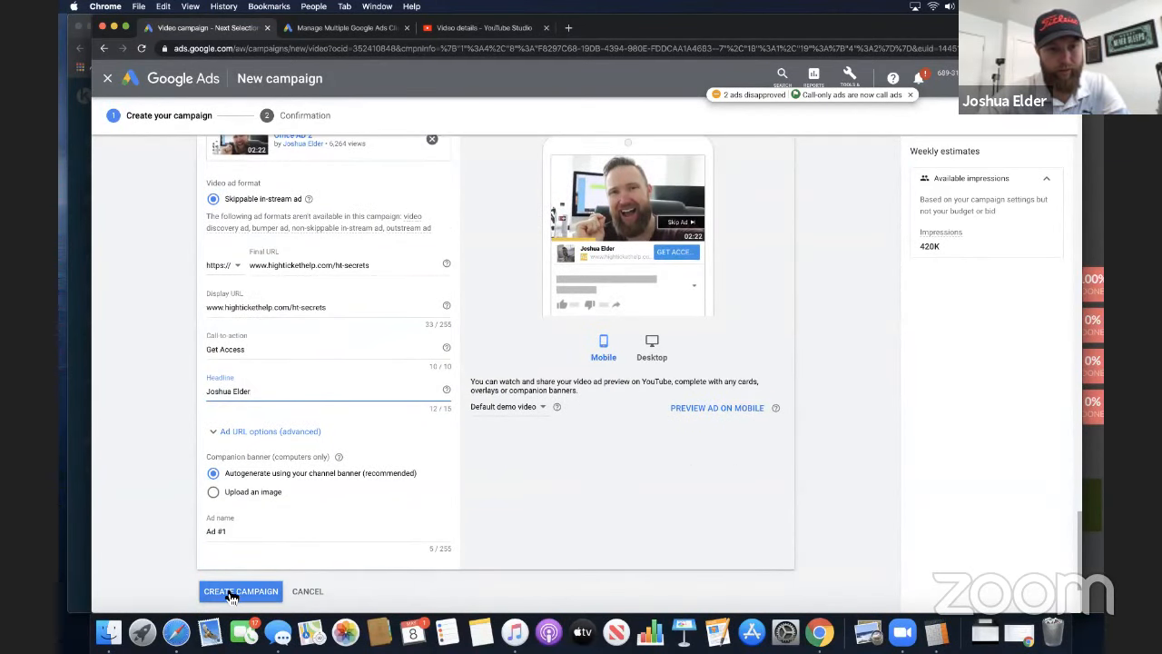
left_click(214, 494)
scroll(273, 482, "down", 1)
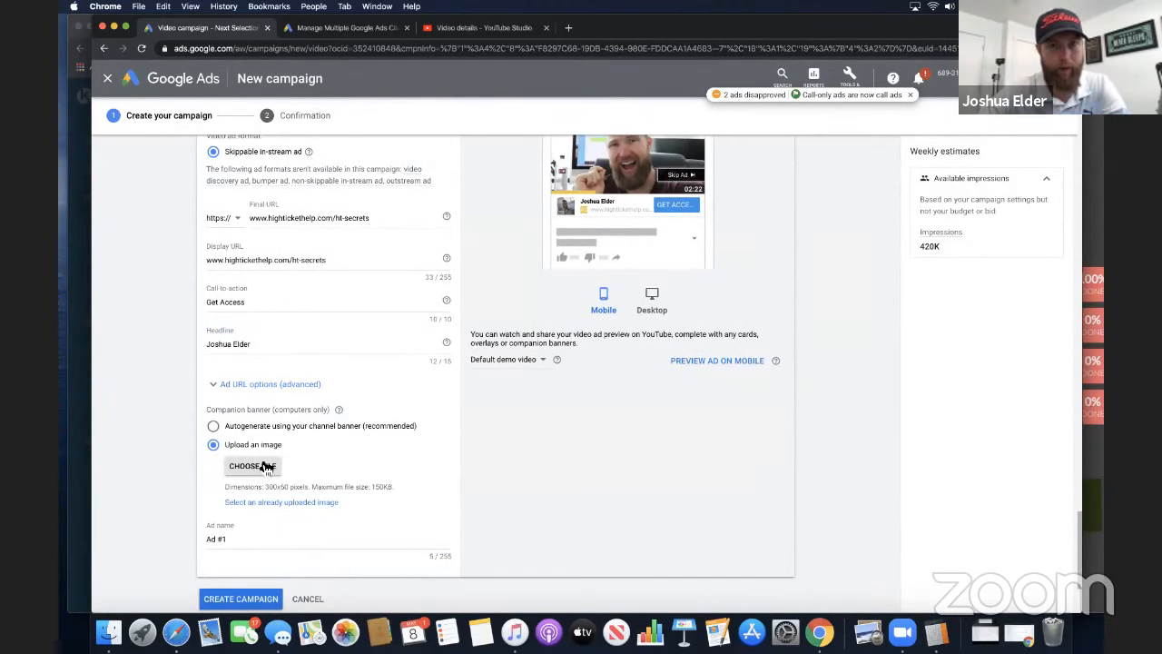
Switch to the browser window with the affiliate marketing training video on YouTube and examine its companion banner ad
left_click(820, 633)
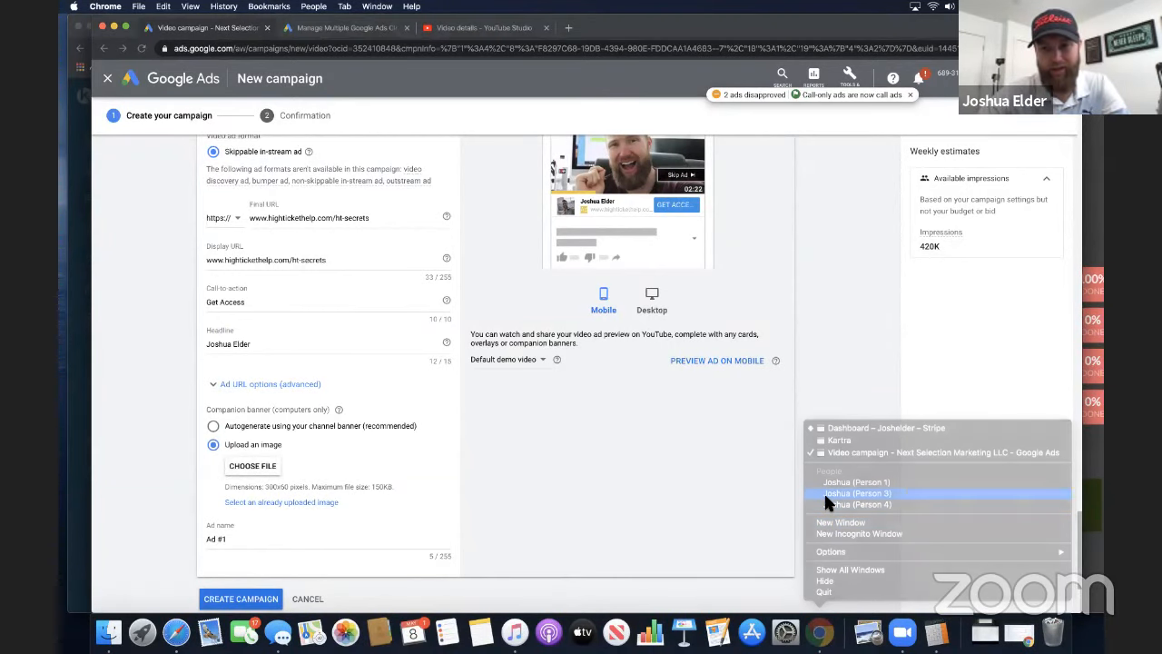
left_click(823, 491)
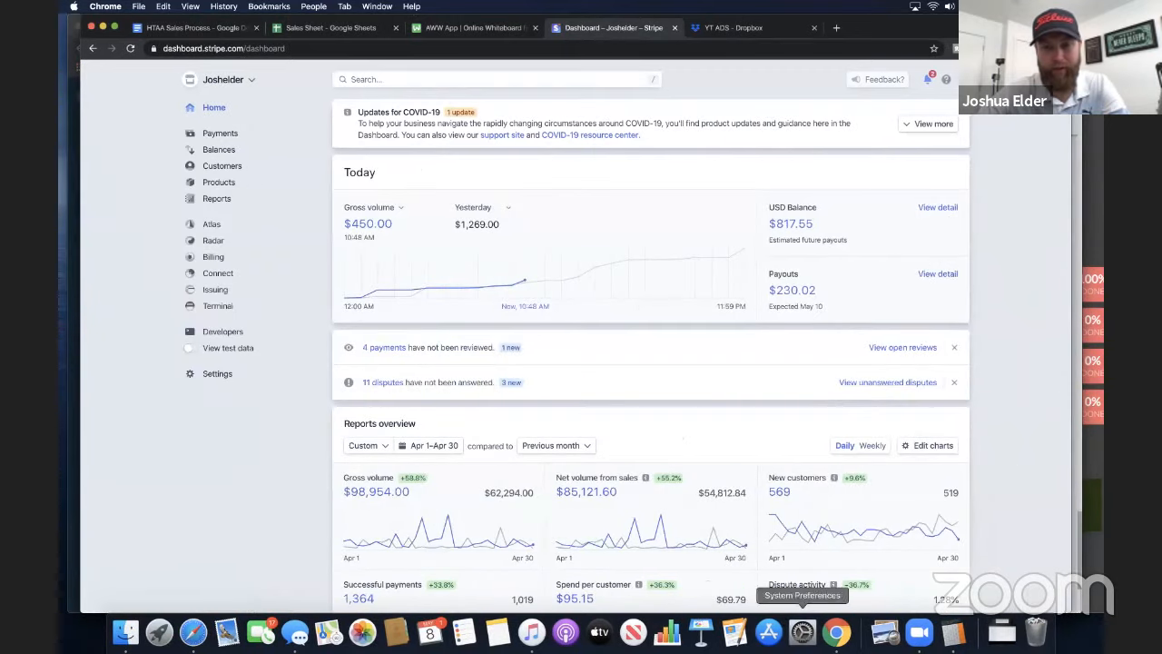
right_click(836, 633)
left_click(834, 475)
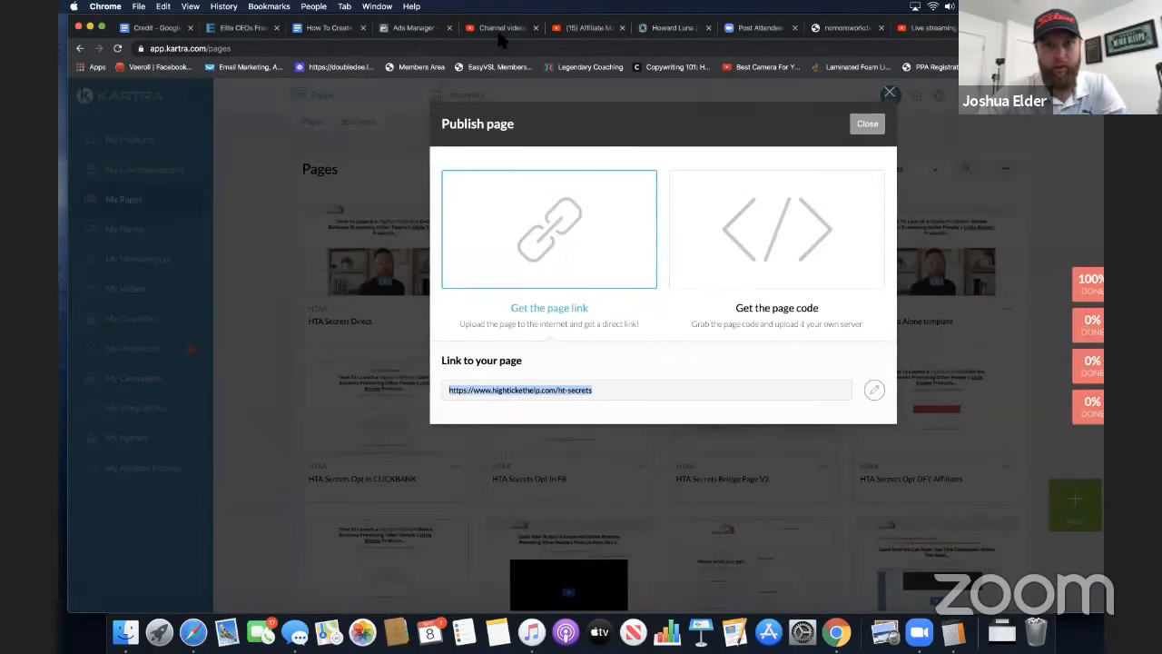
left_click(499, 33)
left_click(571, 33)
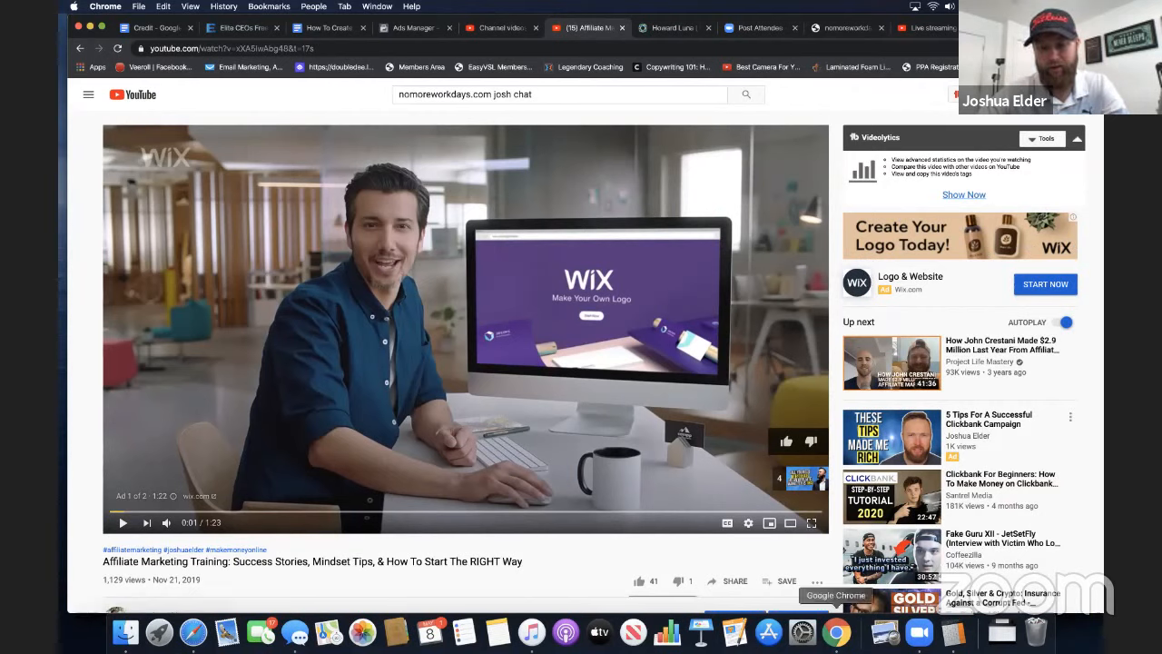
Return to the Google Ads video campaign draft and highlight the available impressions figure in the weekly estimates
right_click(836, 632)
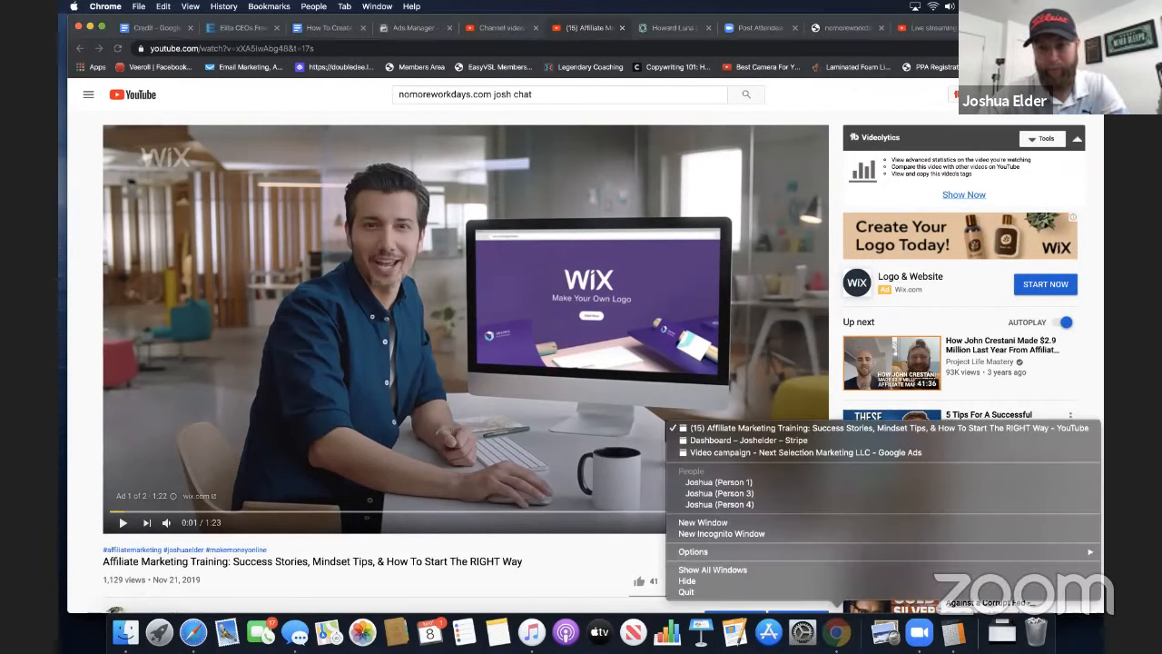
left_click(844, 453)
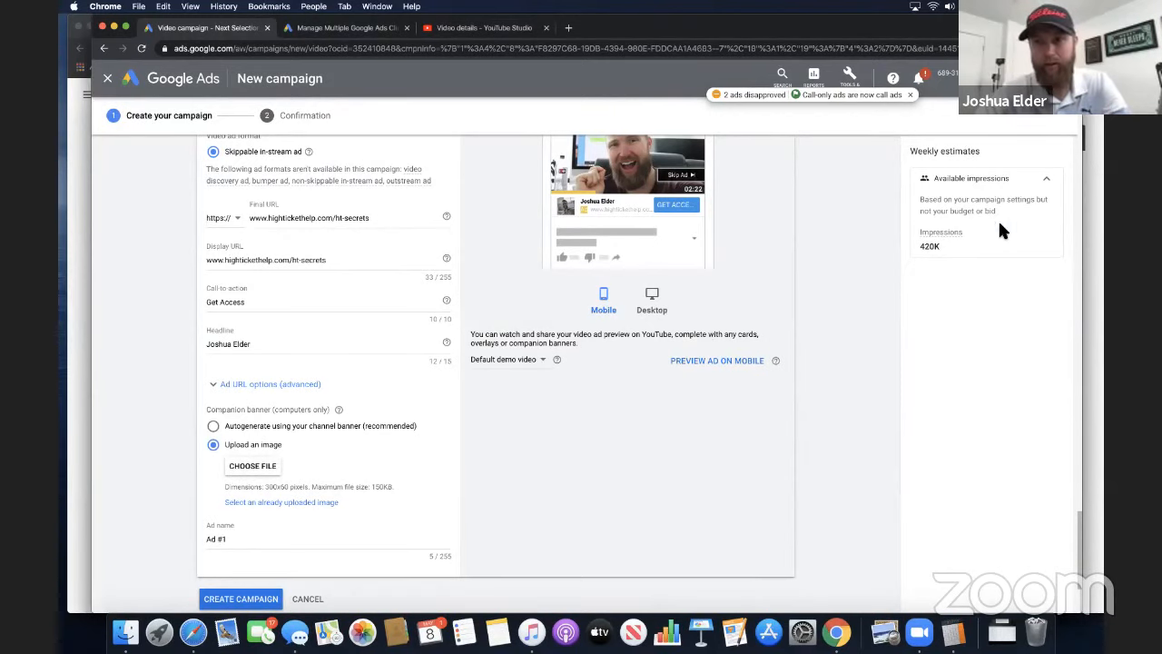
double_click(933, 245)
Expand the campaign's additional settings and look over the conversions, devices, frequency capping and ad schedule options
scroll(844, 244, "up", 2)
scroll(659, 270, "up", 15)
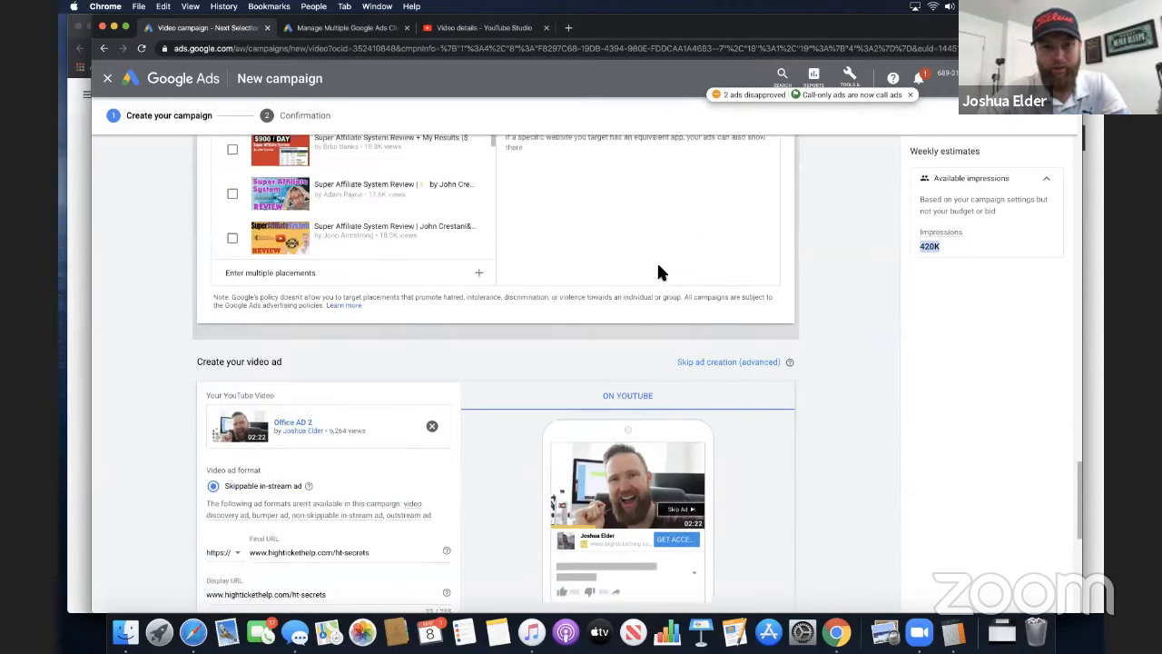
scroll(658, 266, "up", 10)
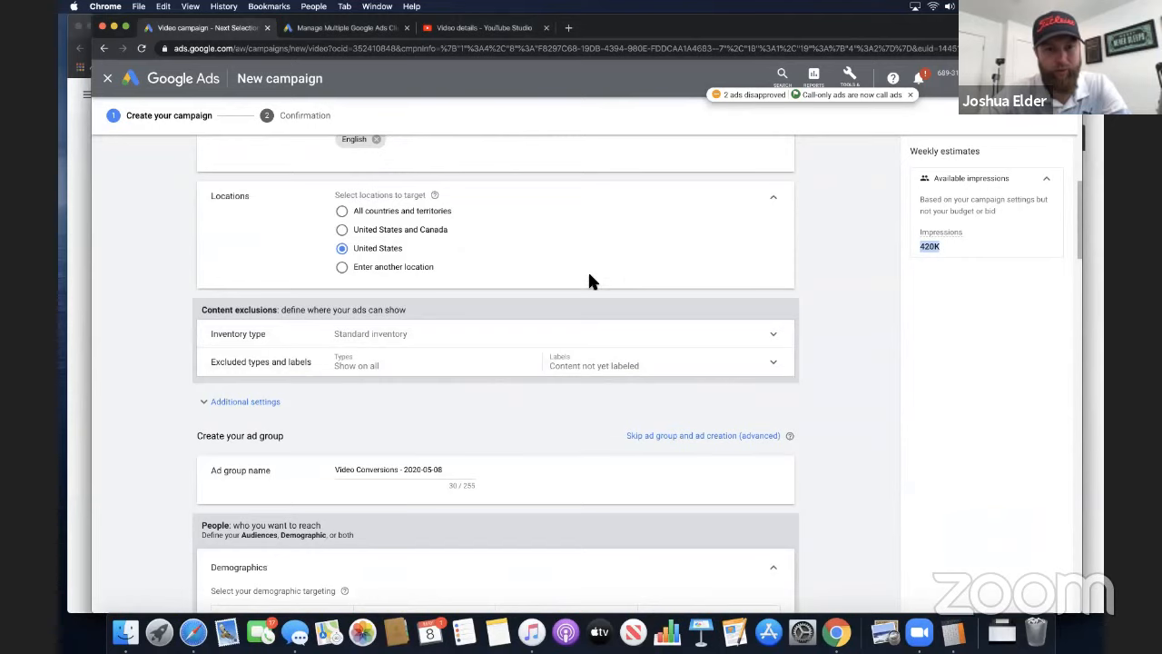
scroll(587, 269, "up", 1)
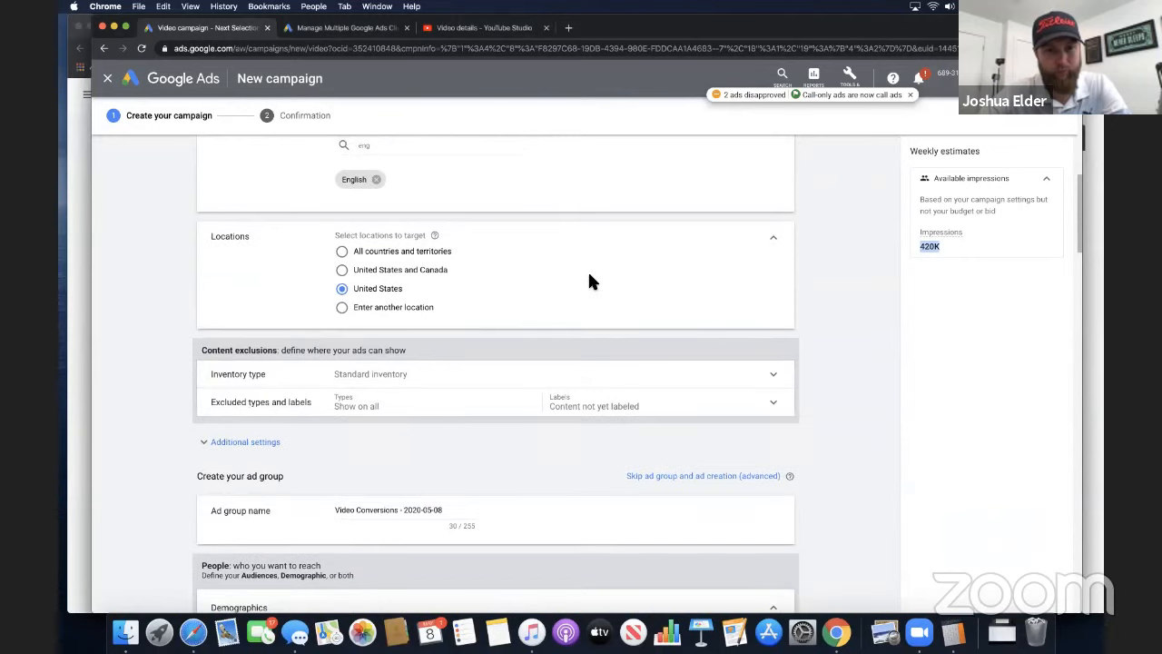
left_click(279, 443)
scroll(346, 411, "down", 1)
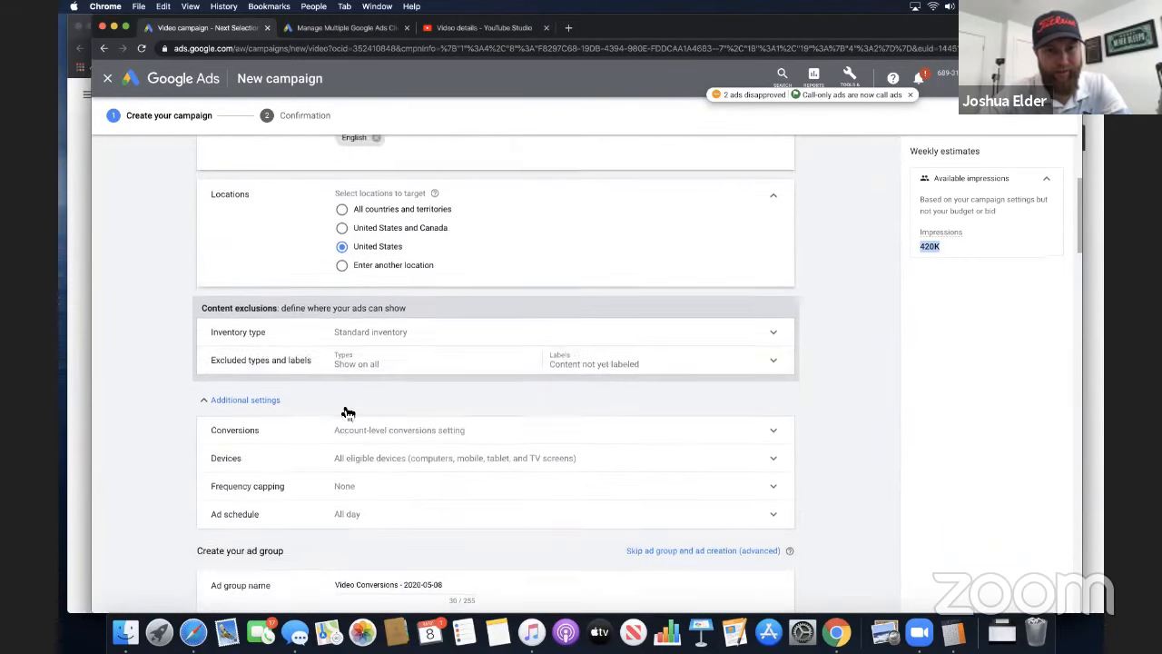
scroll(348, 413, "down", 1)
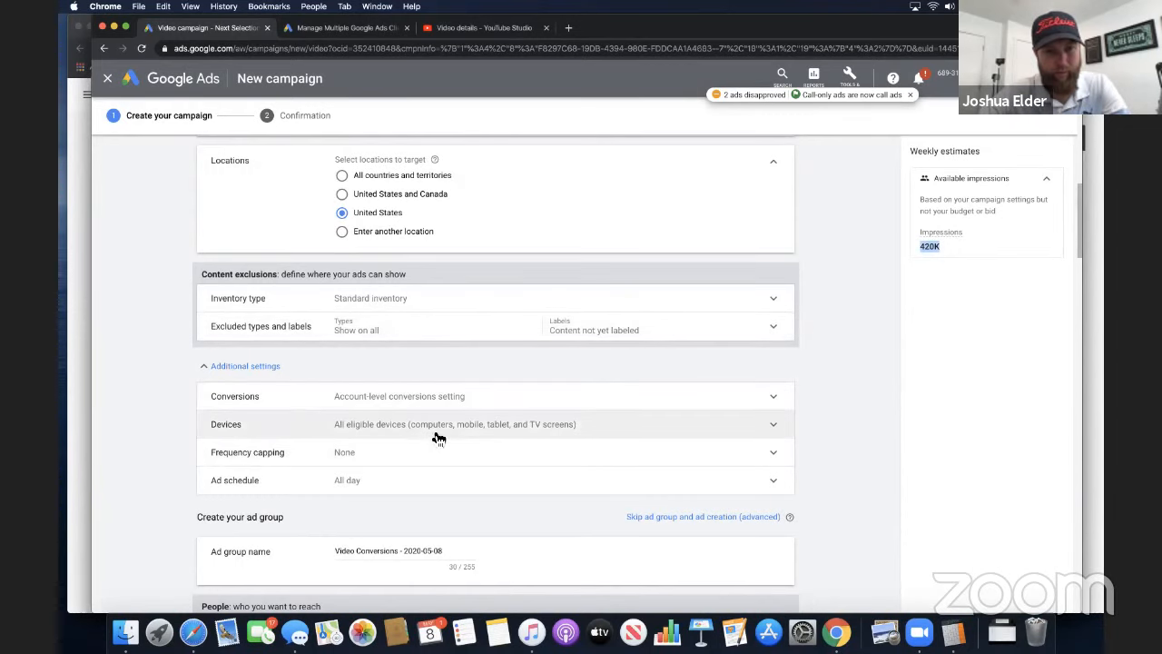
Expand the conversions setting and restrict device targeting to computers, mobile phones and tablets, excluding TV screens
left_click(439, 396)
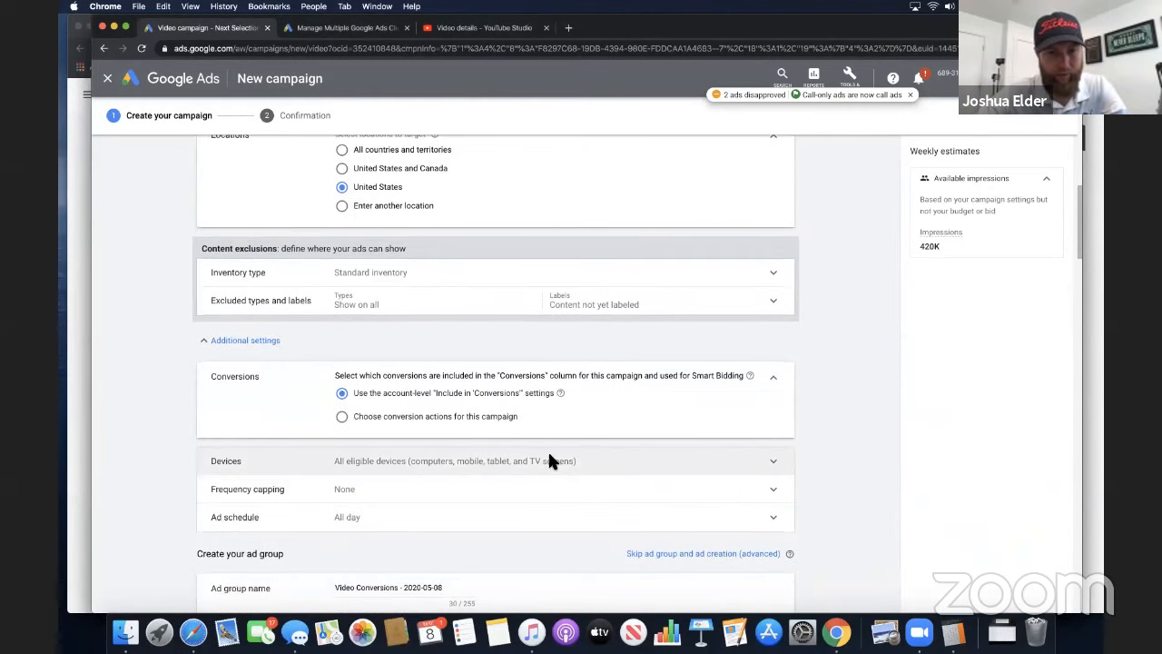
left_click(548, 459)
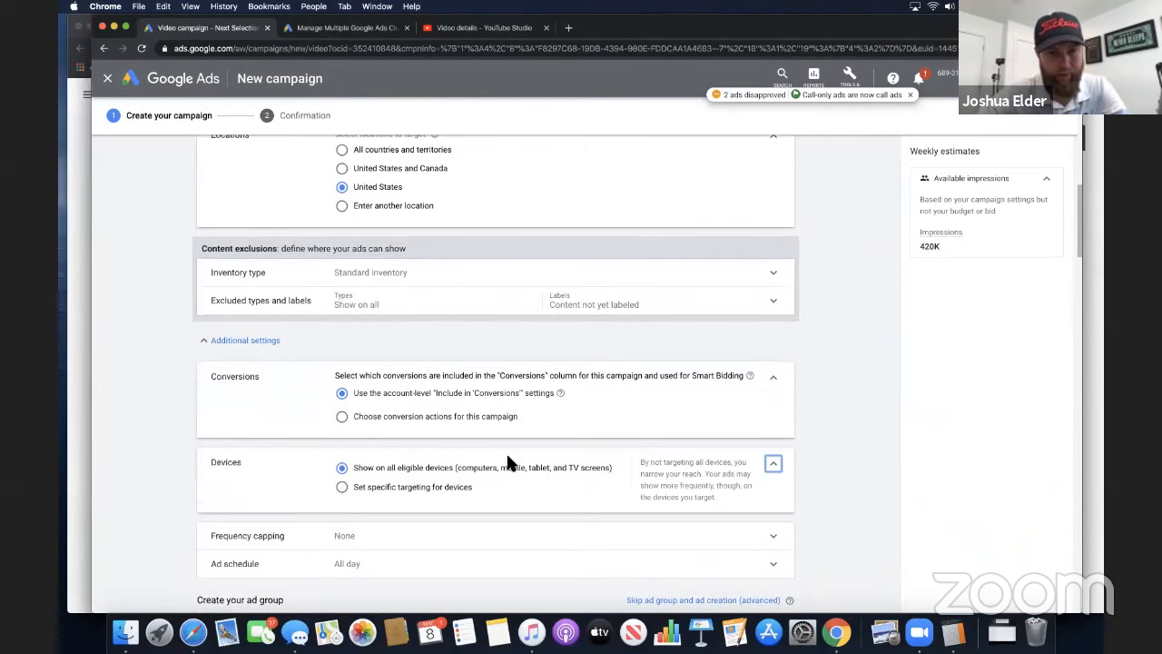
left_click(341, 486)
scroll(443, 454, "down", 2)
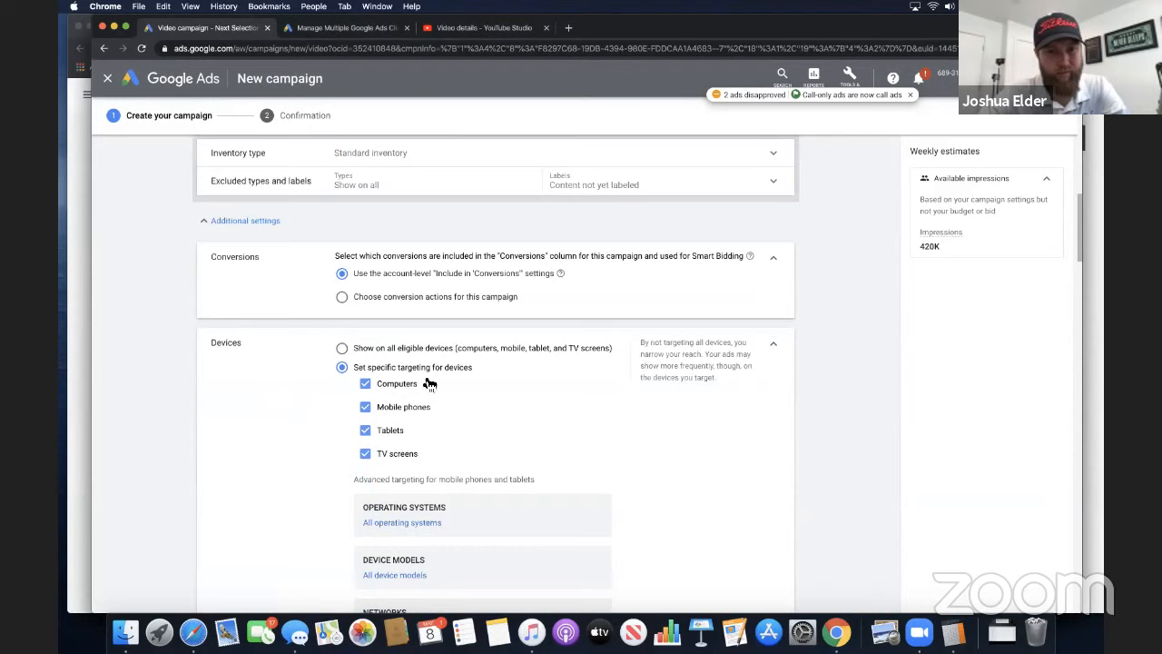
left_click(366, 454)
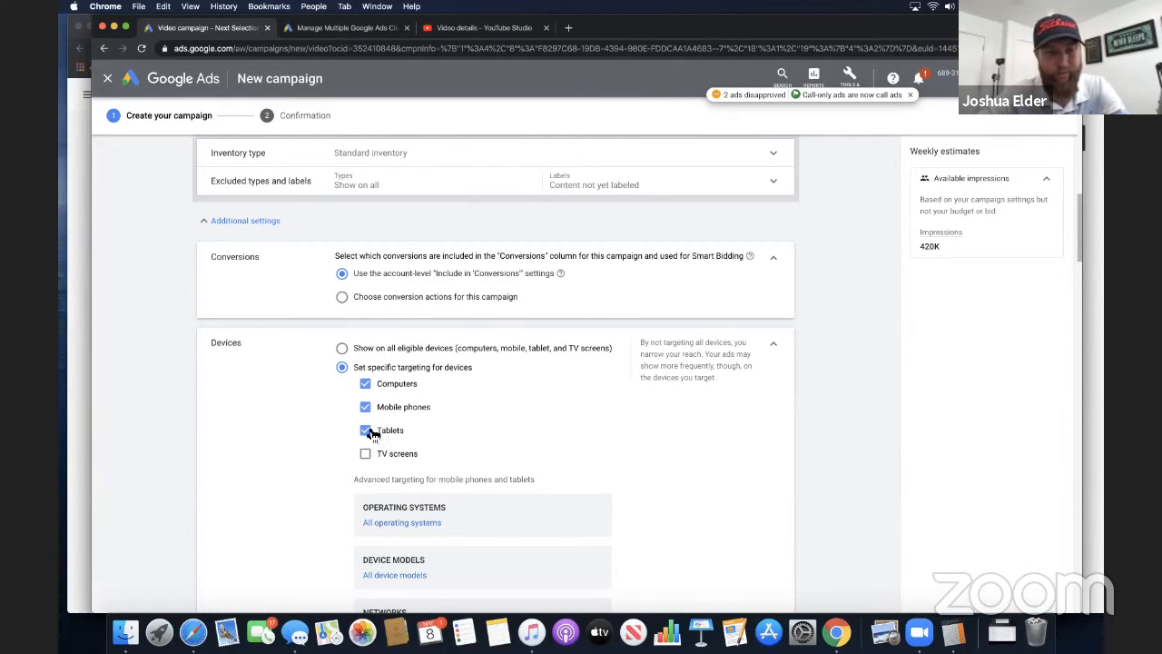
left_click(777, 347)
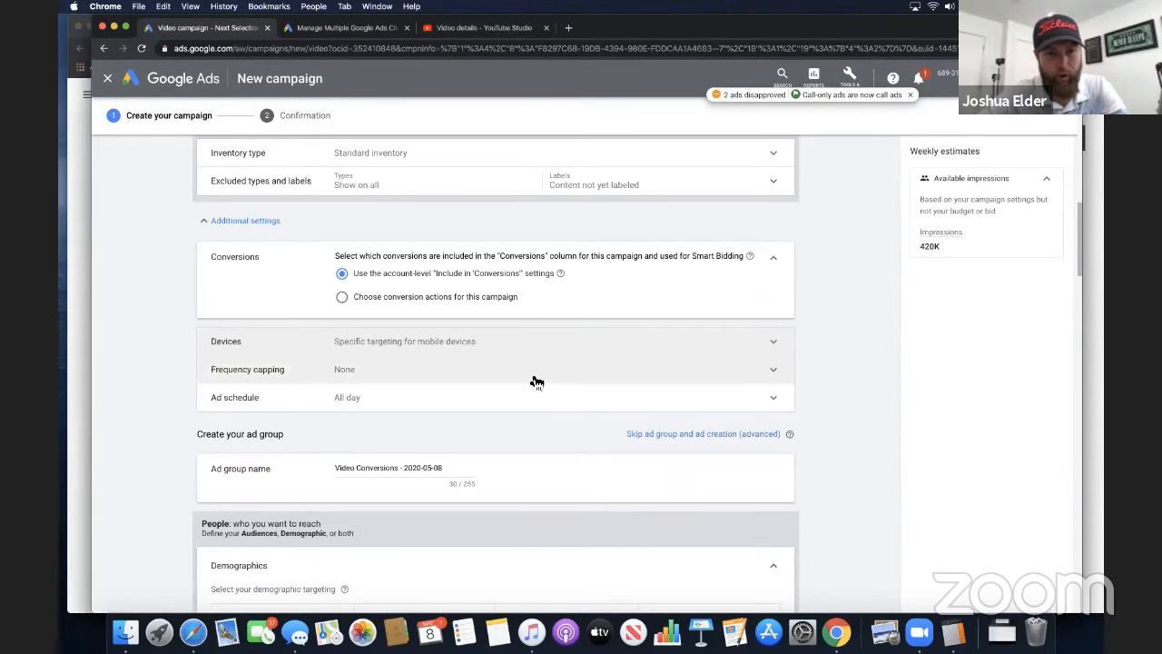
Rename the ad group as "Keyword - SAS"
scroll(484, 431, "down", 1)
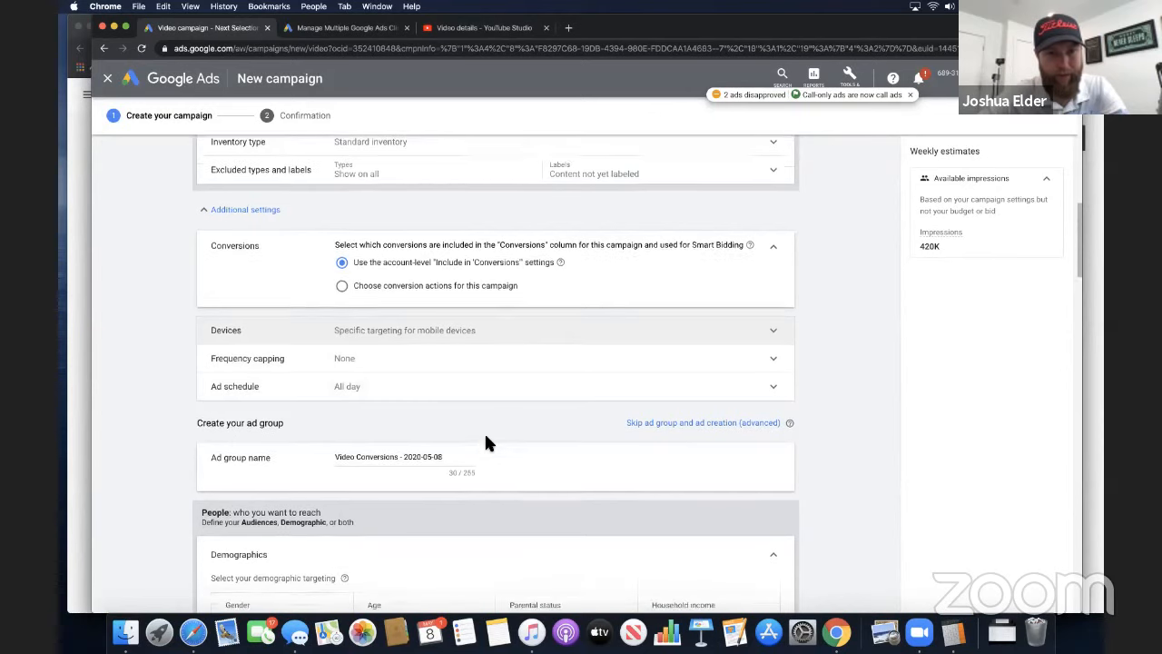
left_click_drag(462, 431, 295, 412)
type("Super")
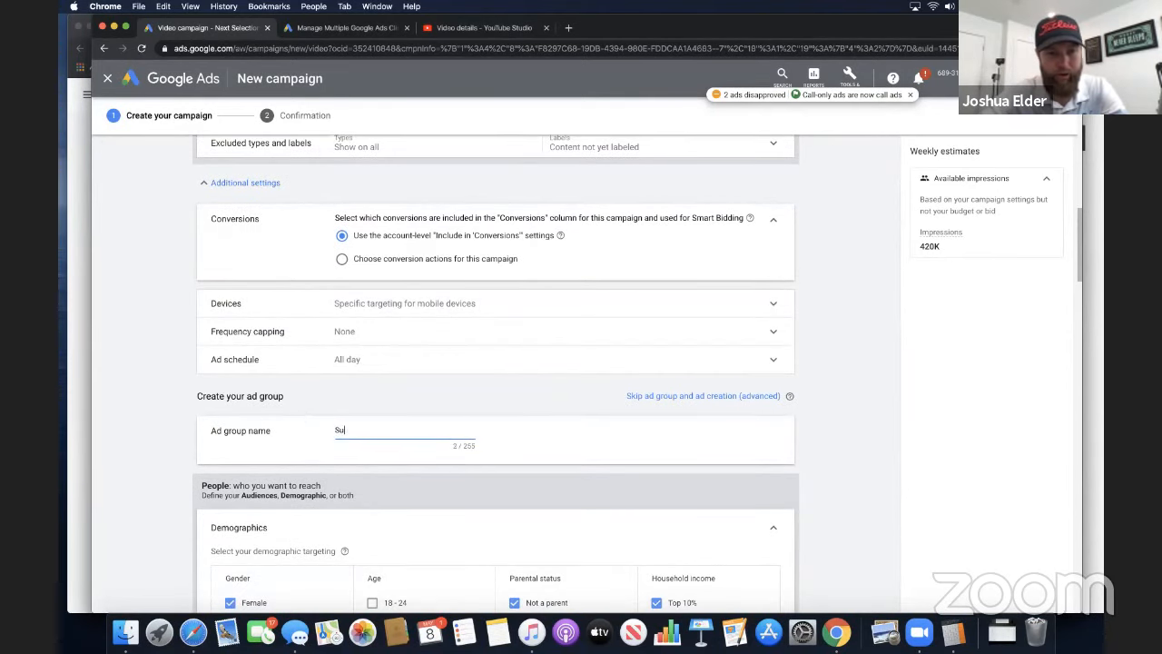
key("BackSpace")
key("BackSpace")
type("Keywor")
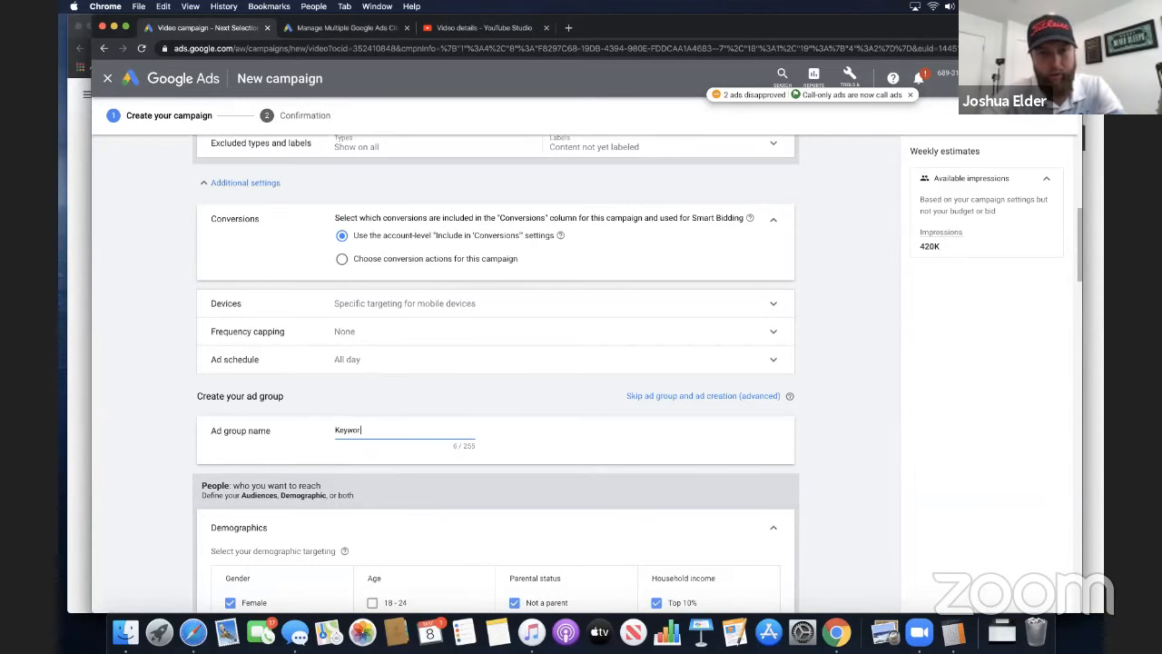
type("d -")
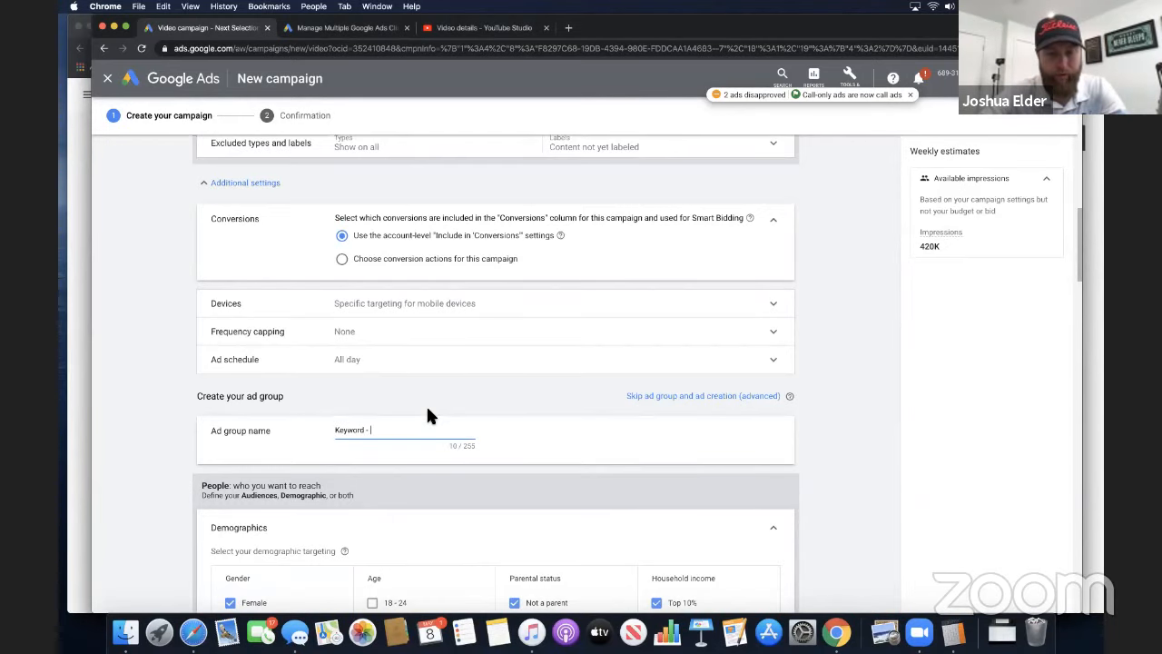
scroll(480, 430, "down", 2)
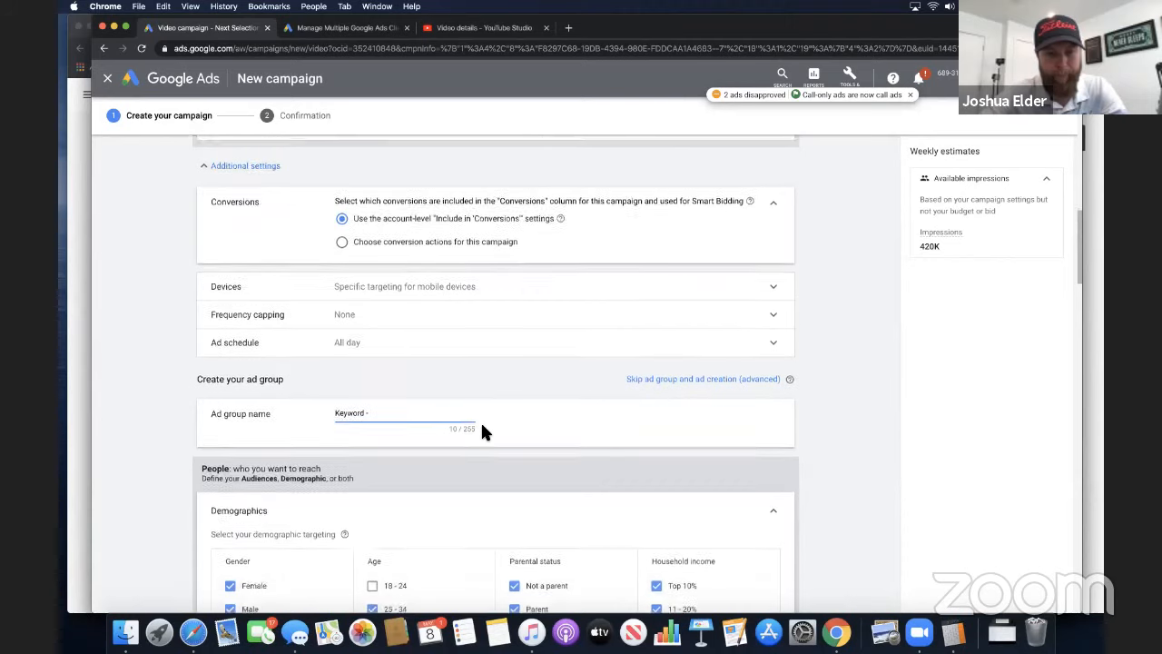
type("SAS")
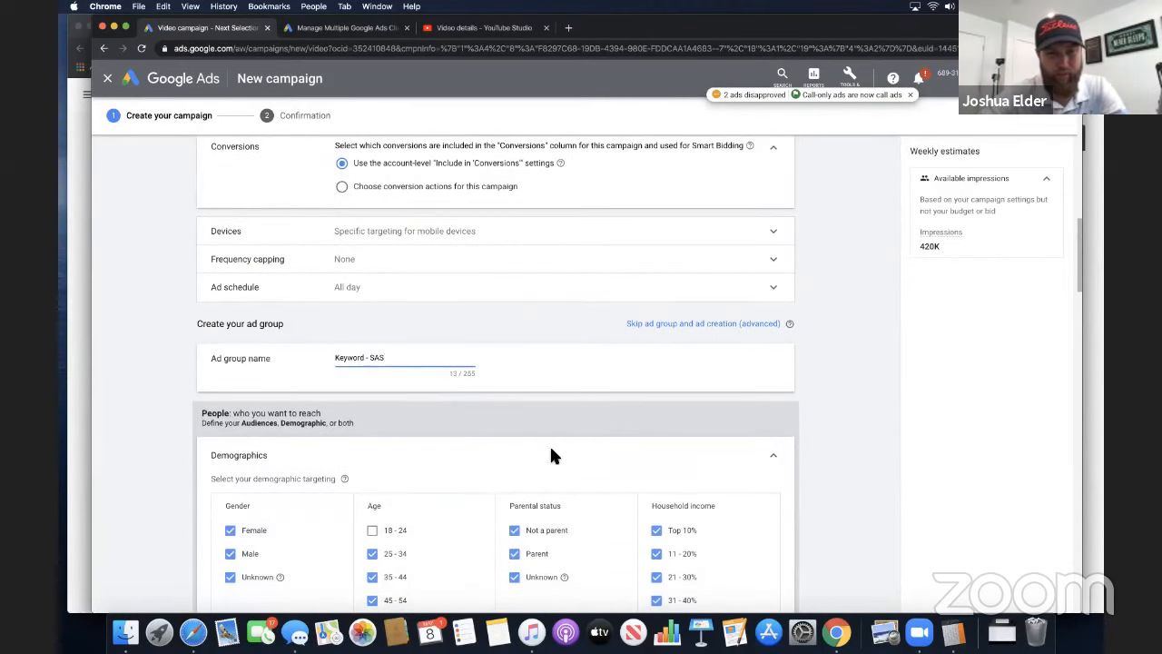
Review the whole campaign form and try to create the campaign with the companion banner set to an uploaded image
scroll(558, 441, "down", 5)
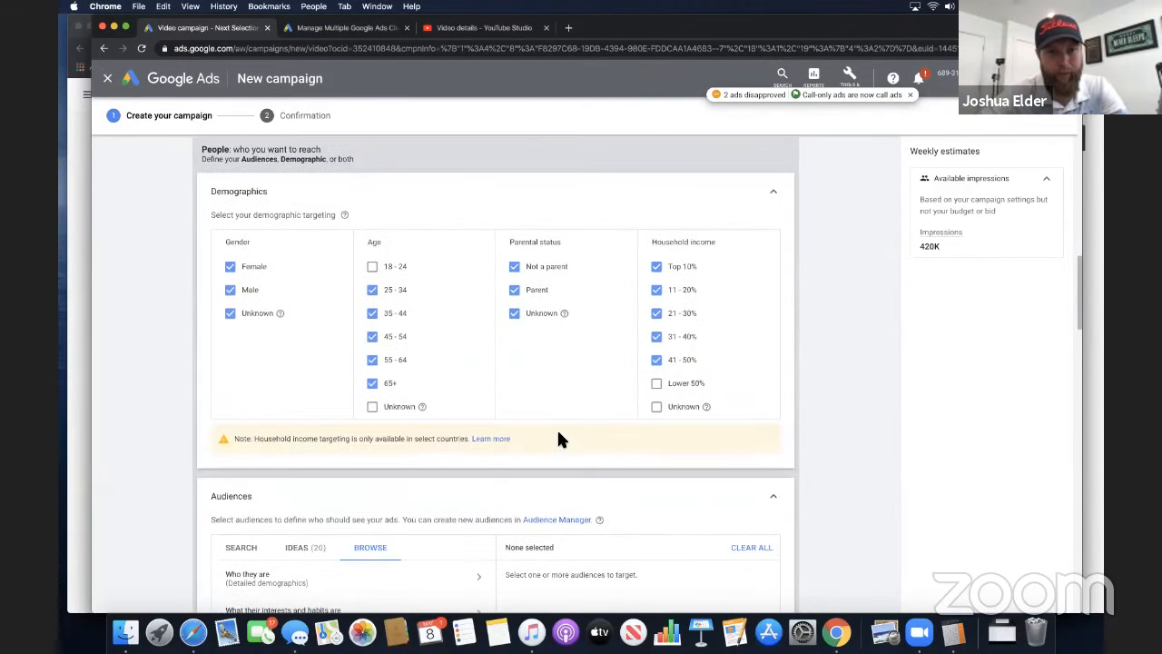
scroll(558, 440, "up", 15)
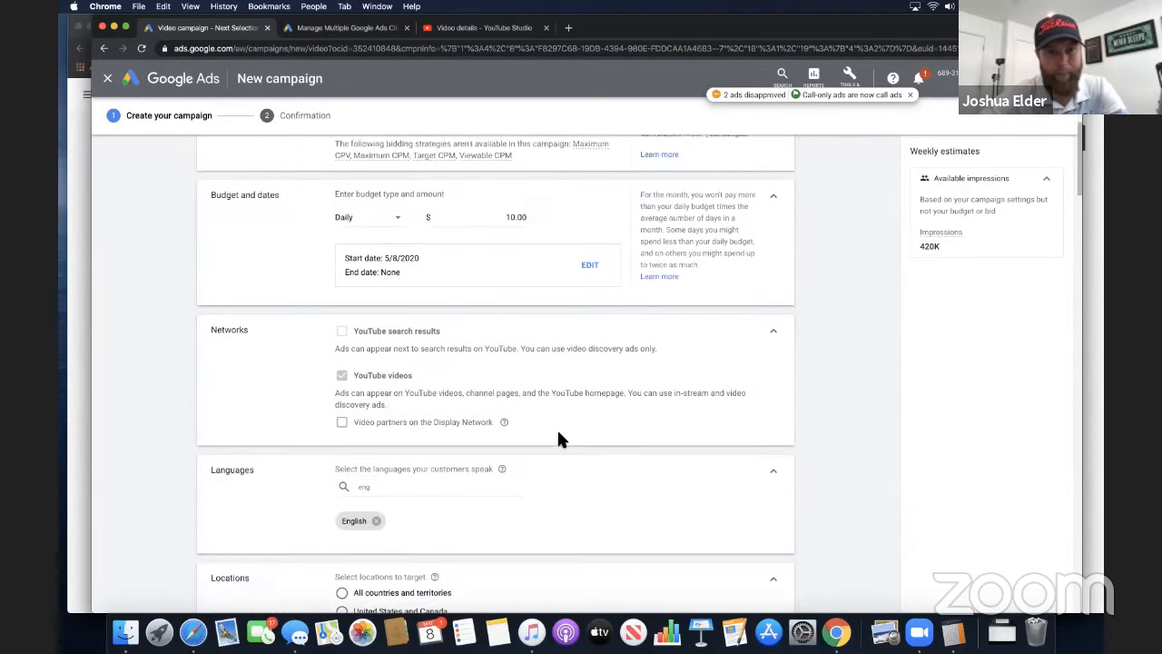
scroll(557, 441, "up", 3)
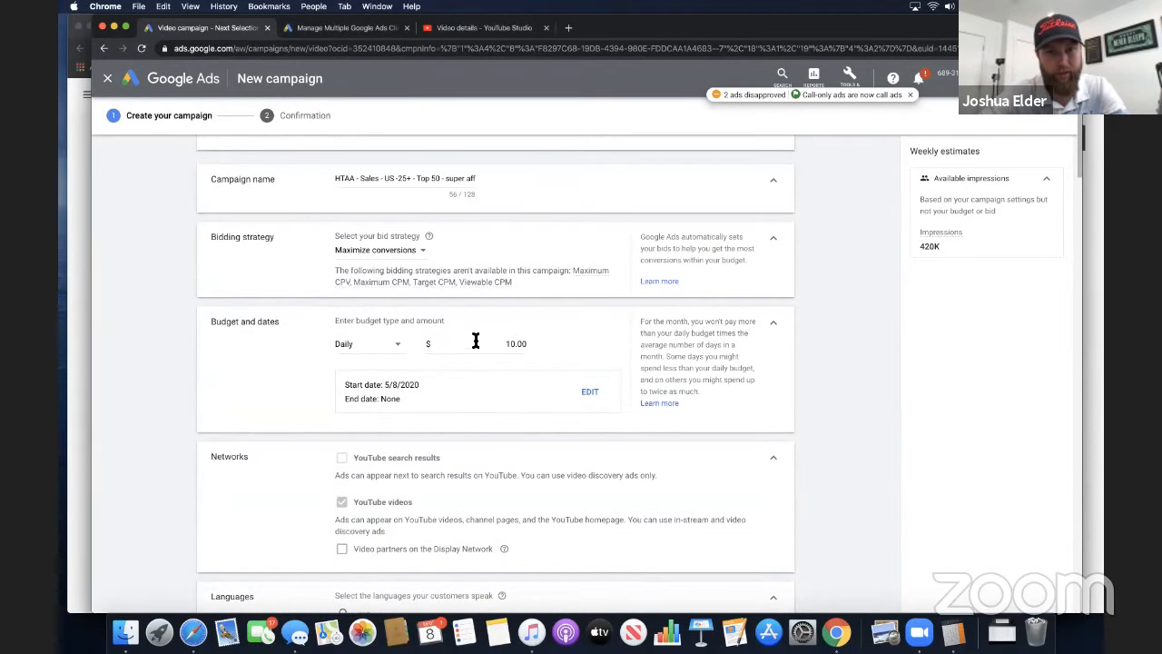
scroll(494, 445, "down", 20)
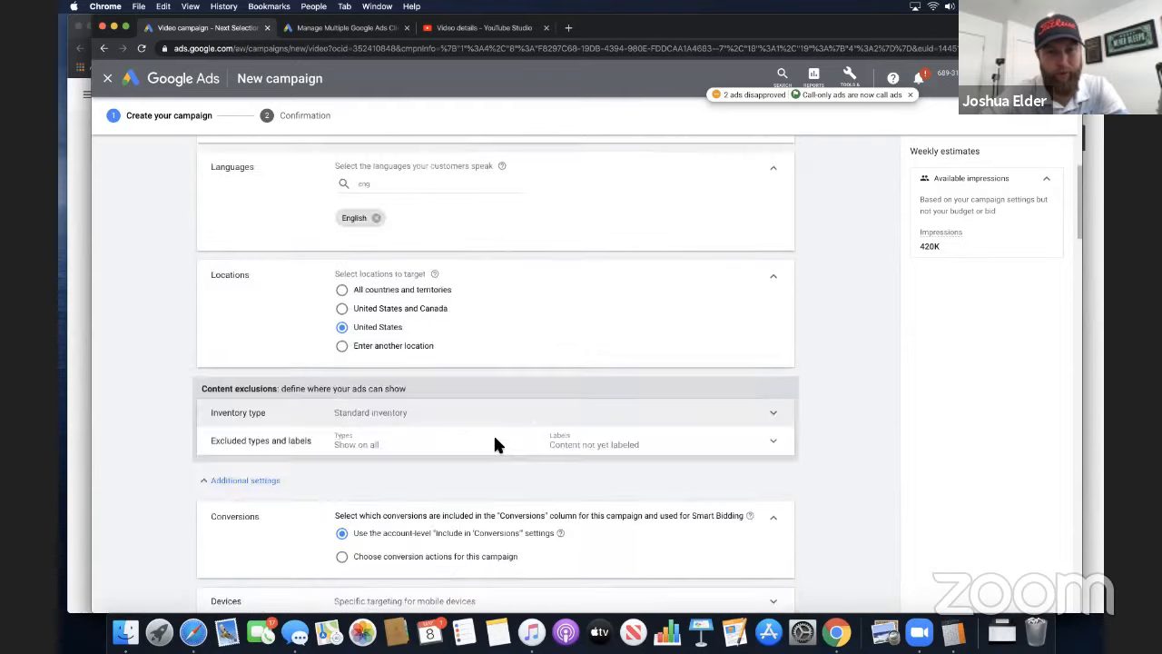
scroll(494, 439, "down", 10)
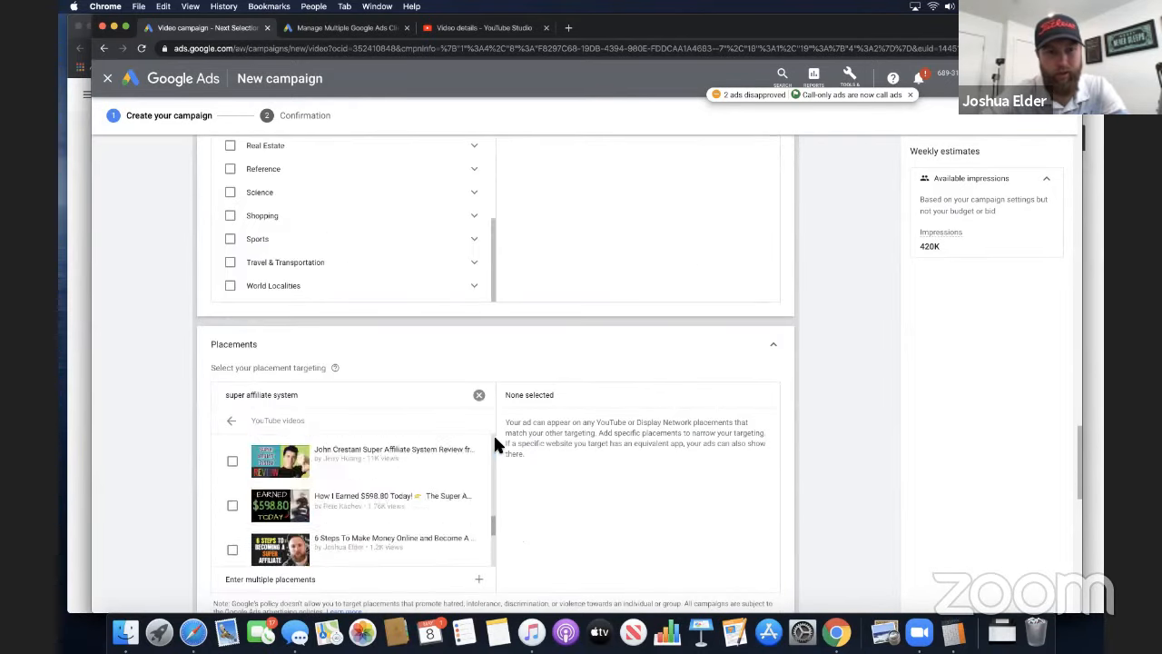
scroll(589, 494, "down", 5)
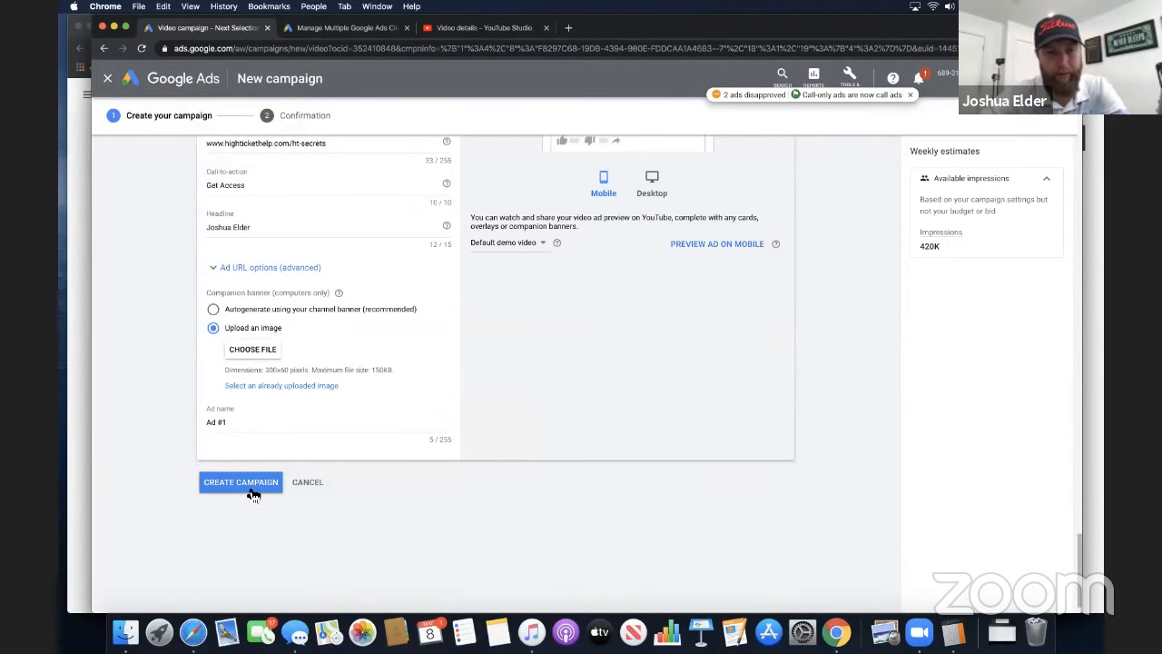
left_click(241, 482)
scroll(292, 505, "down", 2)
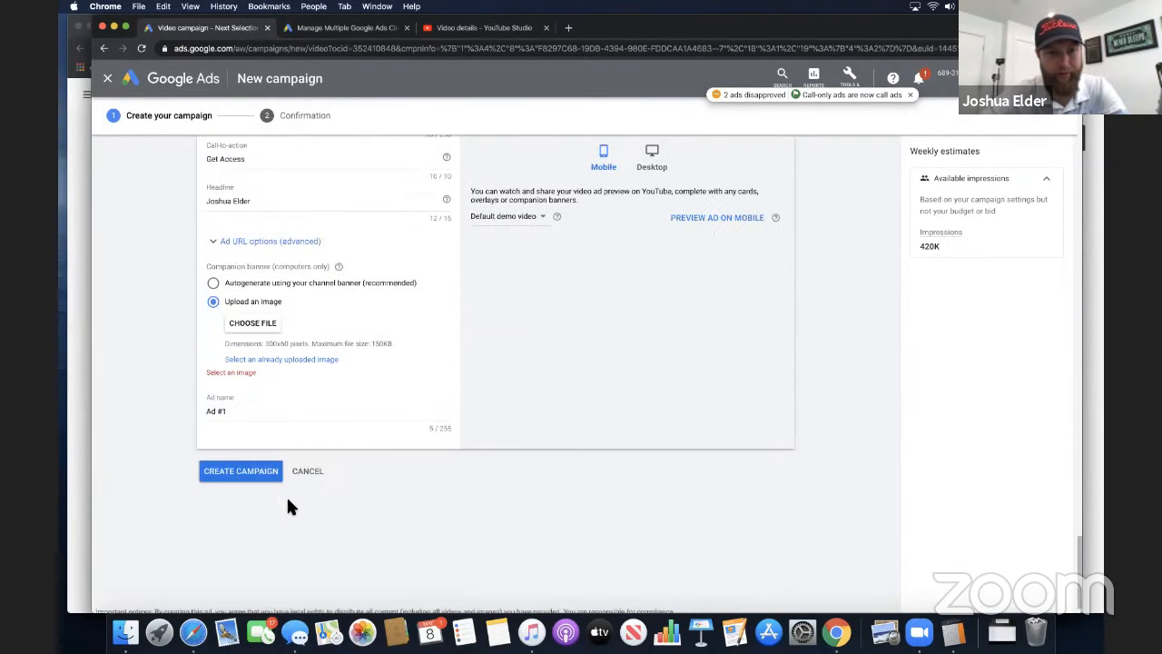
Set the companion banner to autogenerate from the channel banner, then create the campaign and continue to its ad groups page
left_click(213, 284)
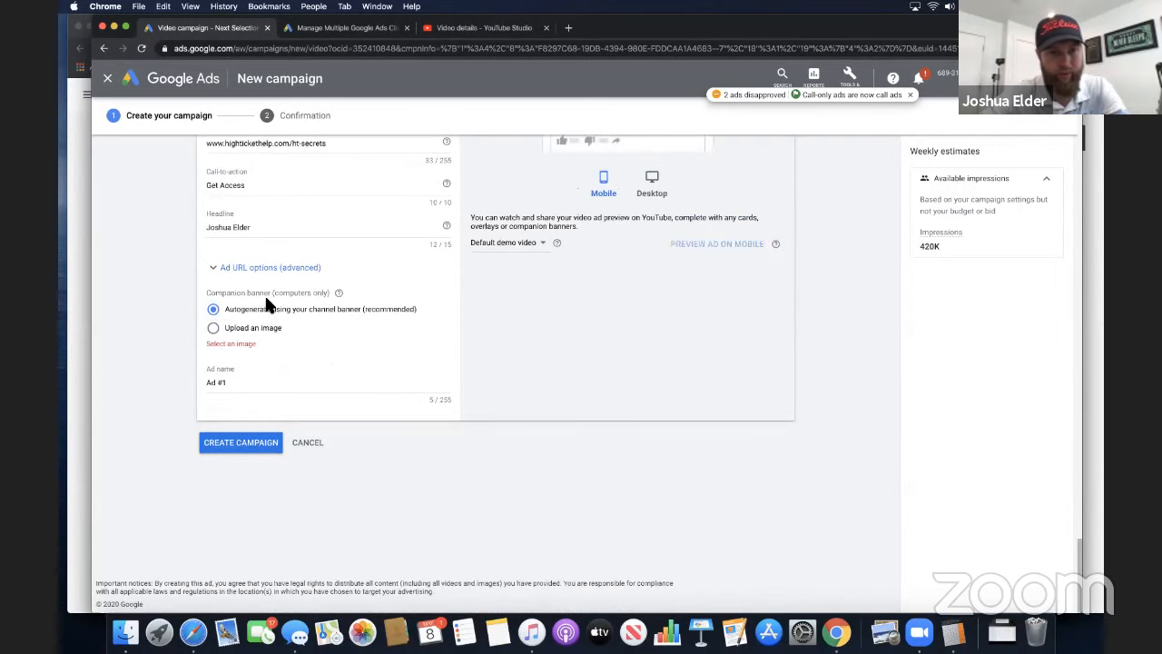
left_click(228, 444)
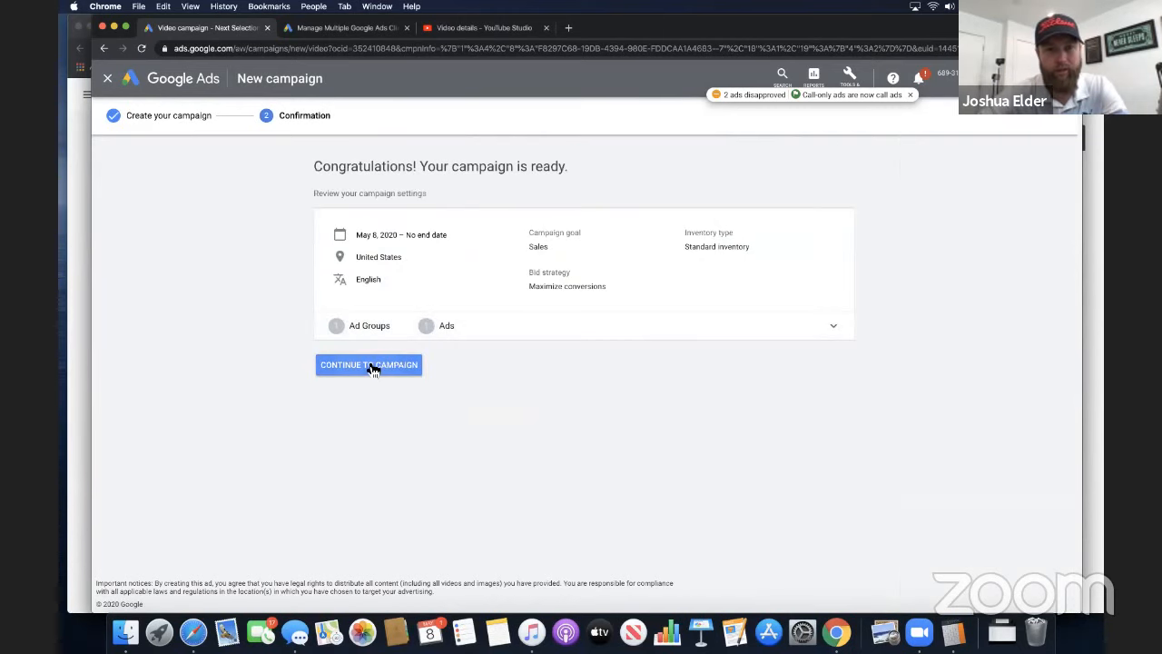
left_click(368, 364)
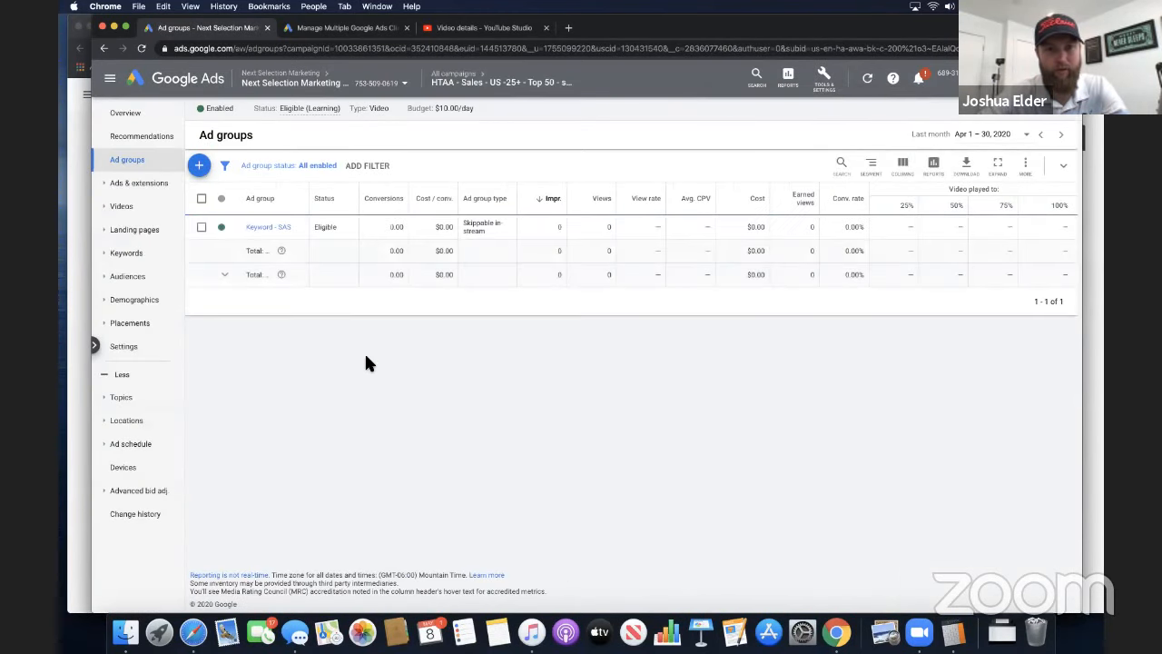